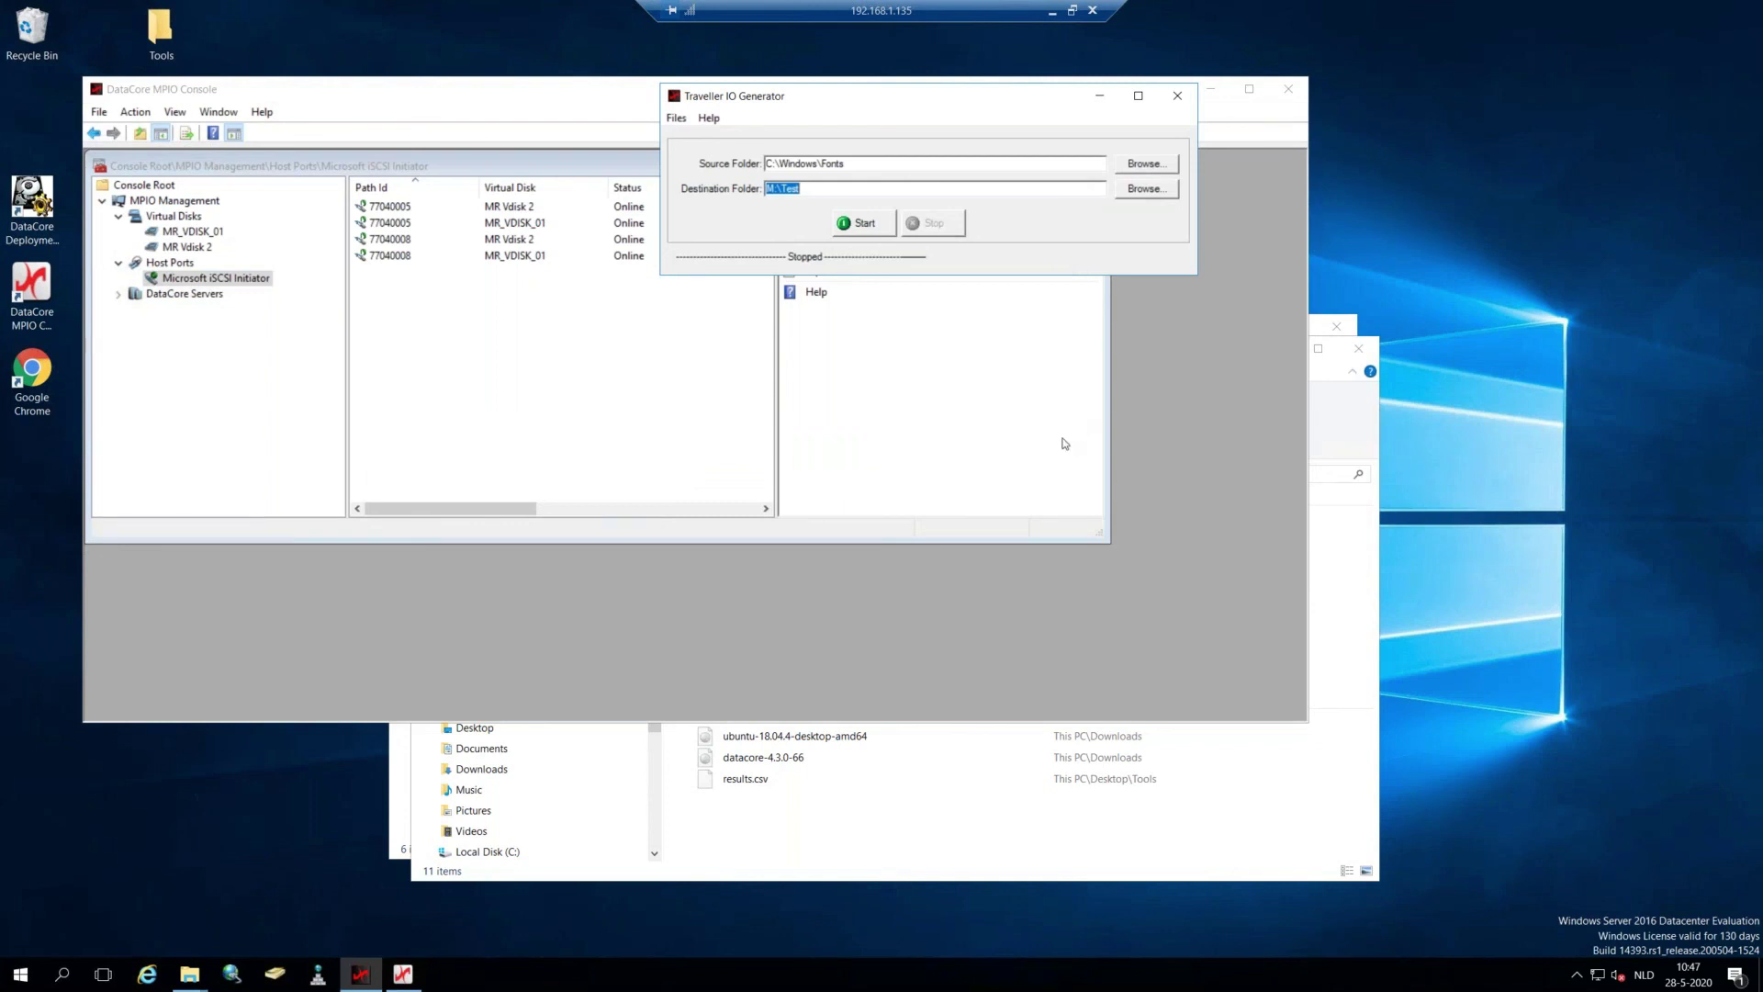
Switch to the 192.168.1.216 remote session, maximize the DataCore management console and enlarge its Hosts pane.
left_click(1052, 11)
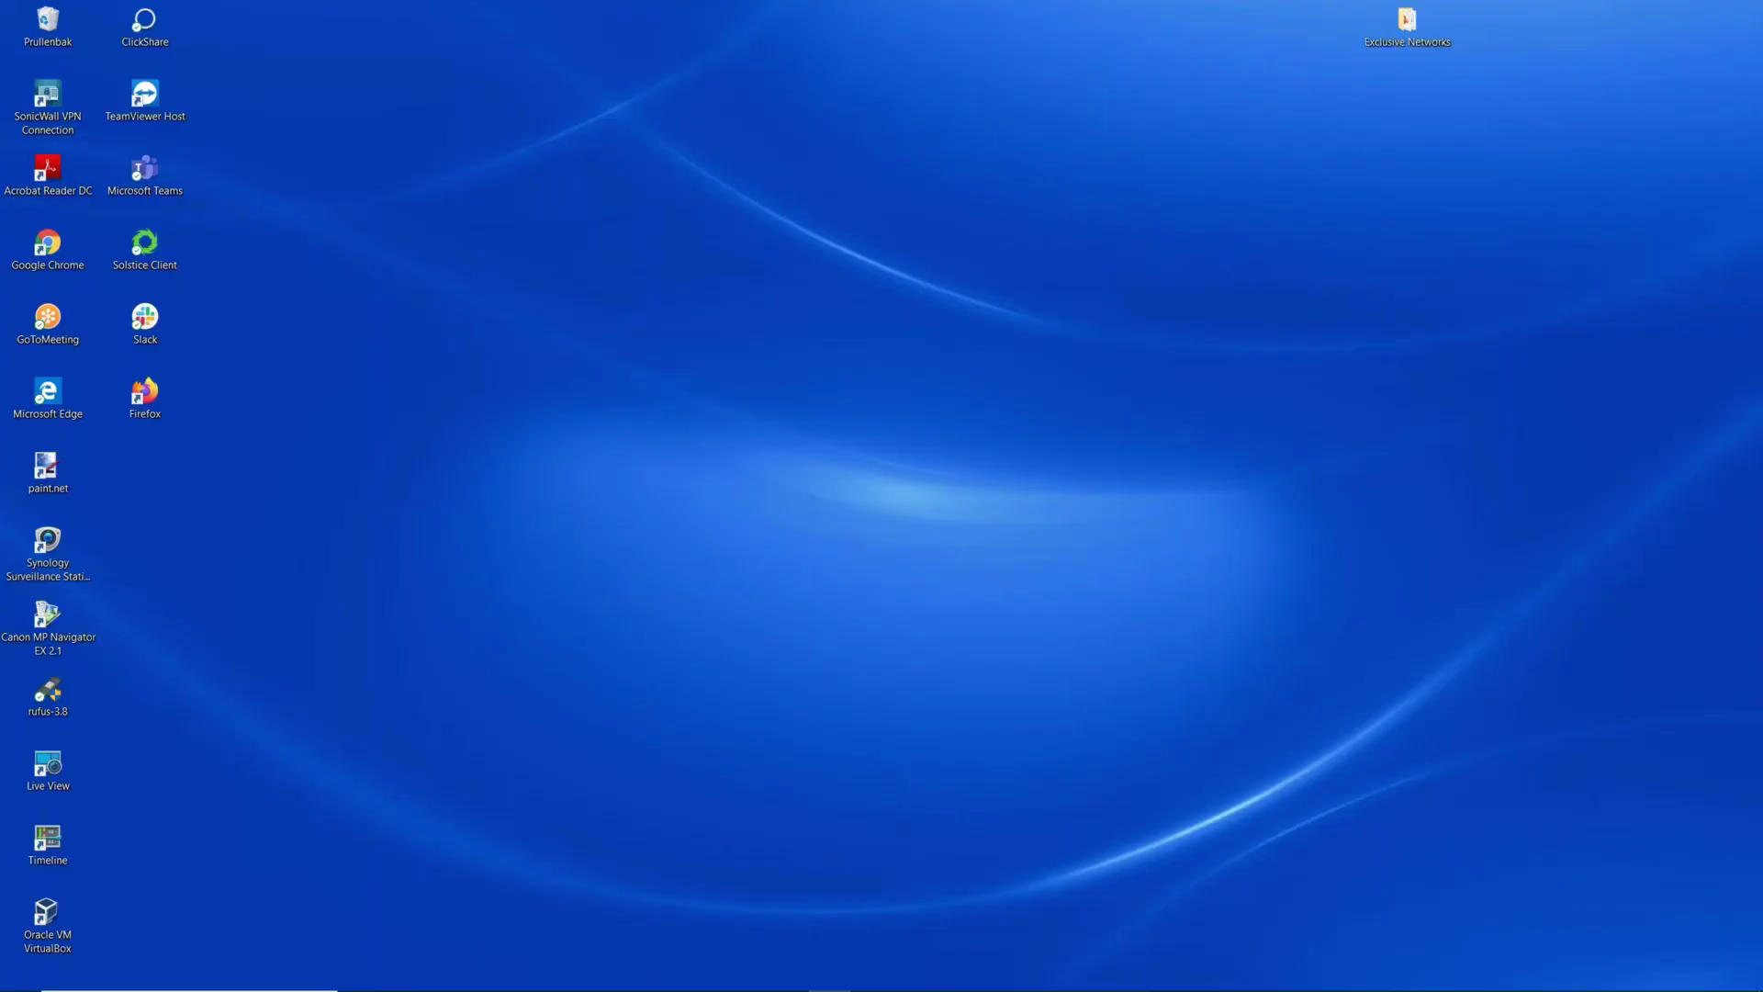
mouse_move(785, 977)
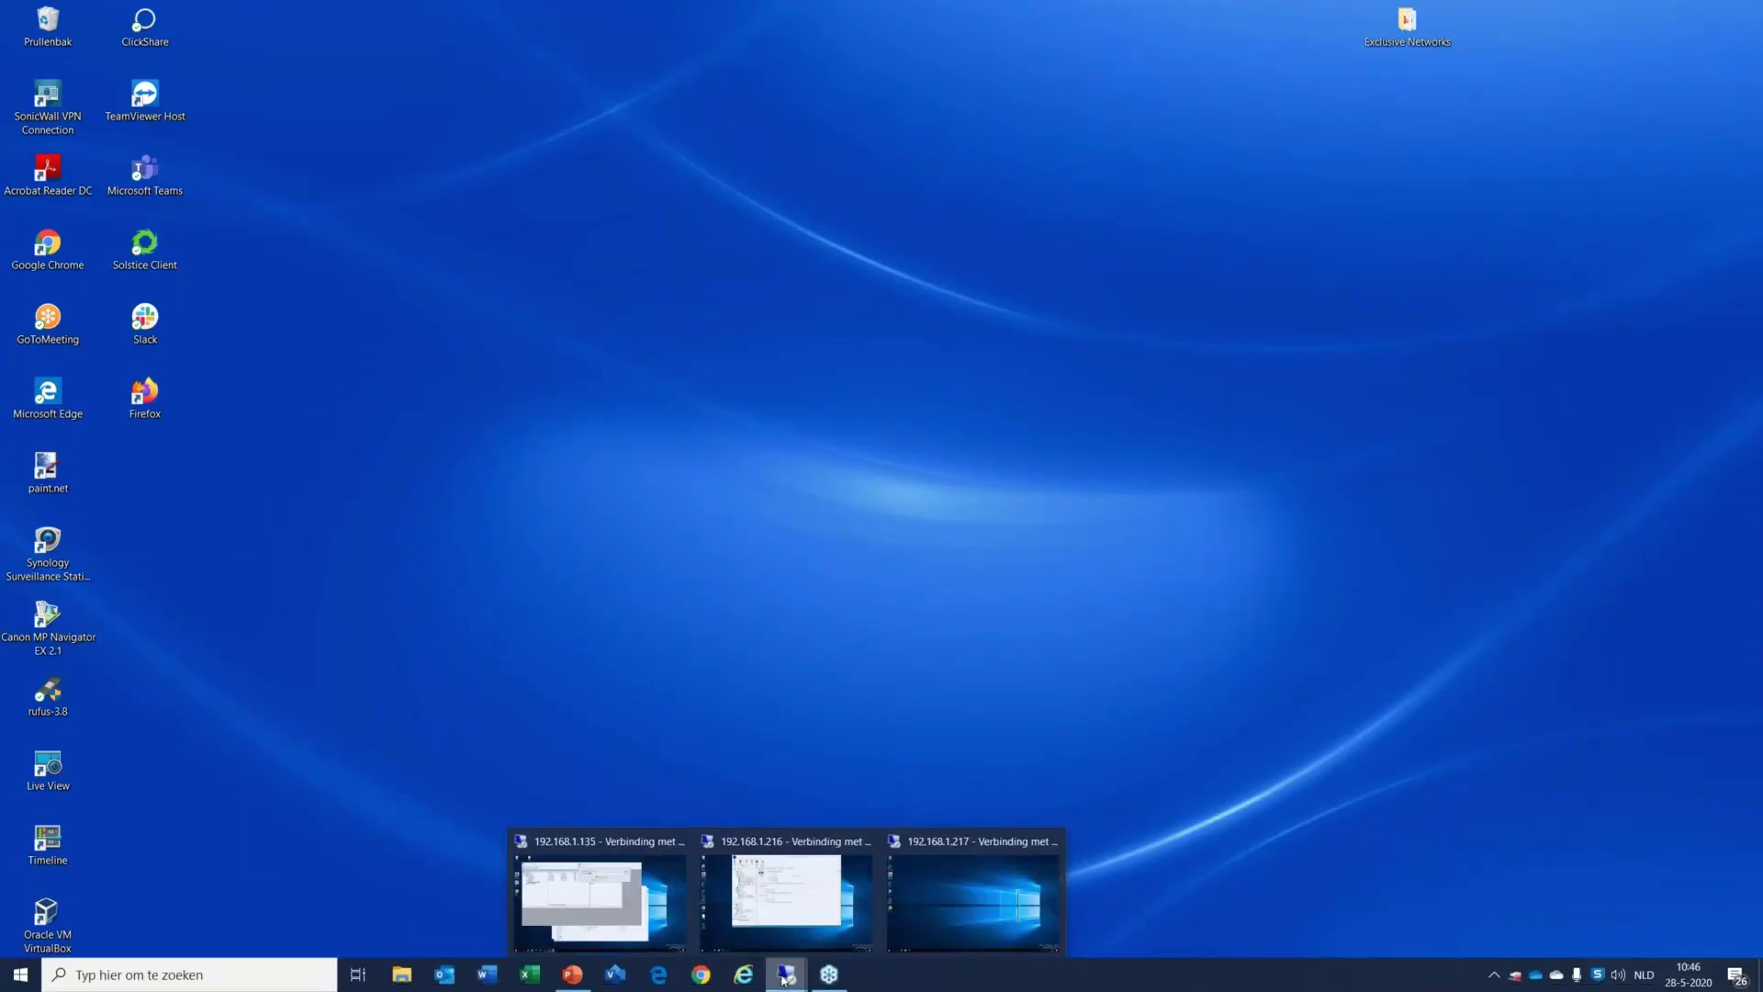
left_click(769, 931)
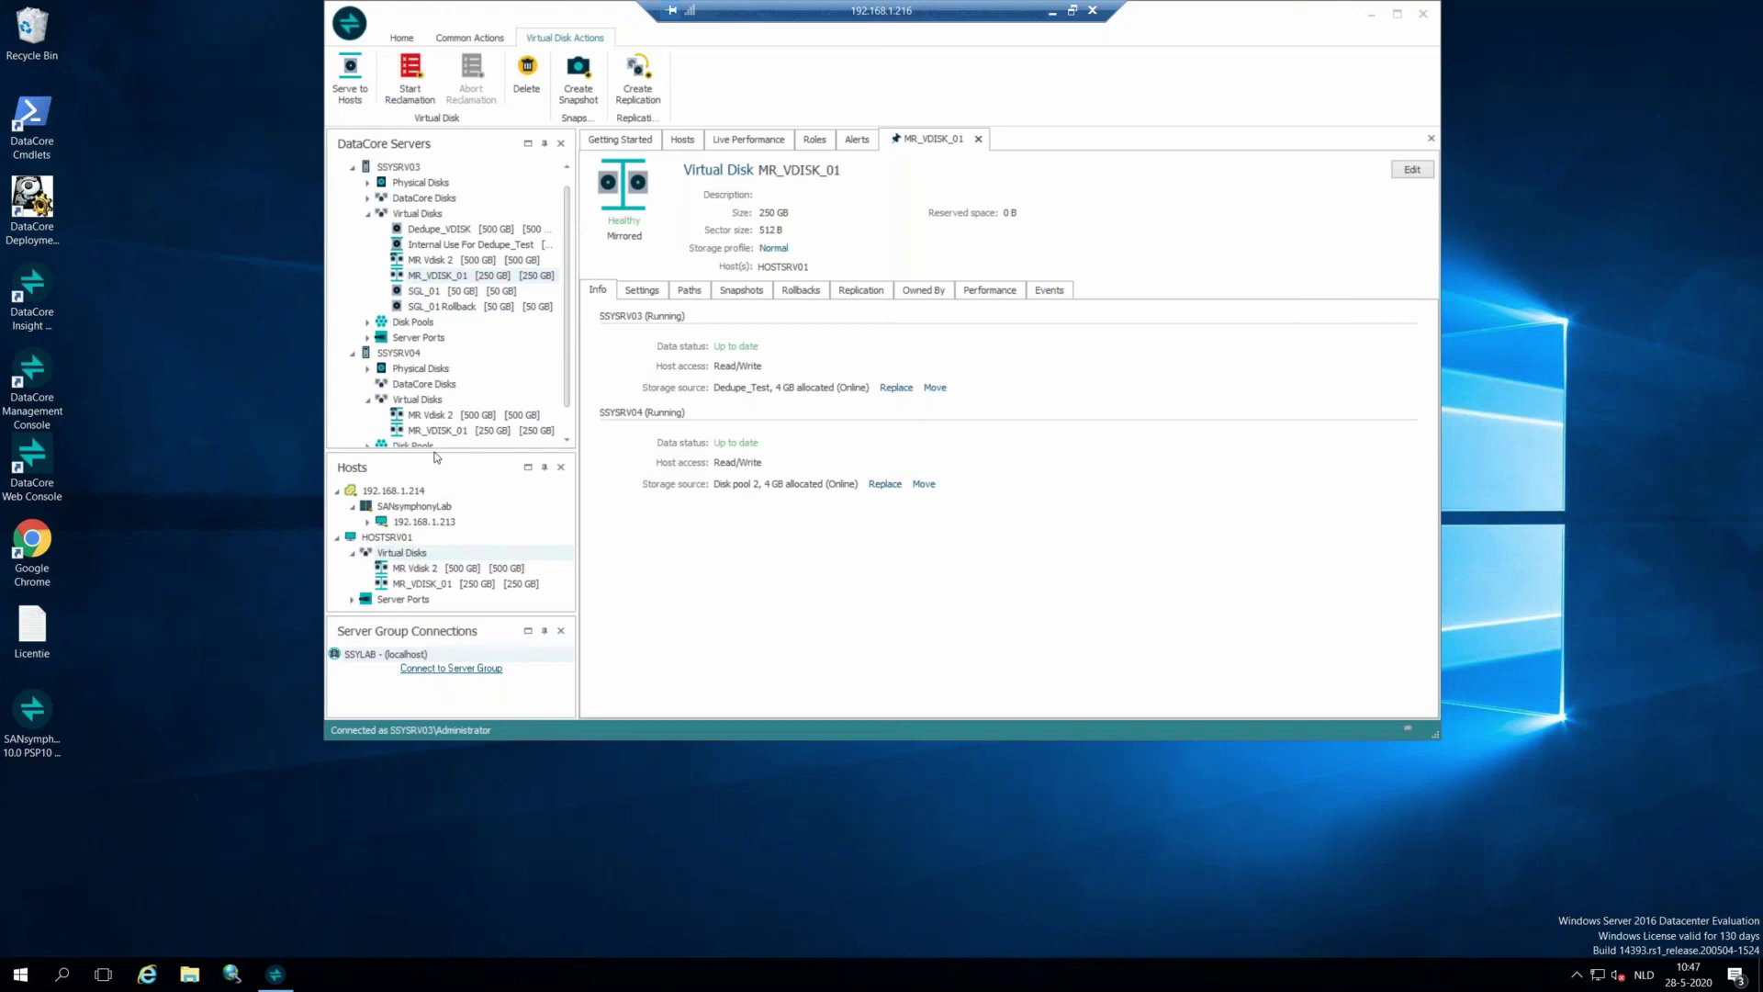
left_click_drag(434, 449, 435, 472)
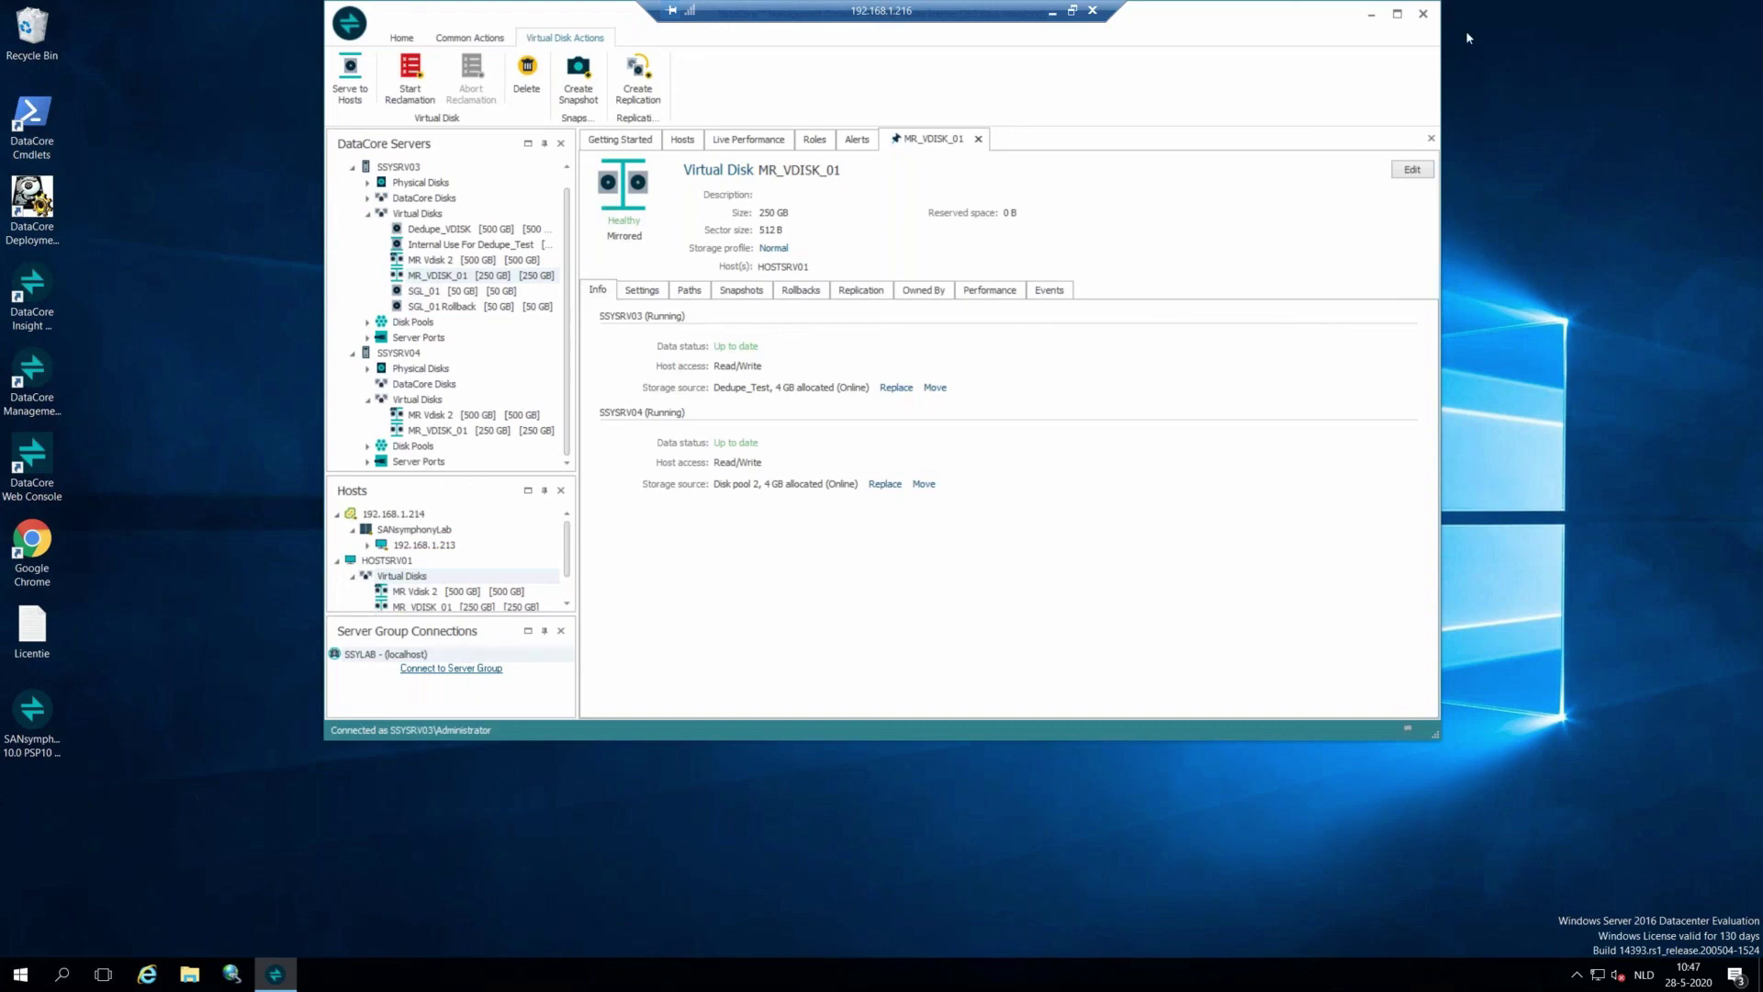
left_click(1396, 15)
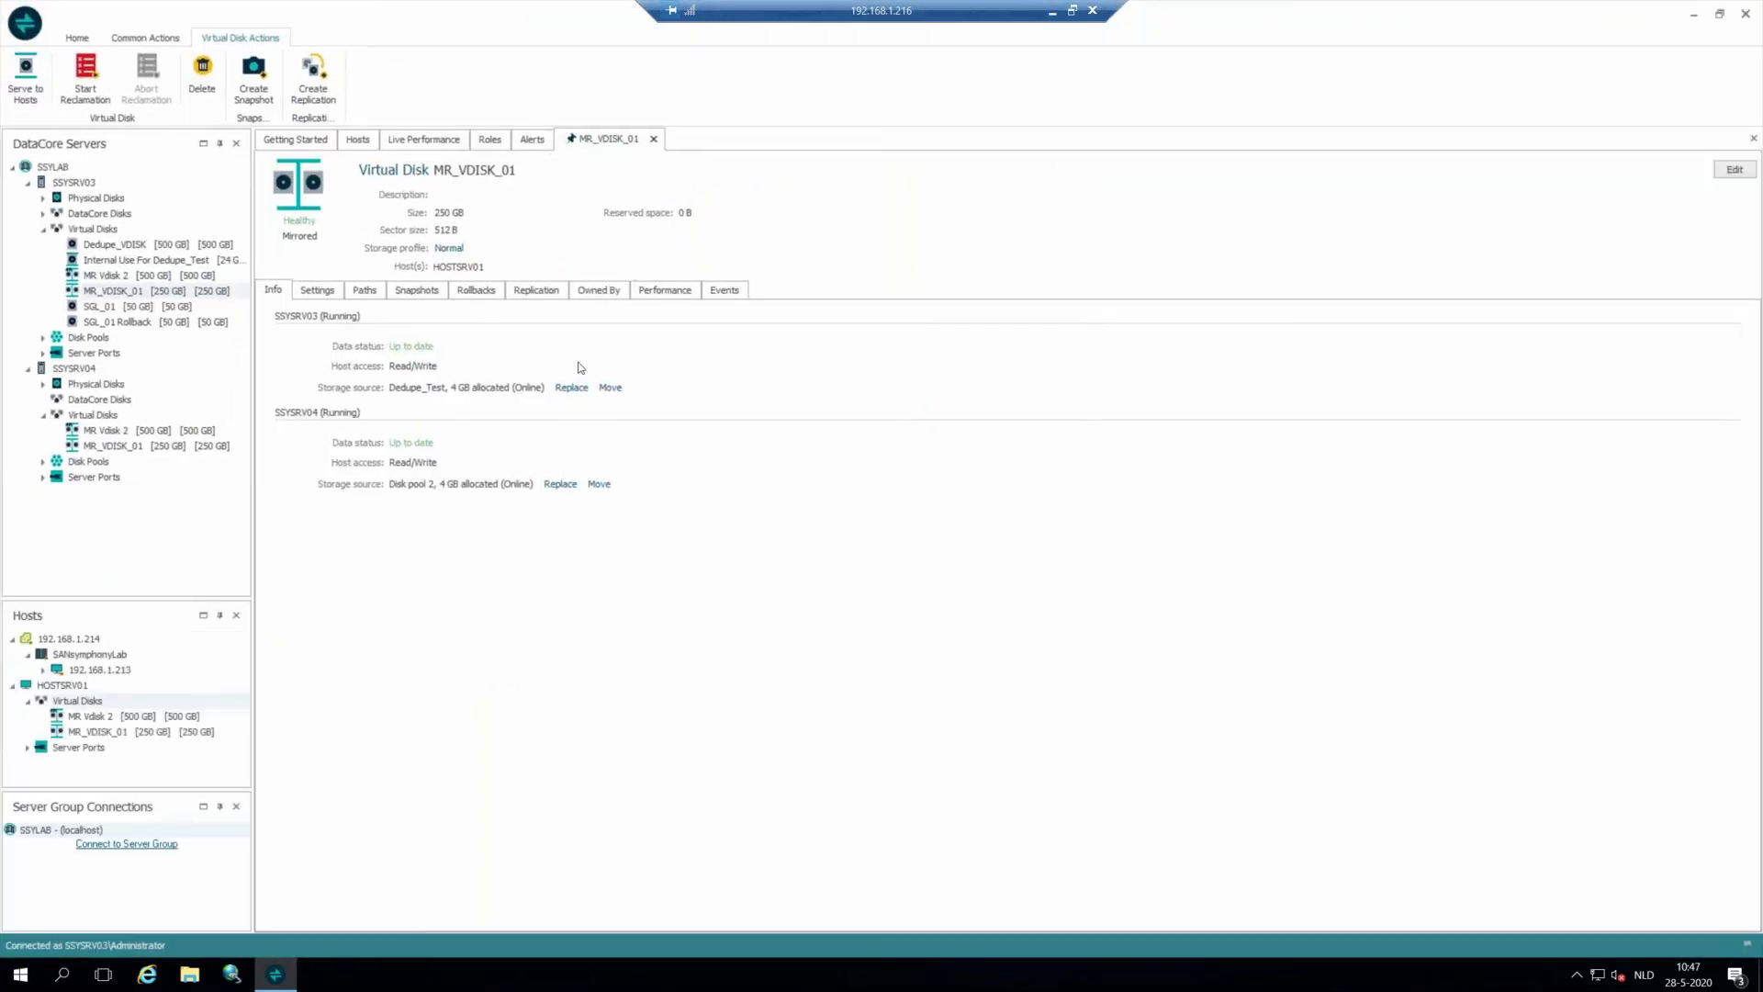
left_click_drag(83, 603, 77, 517)
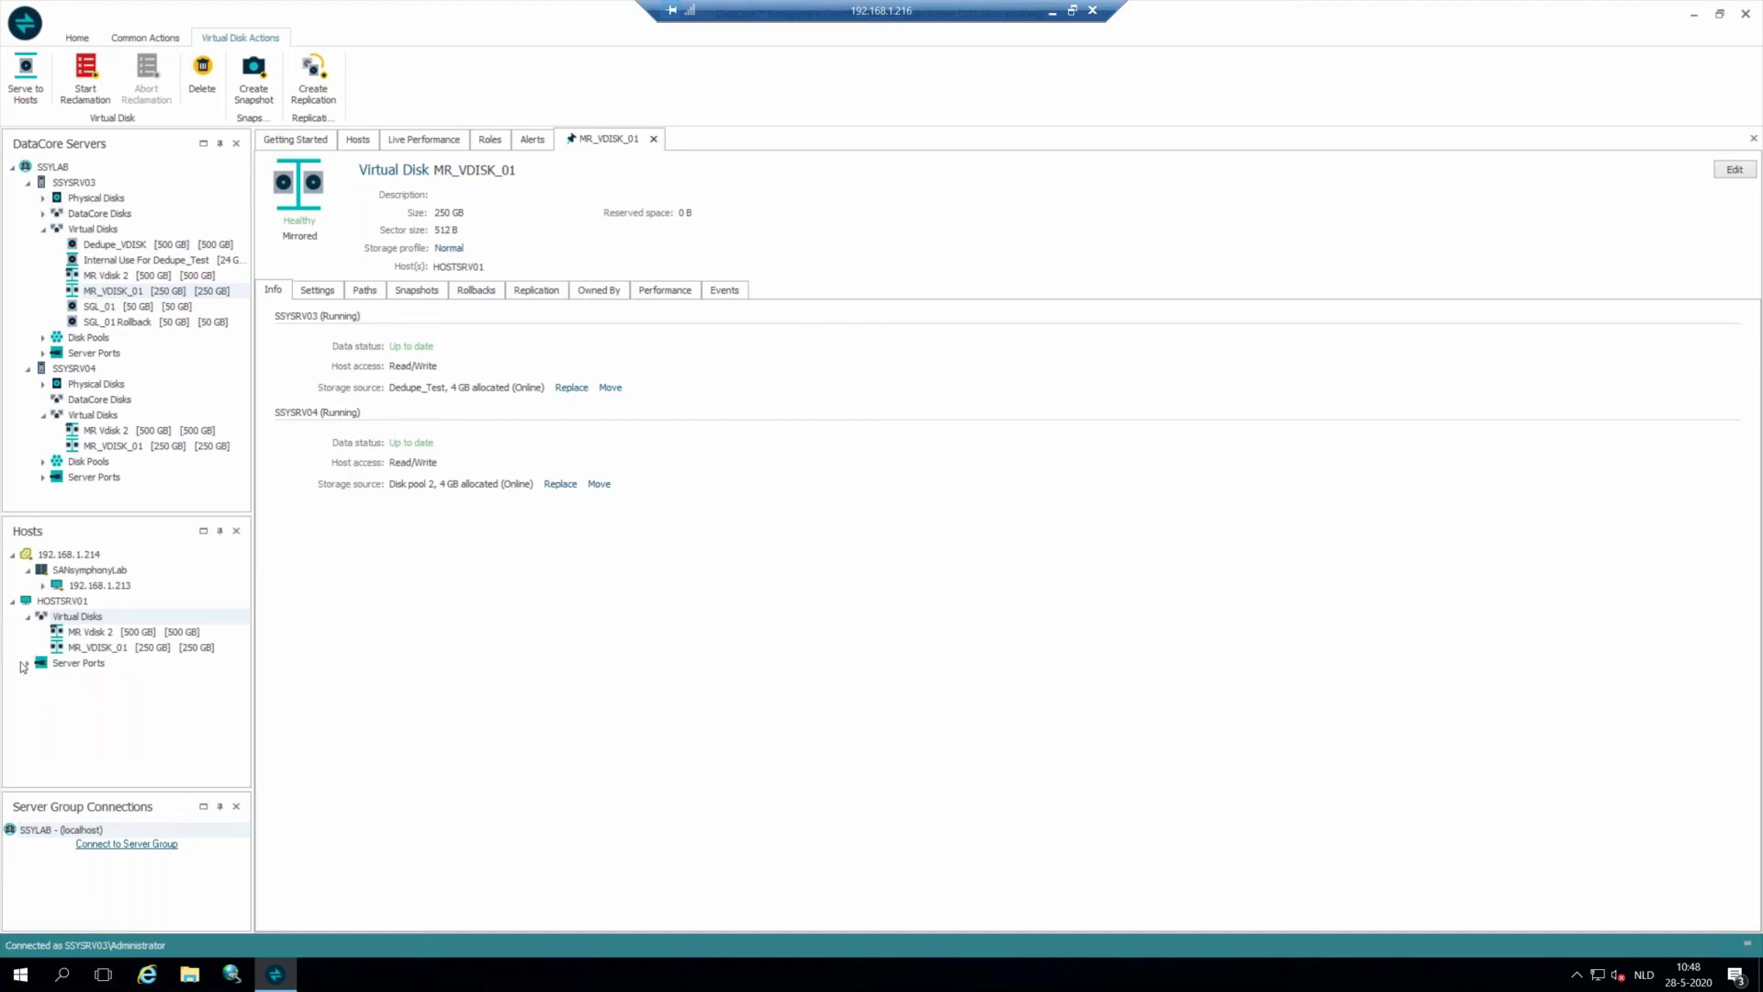
View the details of the SANsymphonyLab datacenter and the HOSTSRV01 host.
left_click(12, 555)
left_click(13, 554)
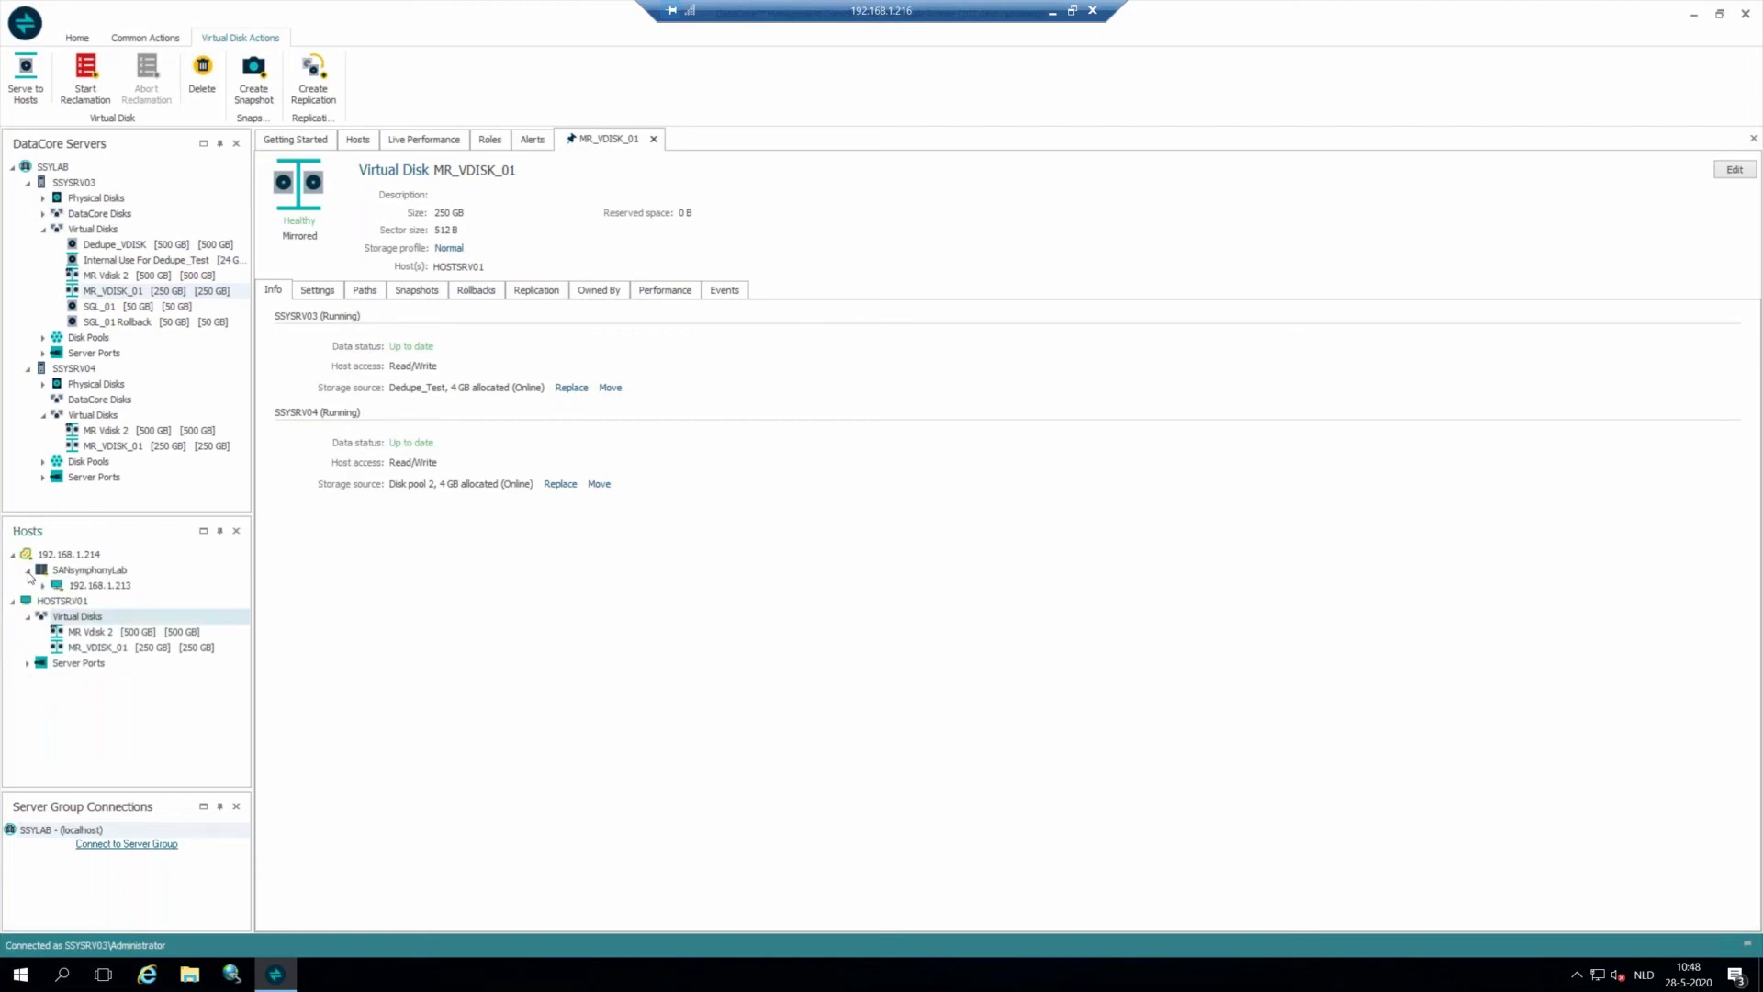
left_click(29, 572)
left_click(28, 572)
left_click(80, 571)
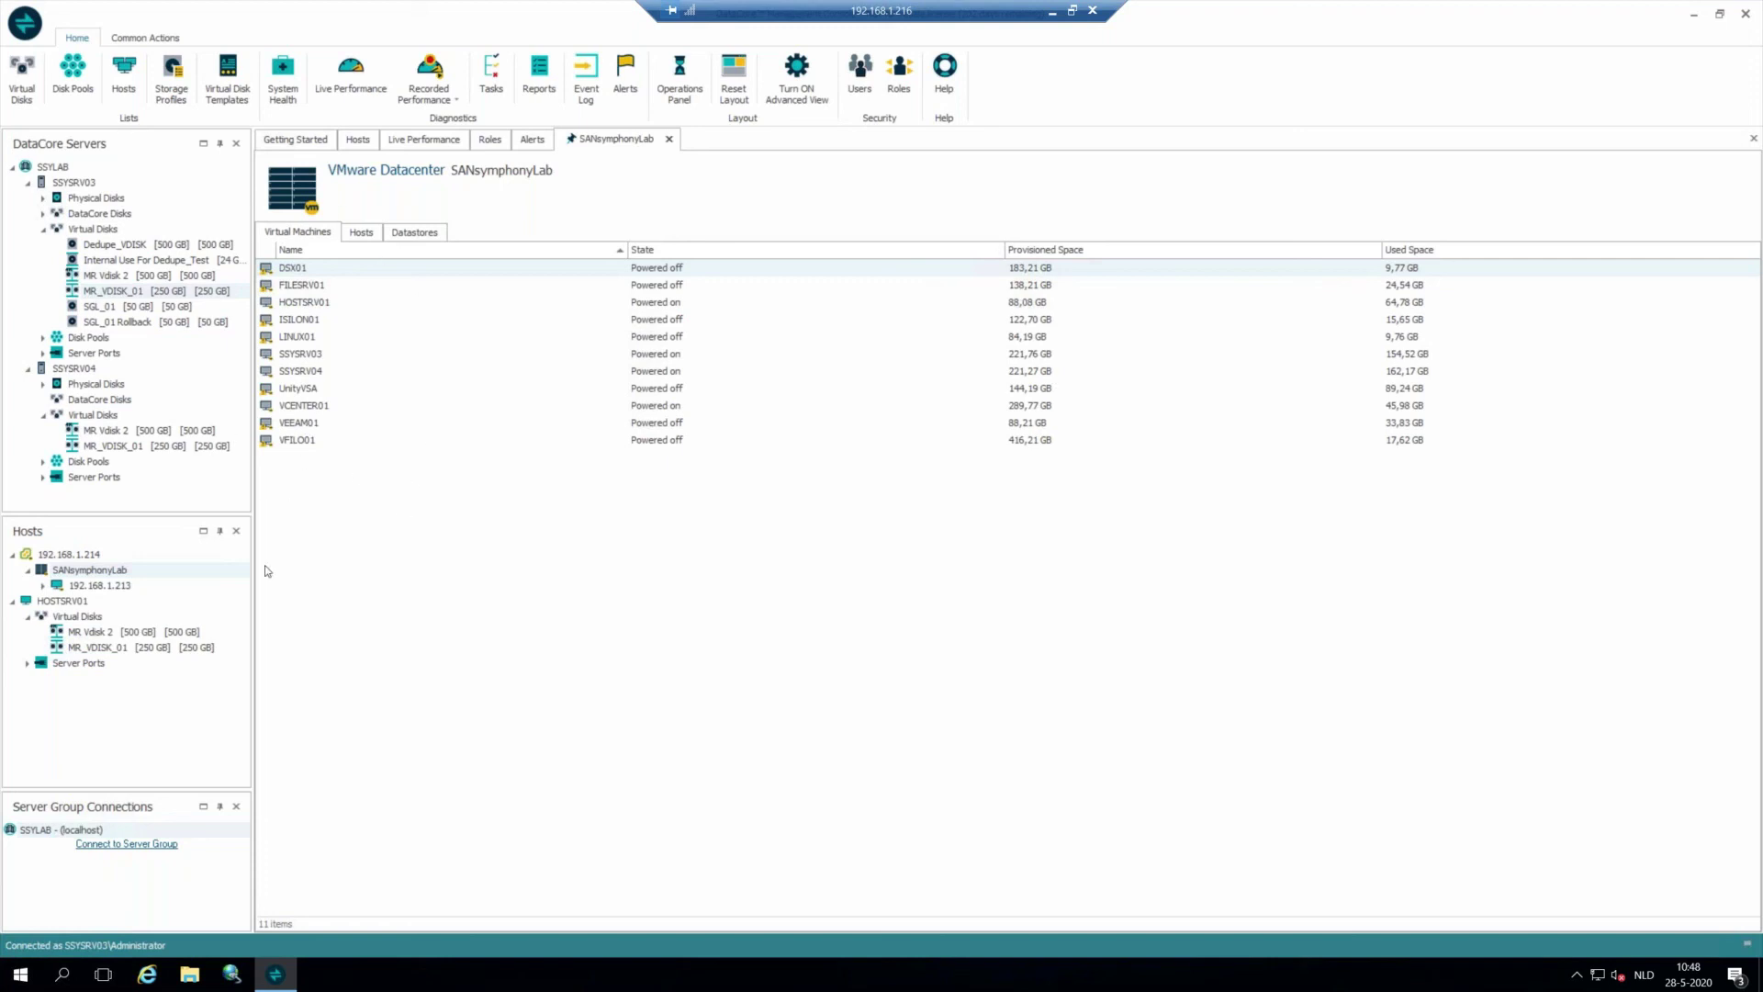
left_click(64, 601)
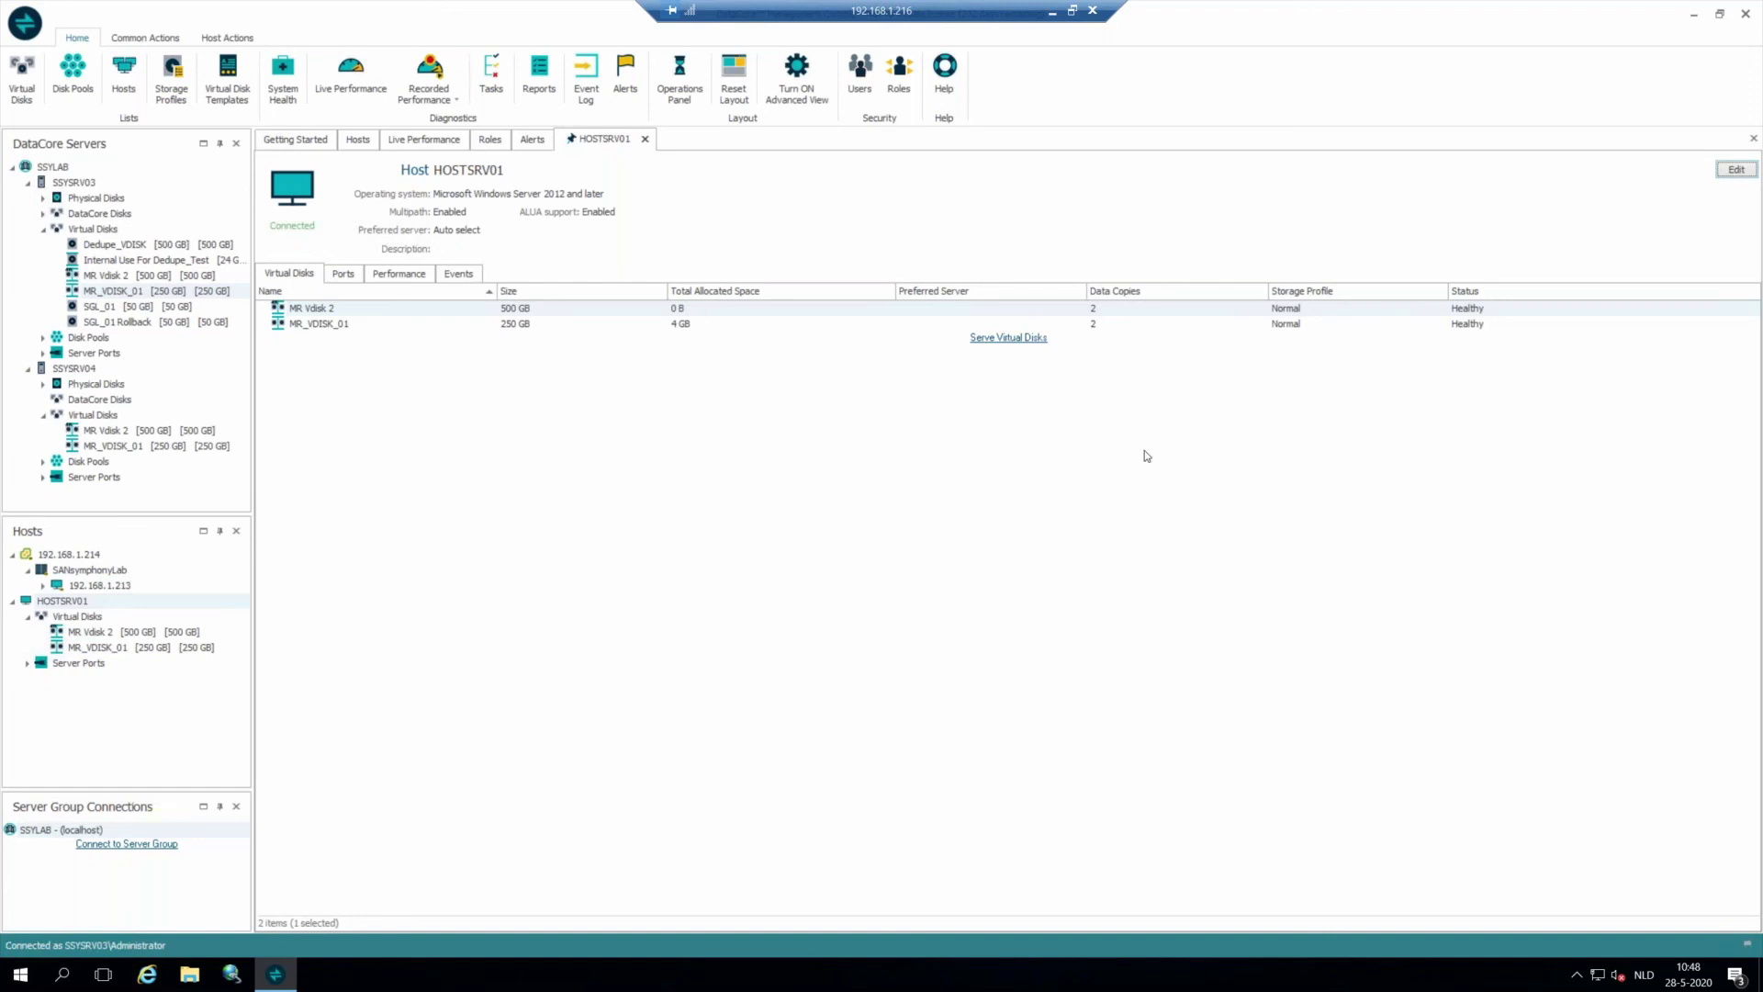
Switch to the 192.168.1.135 remote session and view the paths of MR_VDISK_01 in the DataCore MPIO Console.
key("alt")
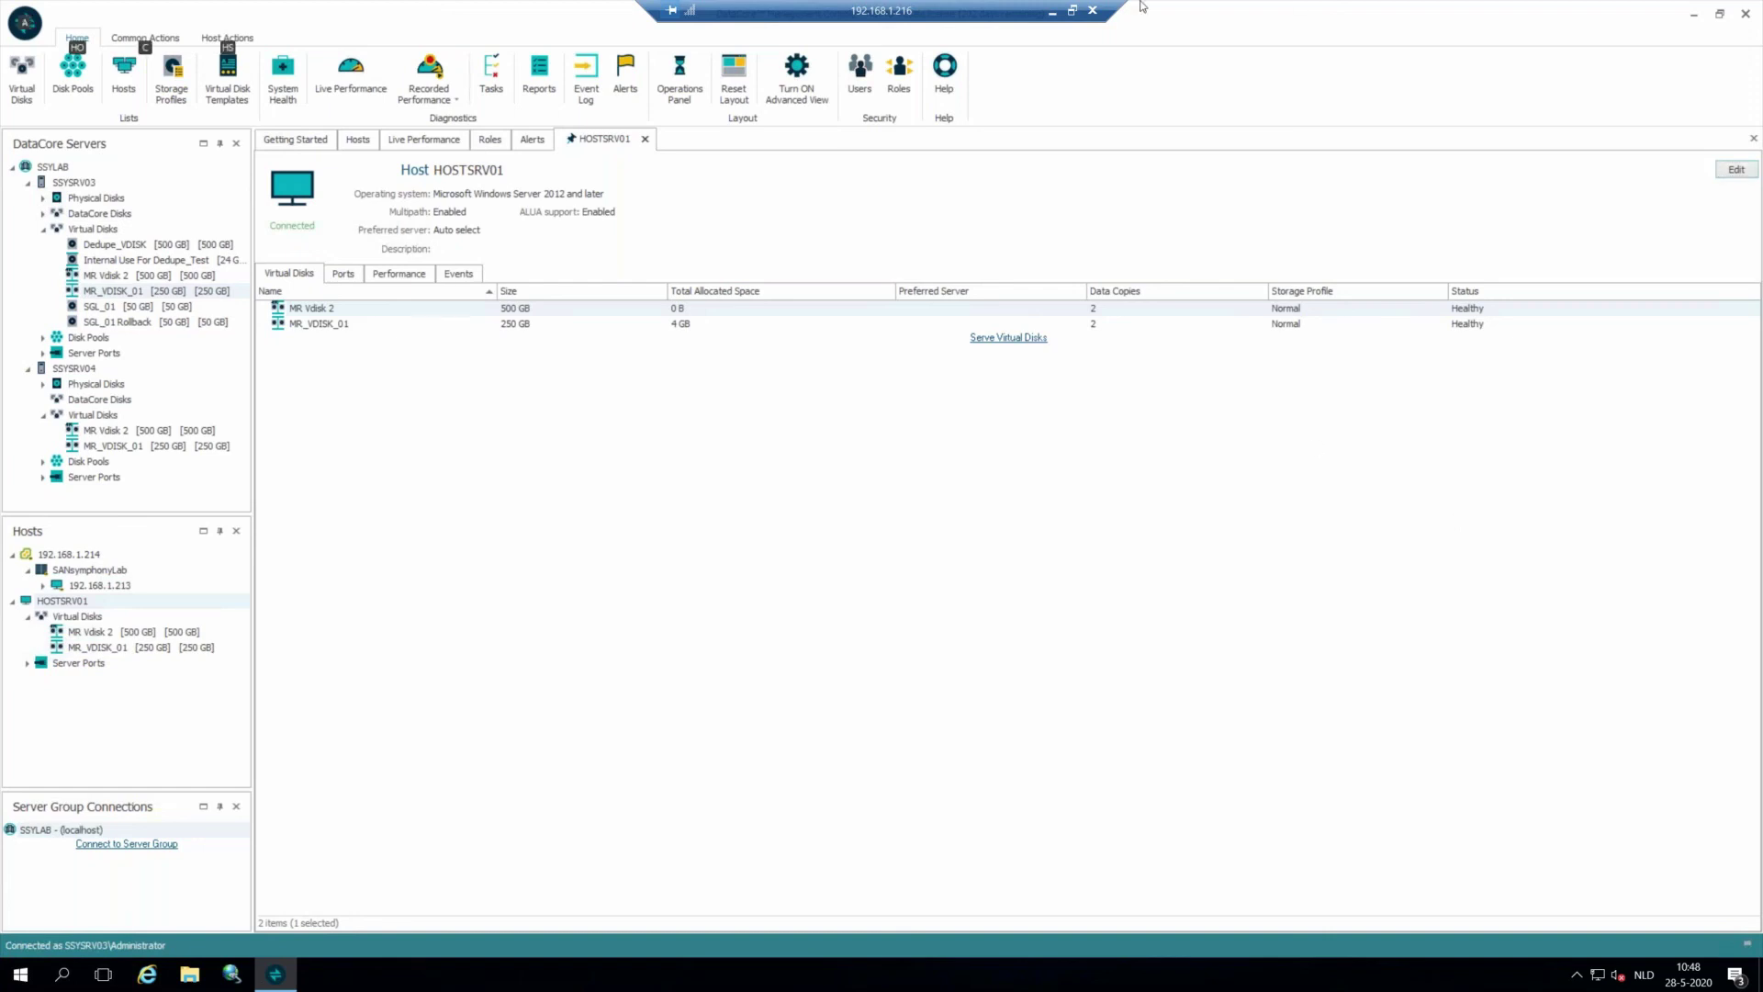
left_click(1054, 21)
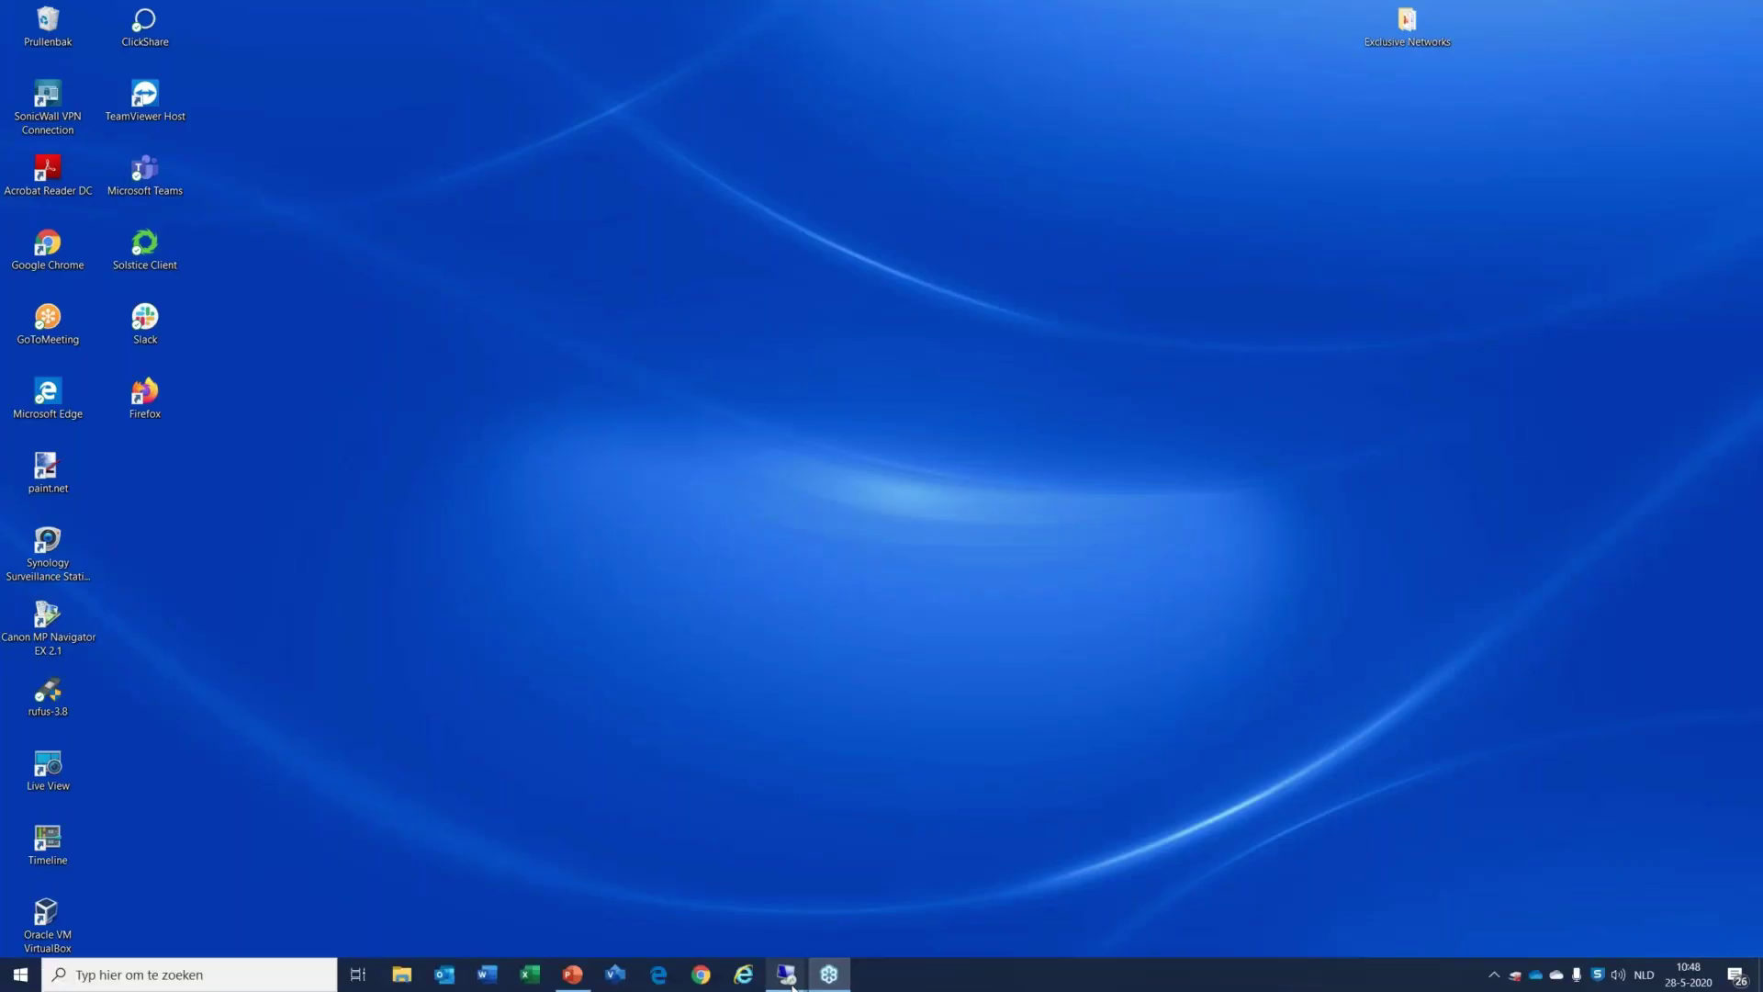
mouse_move(788, 986)
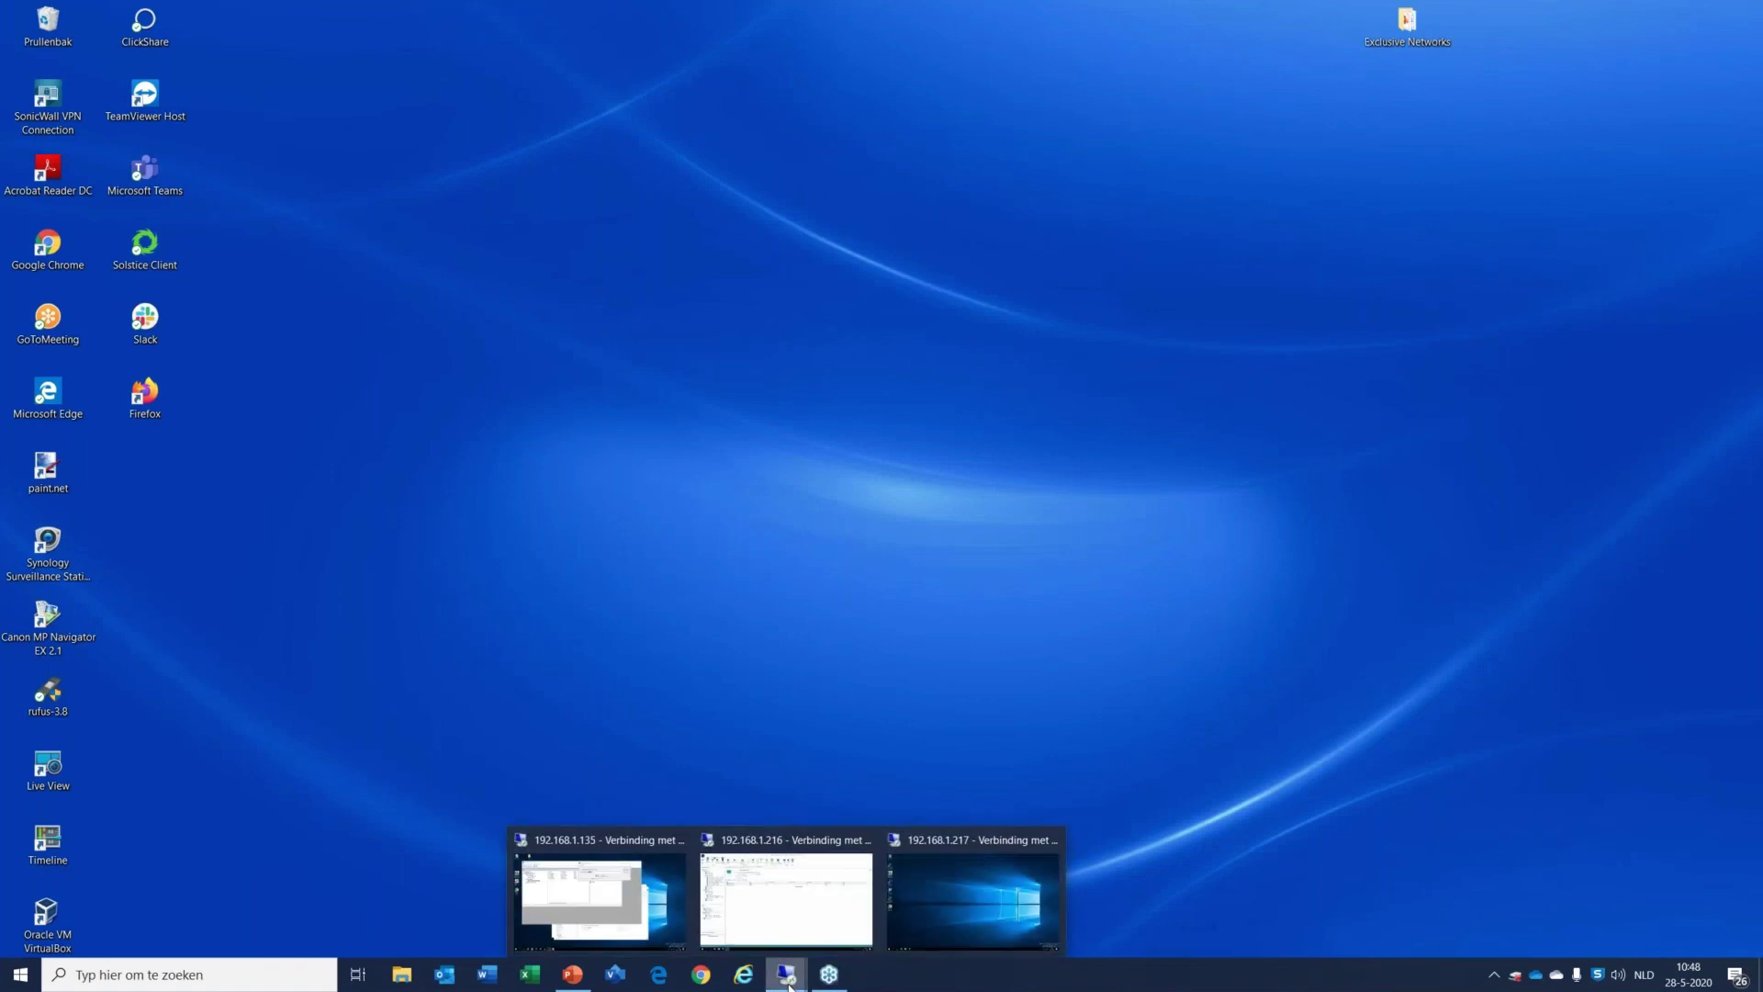
left_click(625, 920)
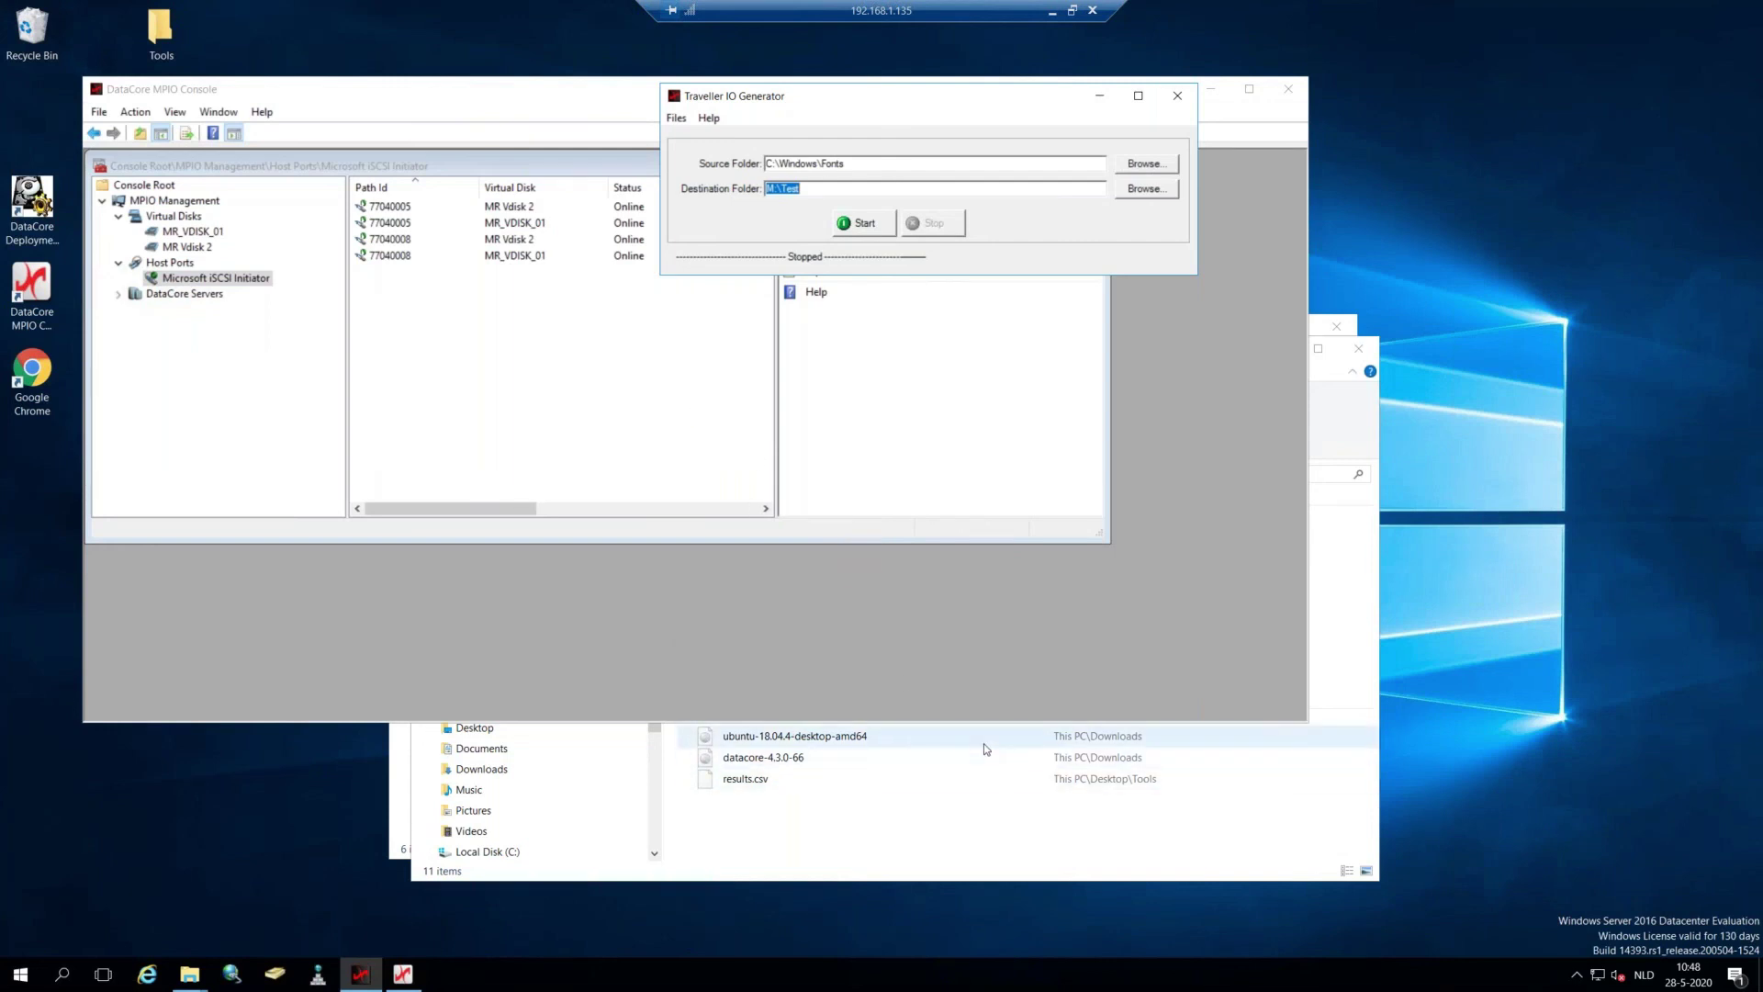
left_click(312, 93)
left_click(194, 232)
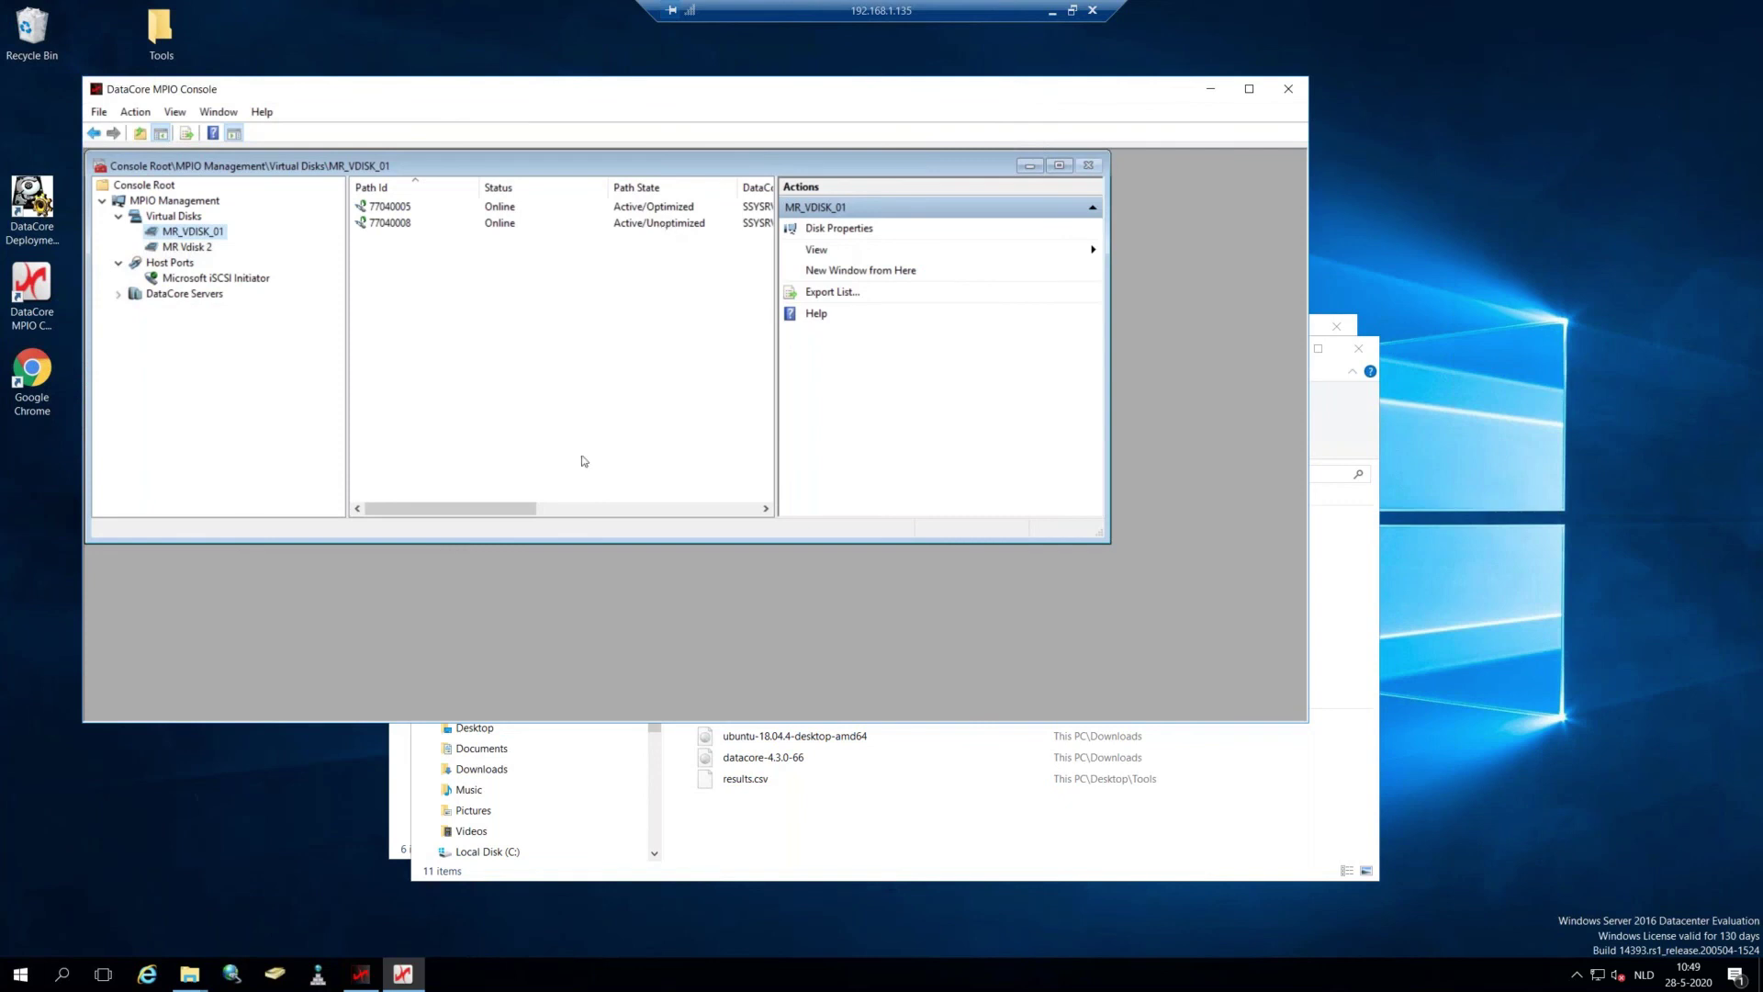
Start the Traveller IO Generator copying from C:\Windows\Fonts to M:\Test.
left_click(986, 816)
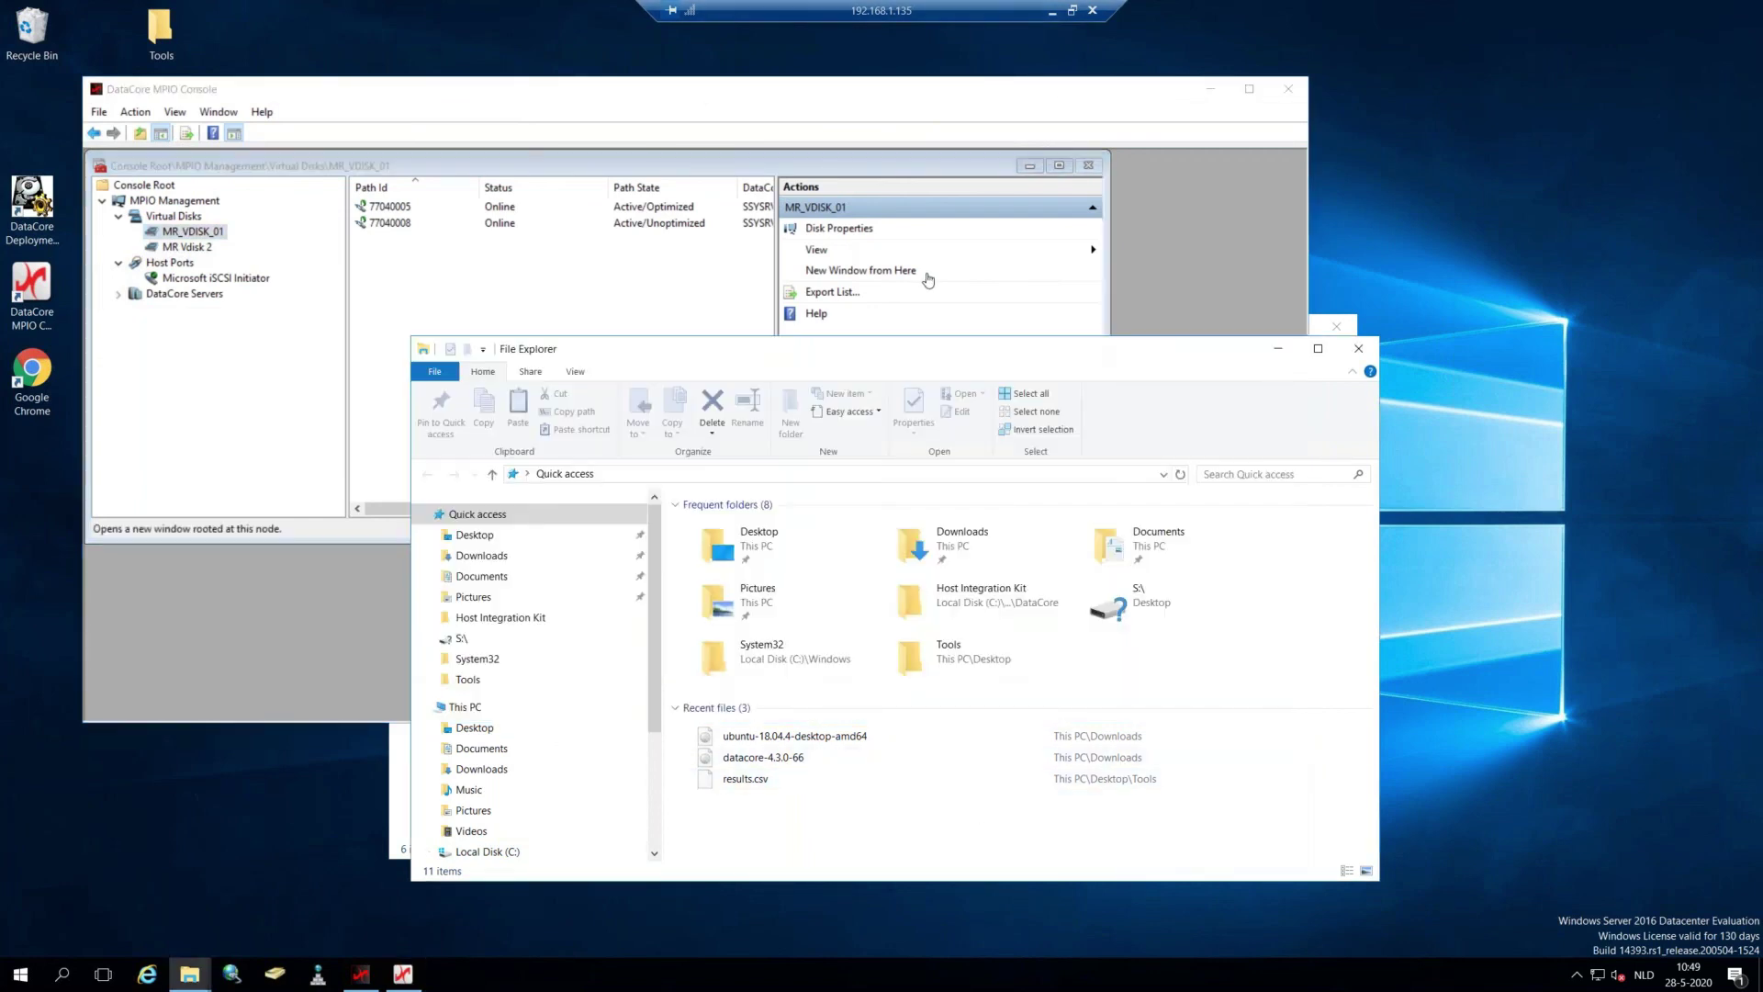
key("alt+Tab")
key("alt+Tab")
key("alt+Tab")
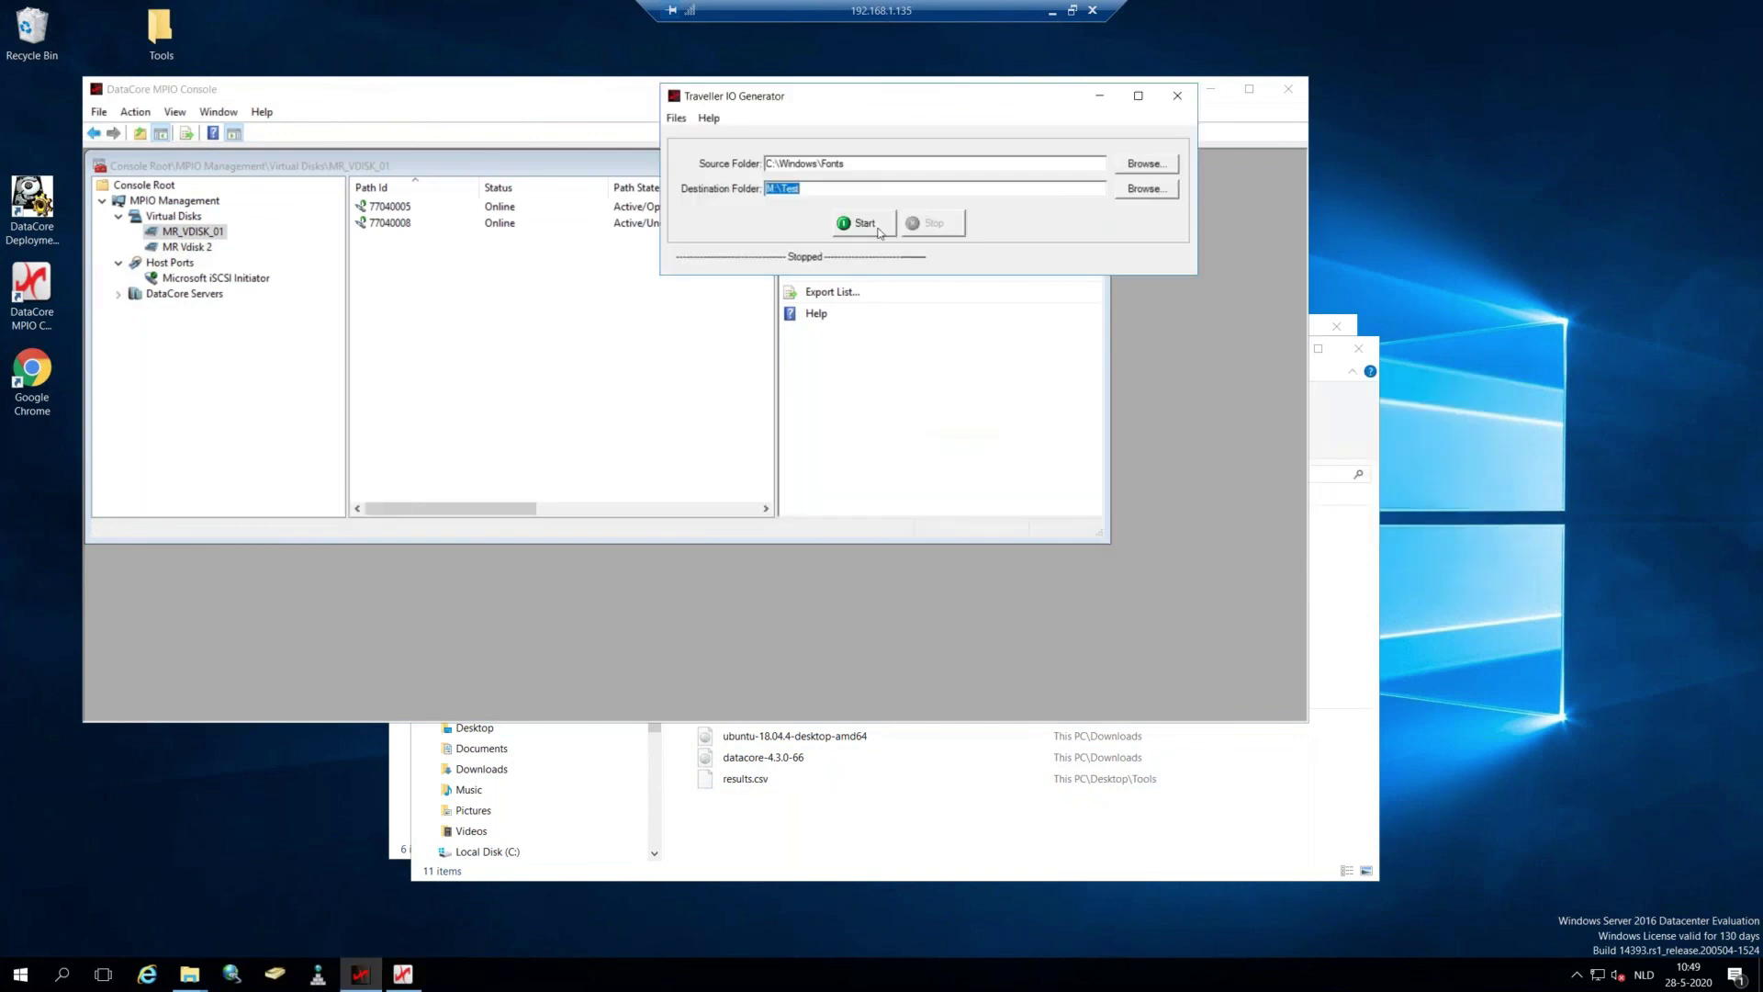
left_click(877, 229)
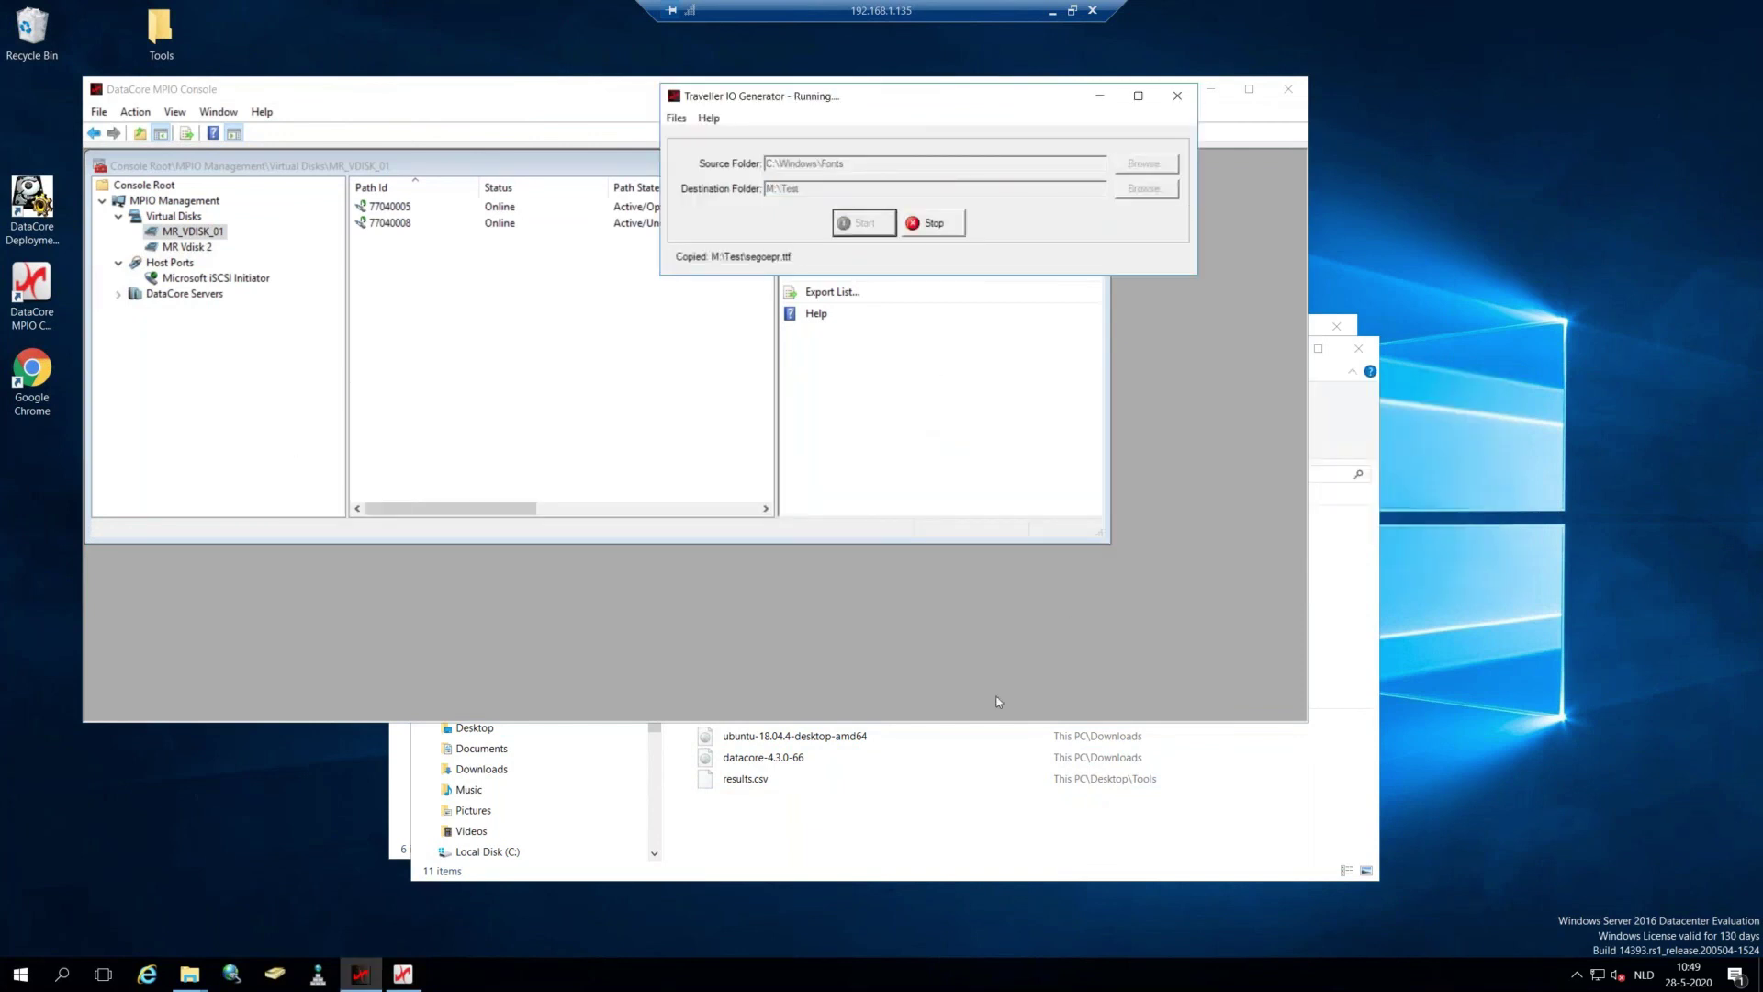
Open the Test folder on the MR_VOL (M:) drive in File Explorer to examine the copied files.
left_click(942, 816)
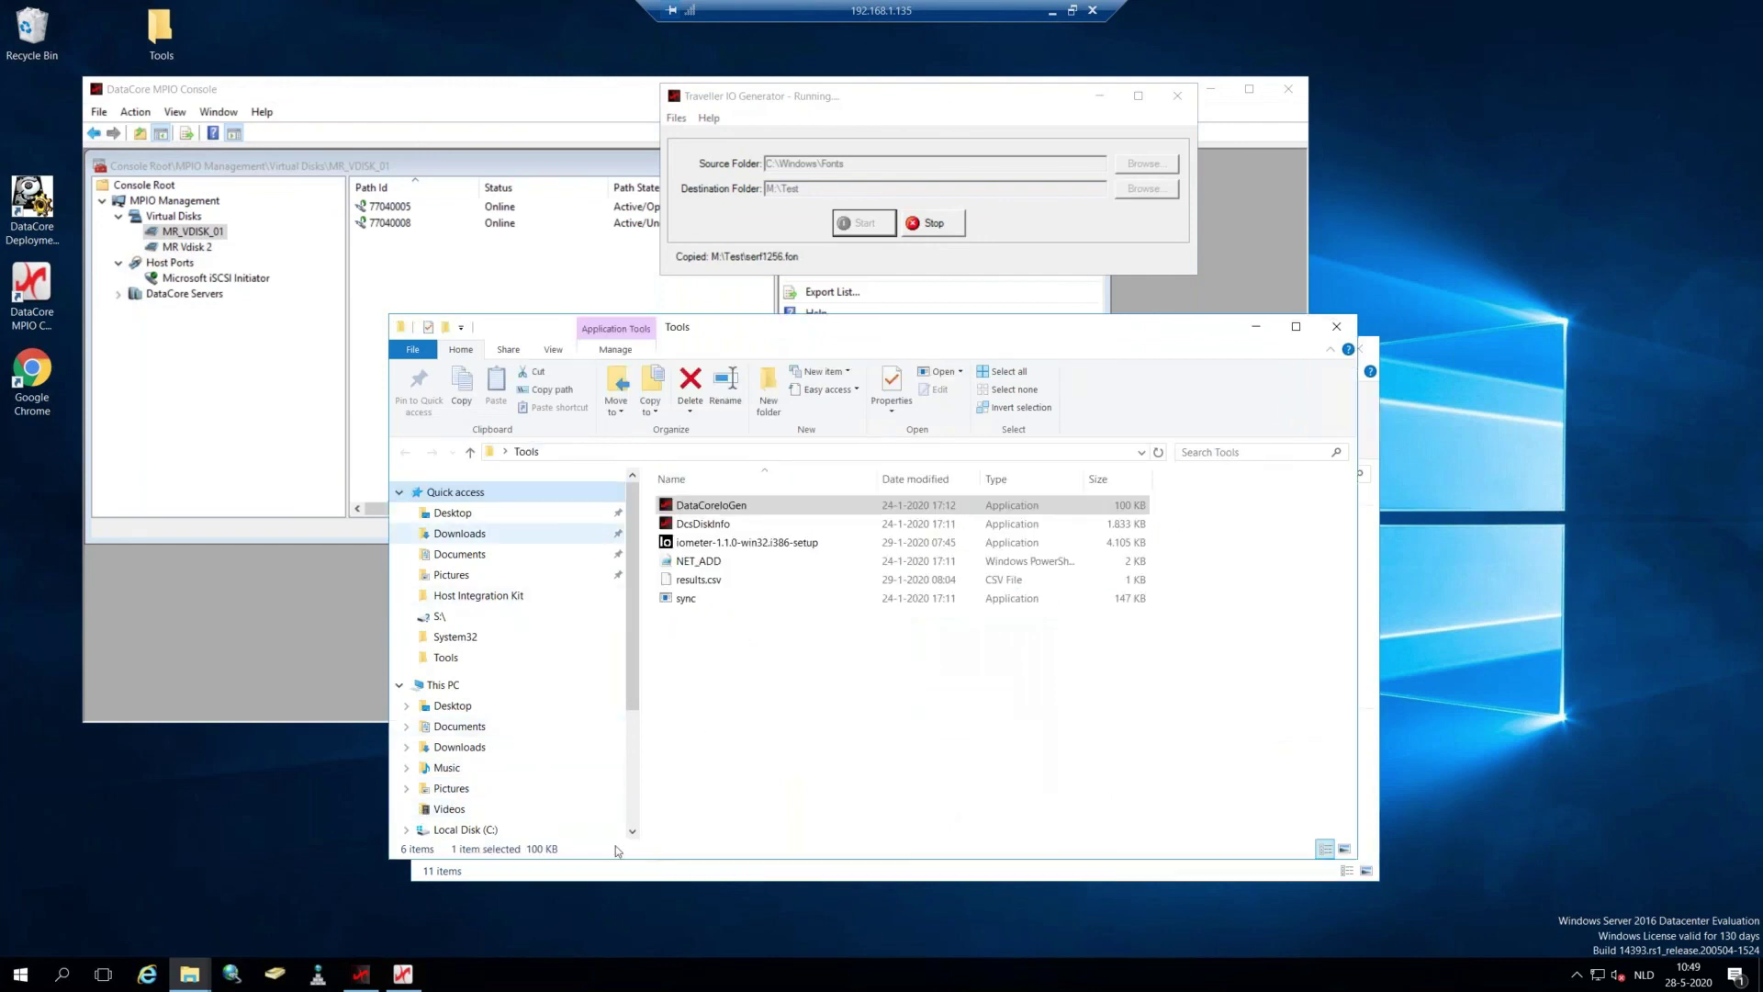
left_click(598, 877)
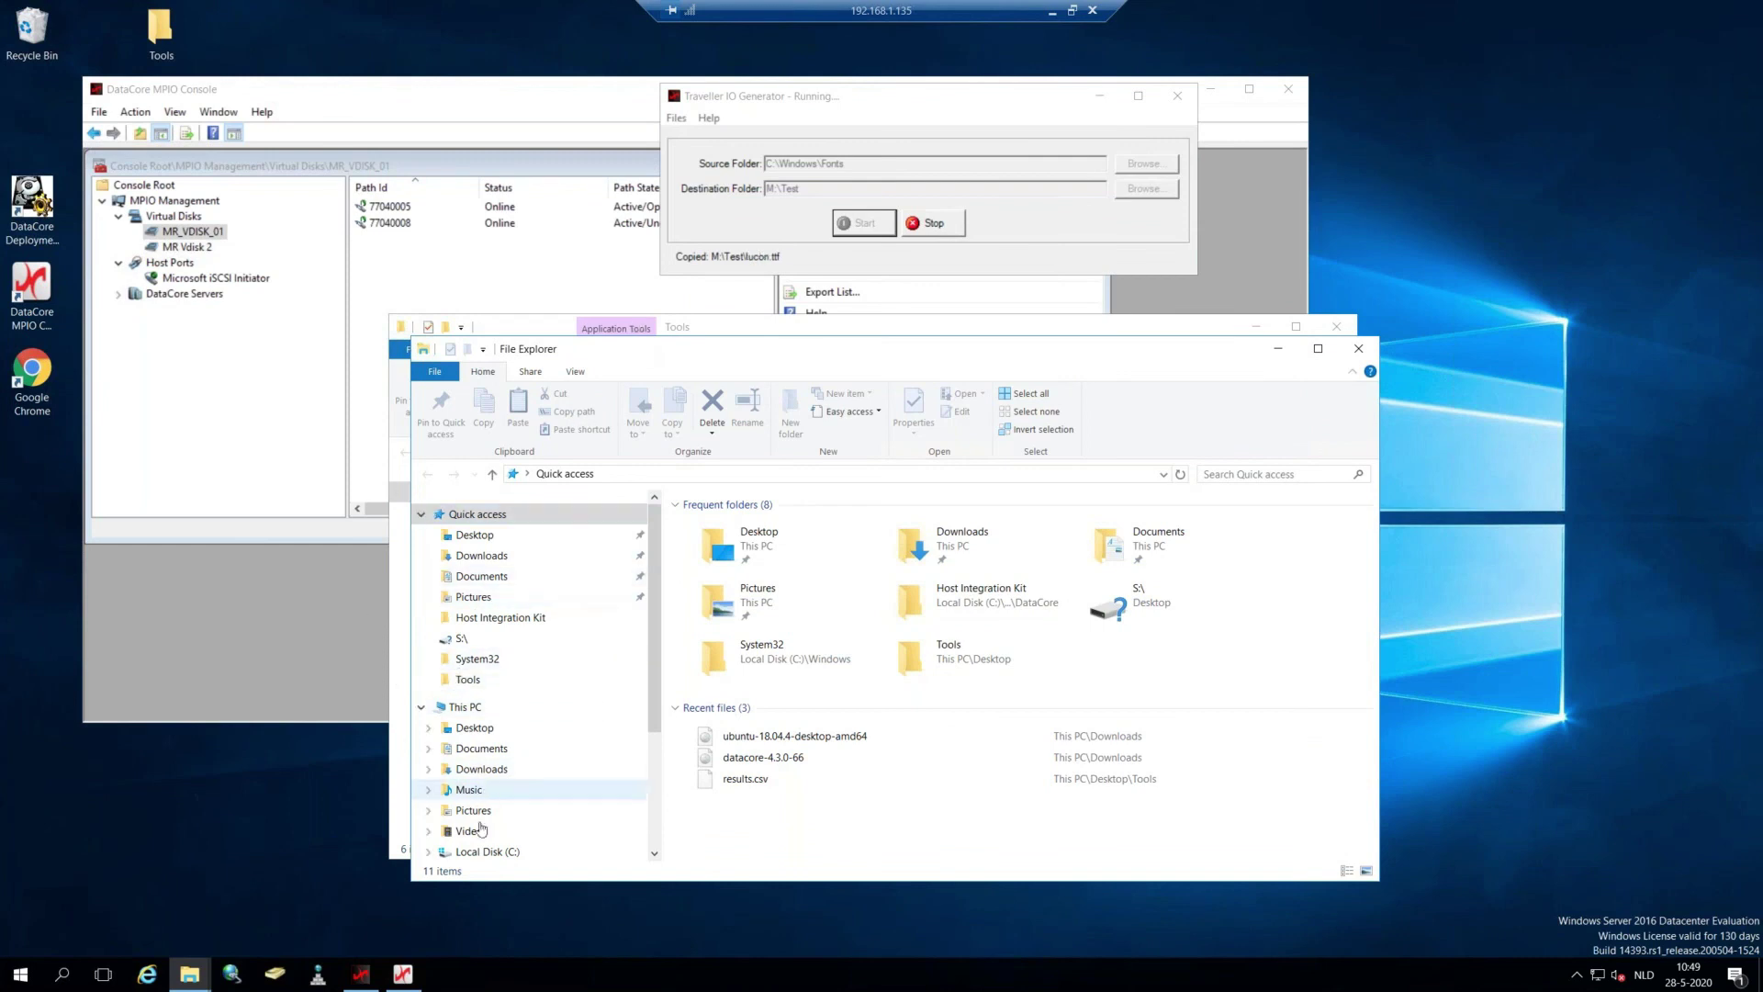
left_click(463, 707)
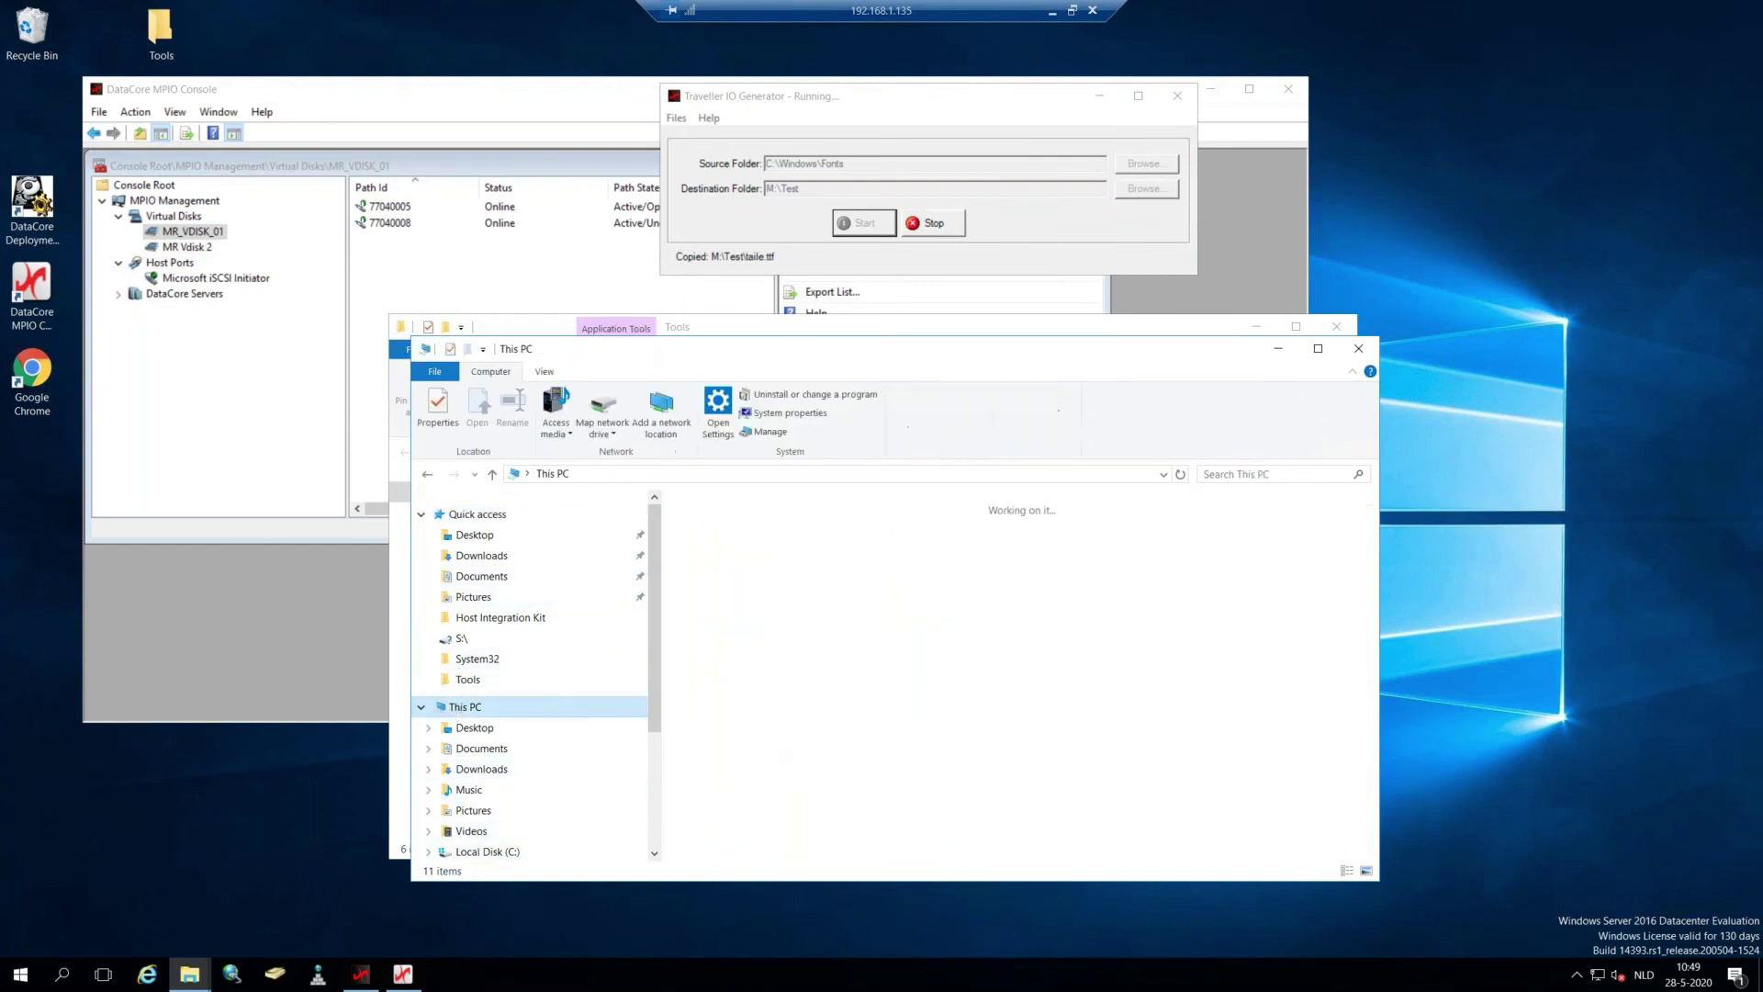
double_click(1150, 652)
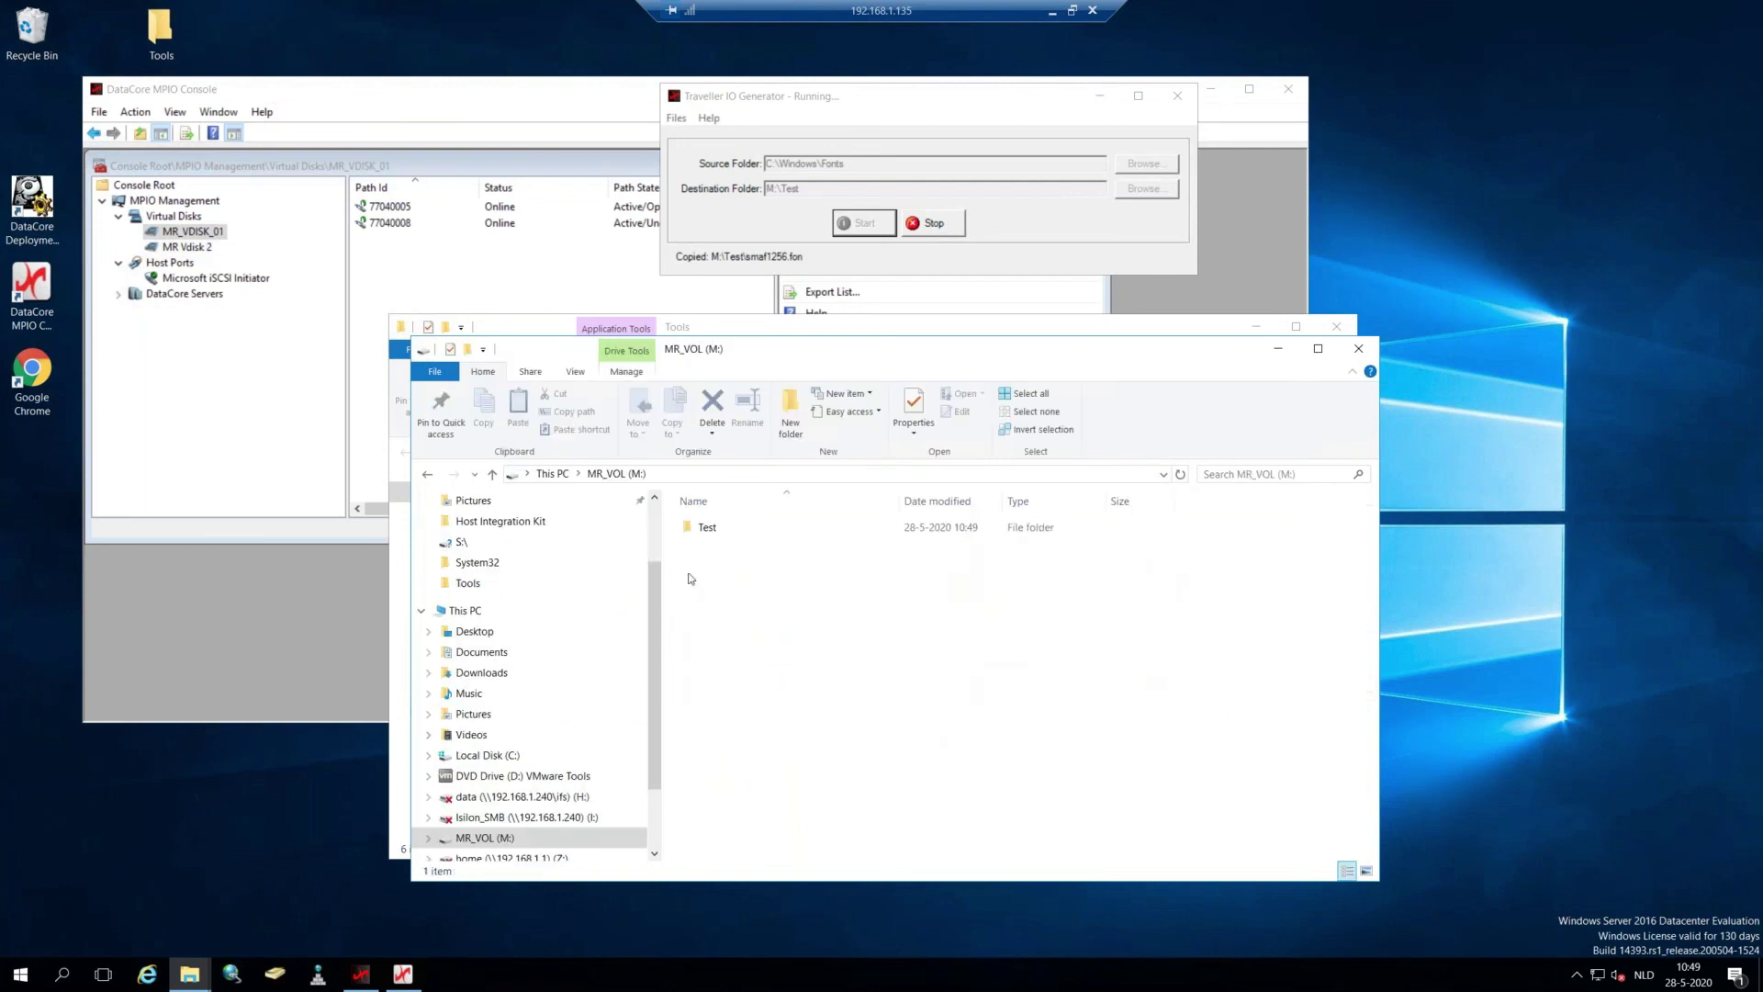
double_click(703, 528)
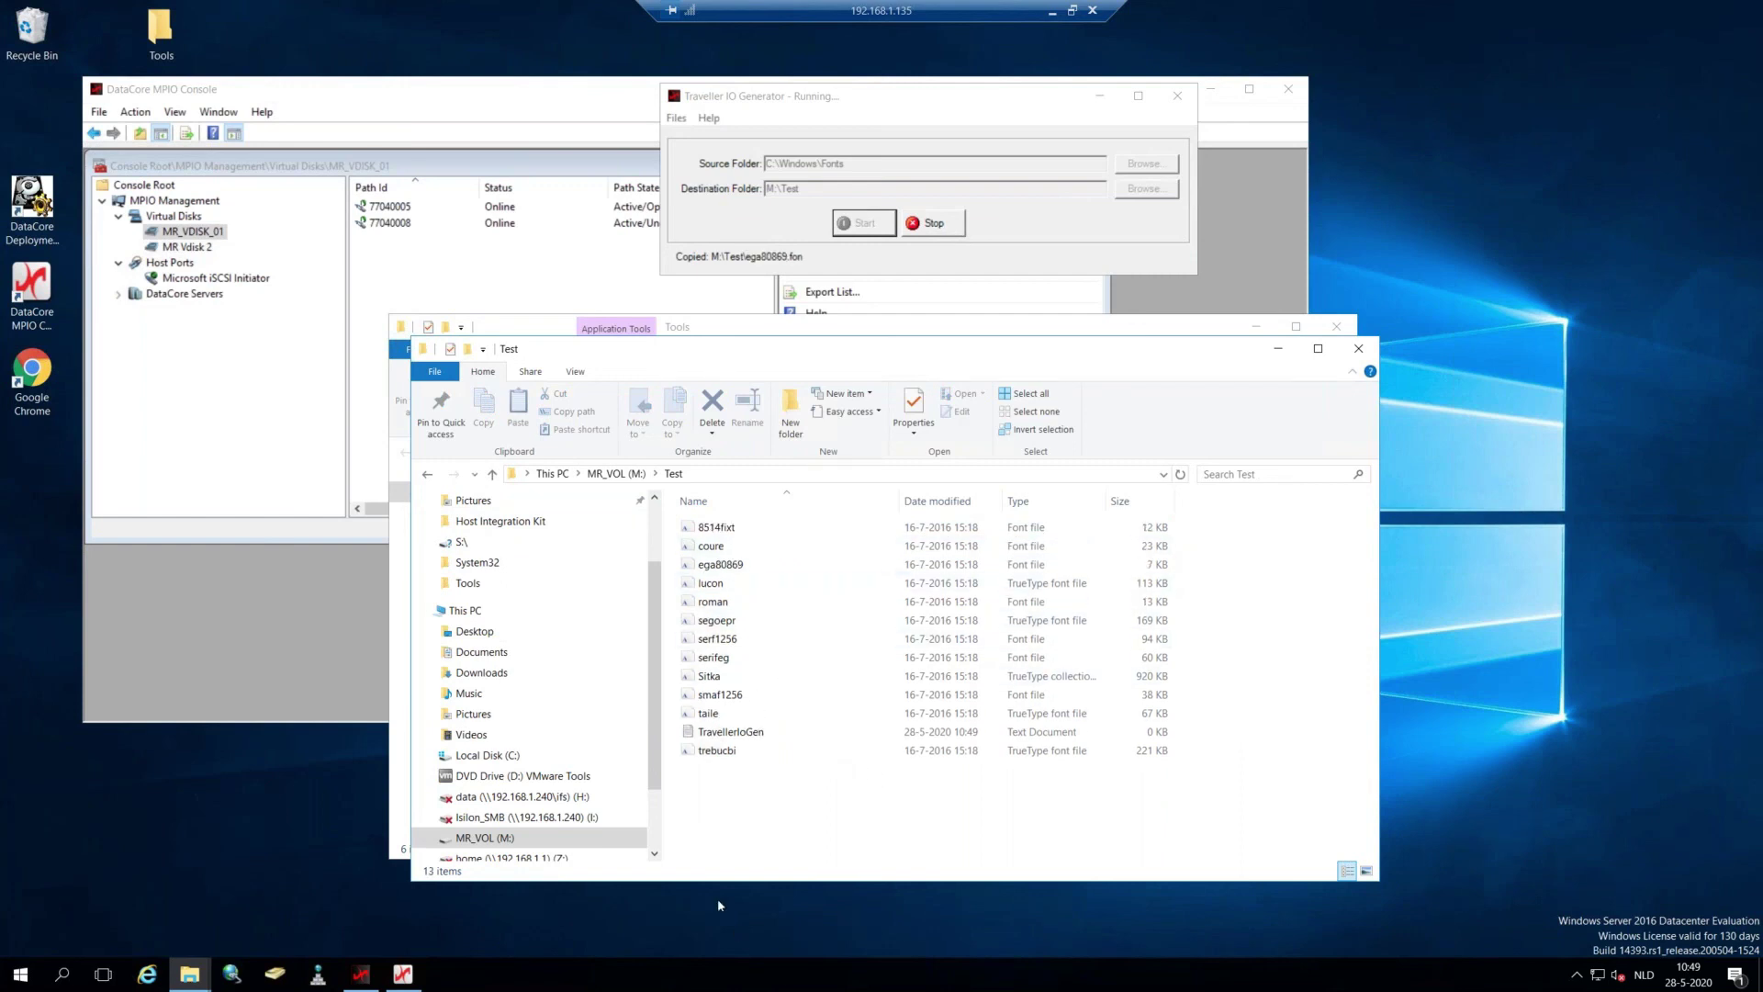
In the 192.168.1.216 remote session, stop DataCore server SSYSRV03 and open the details of virtual disk MR_VDISK_01.
key("alt+Tab")
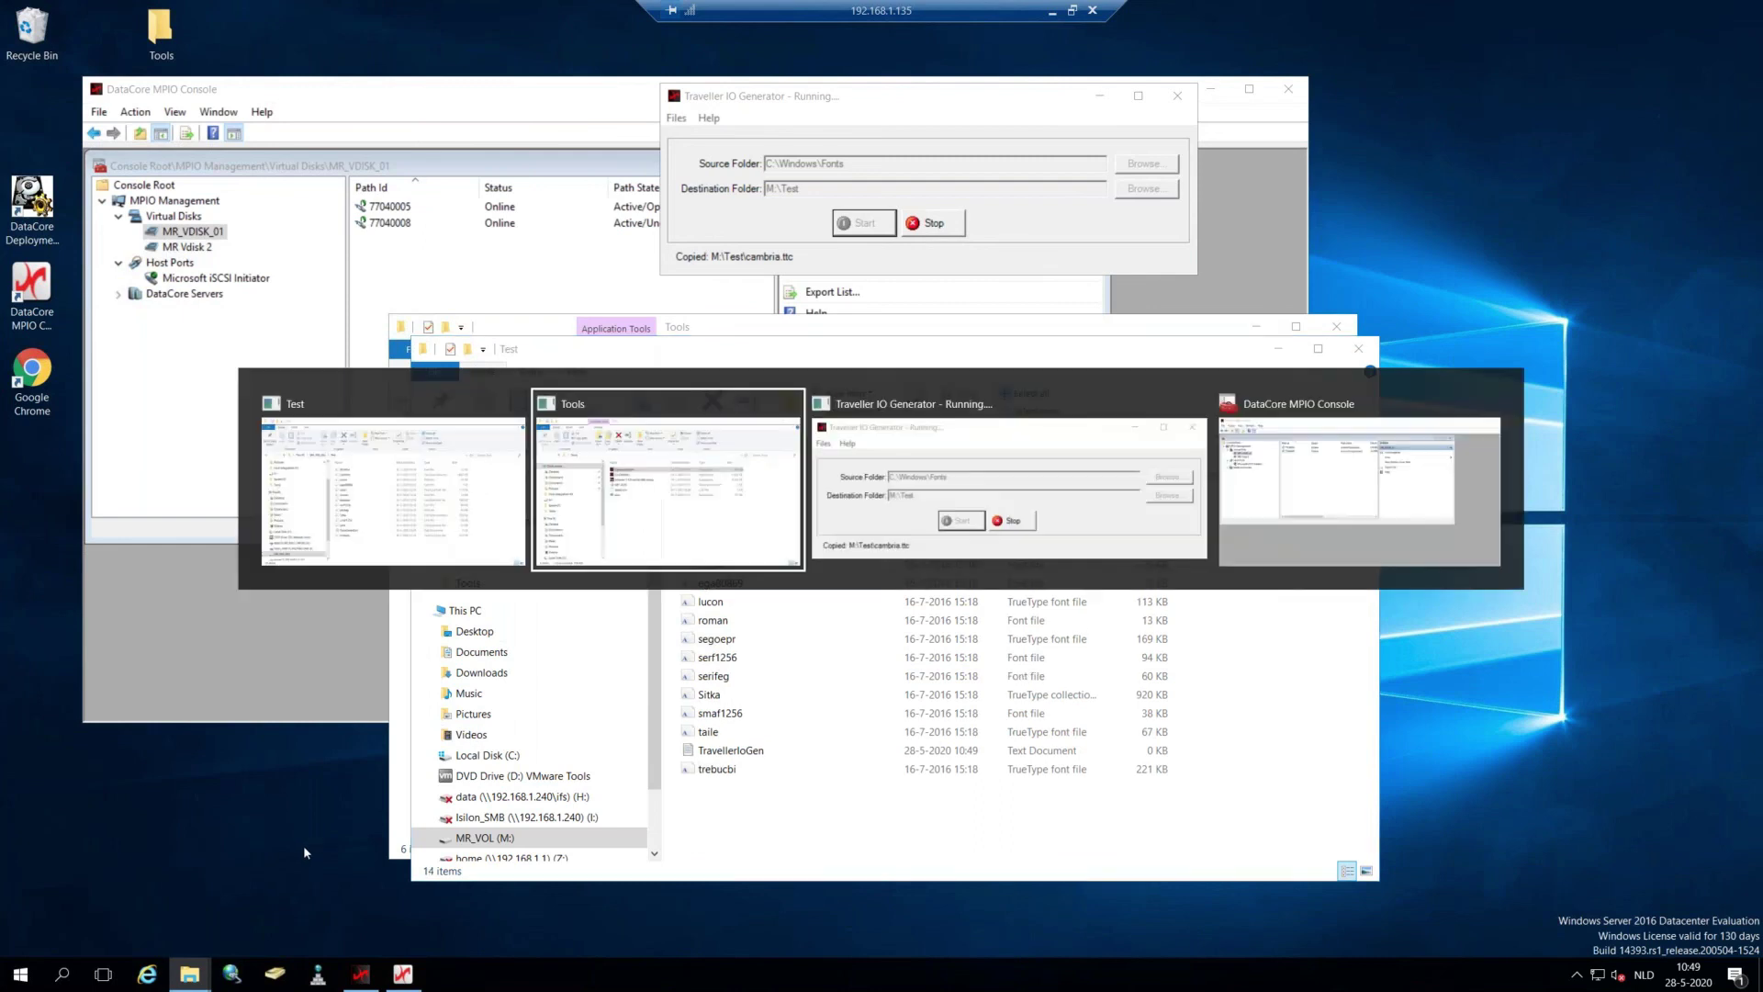
left_click(1052, 11)
mouse_move(787, 975)
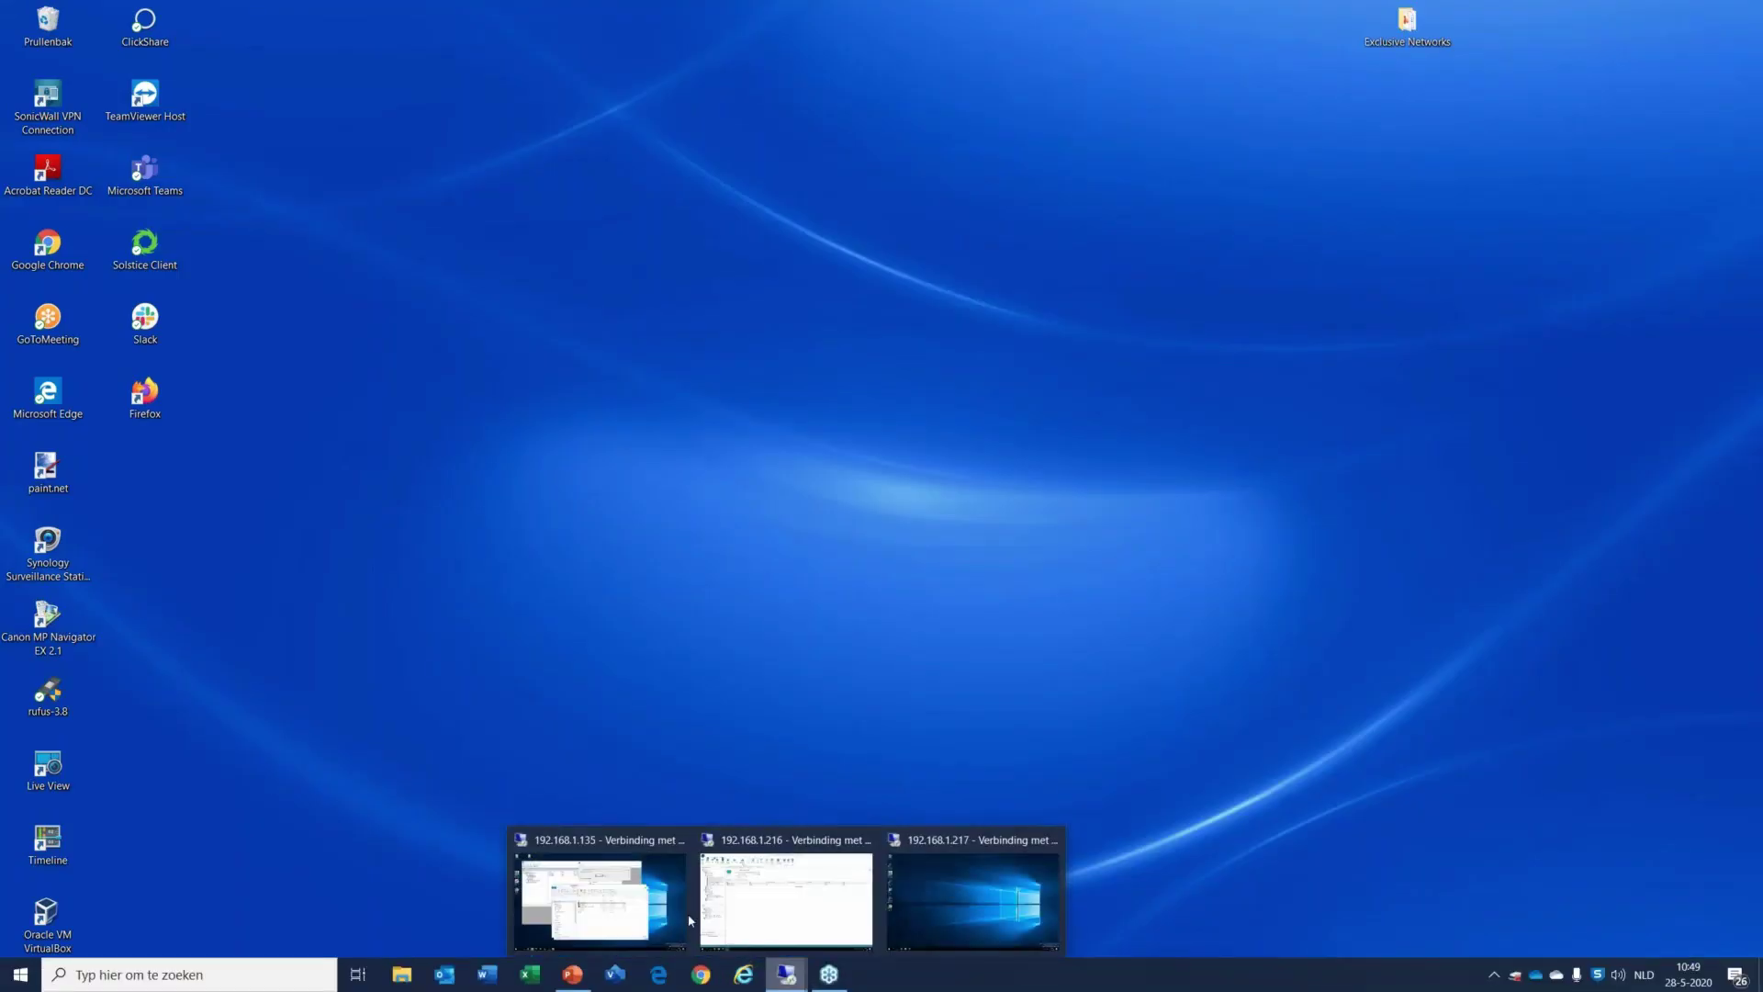
left_click(774, 923)
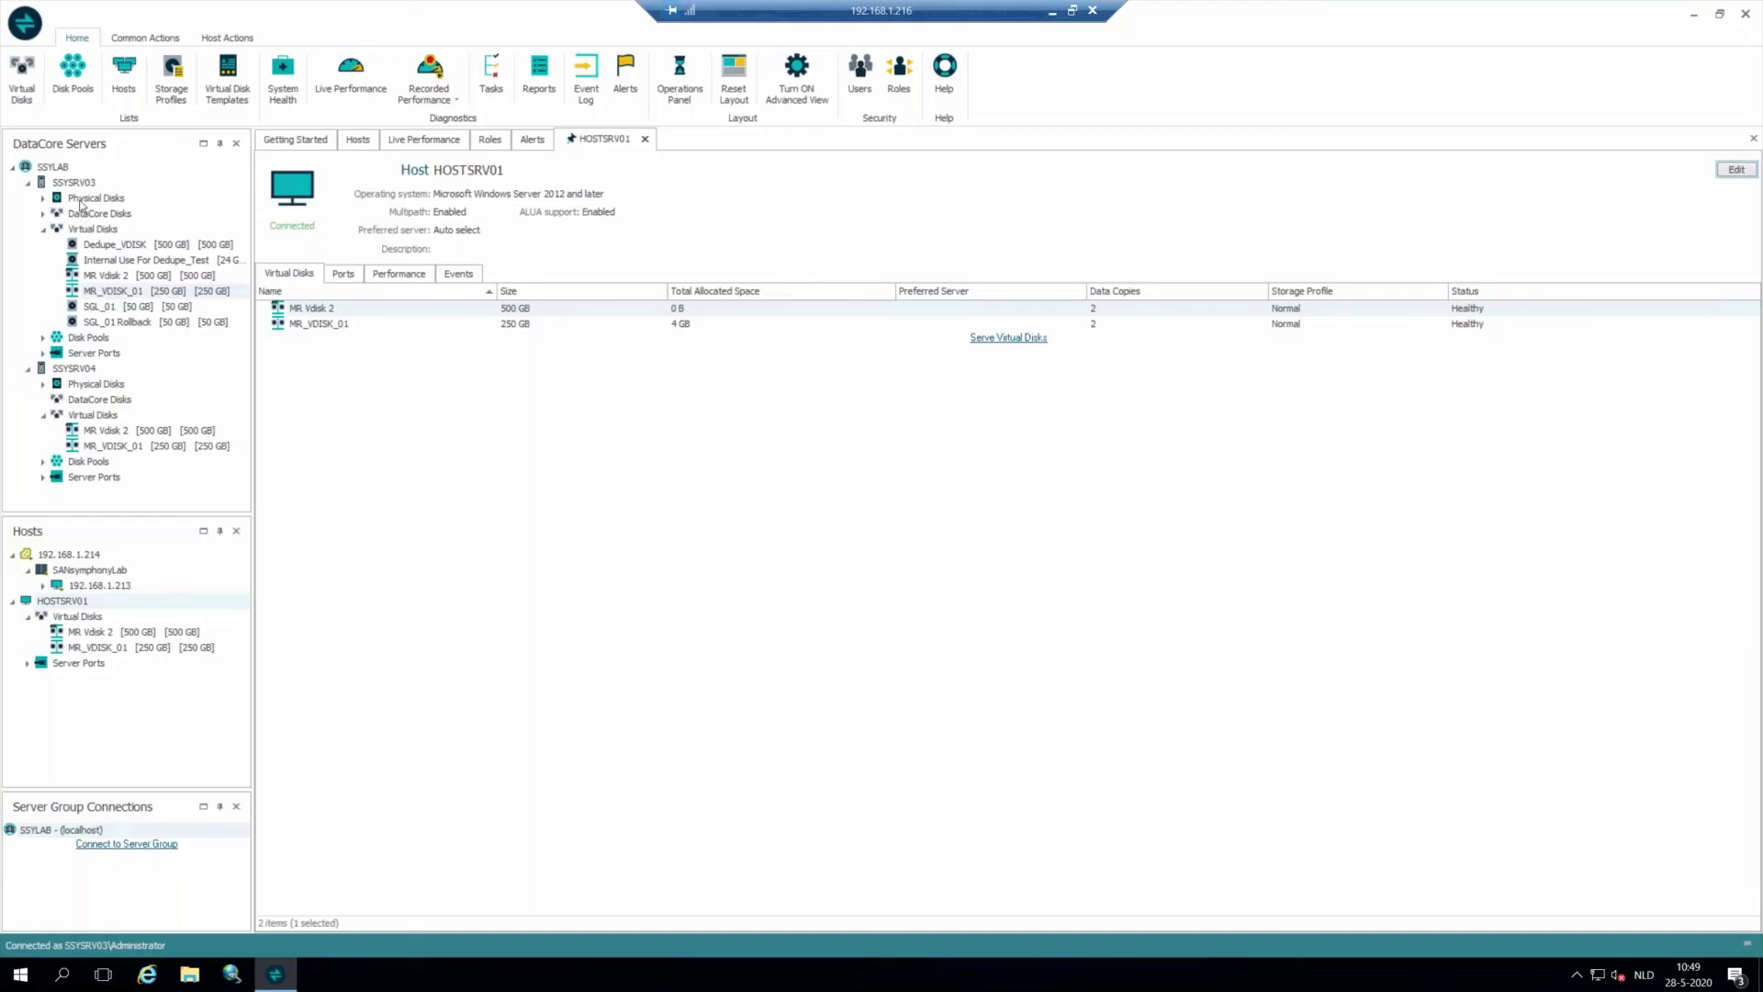
right_click(60, 182)
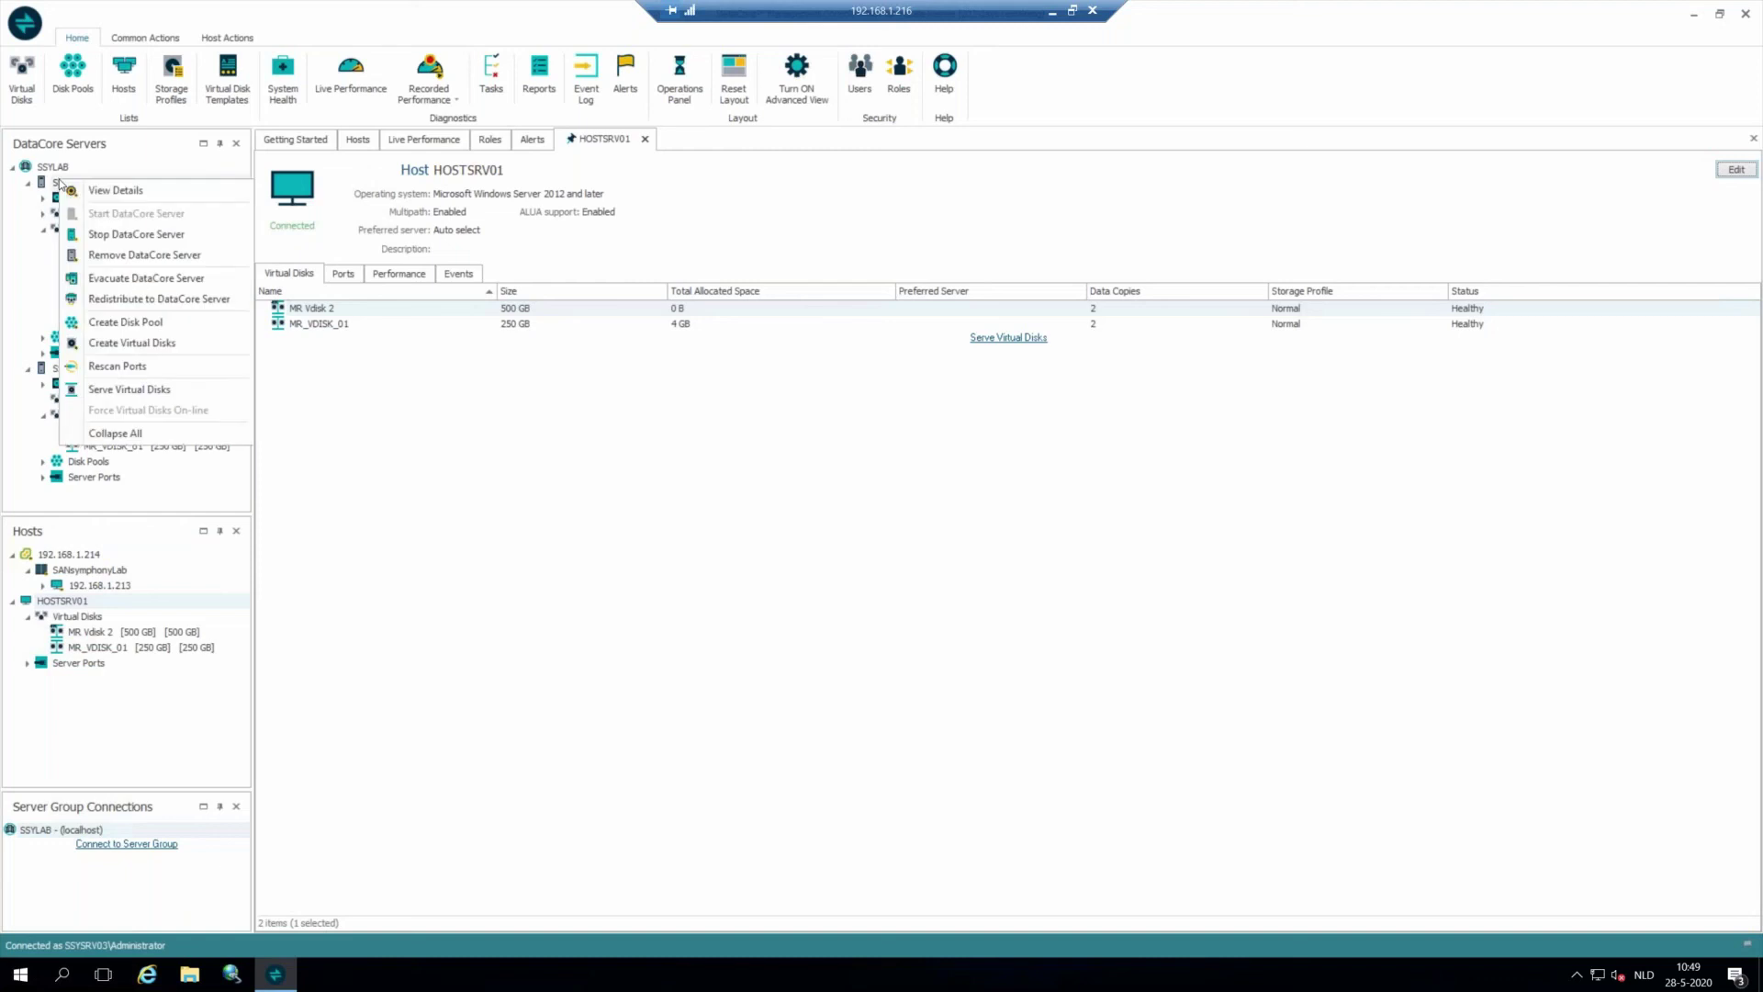
left_click(109, 236)
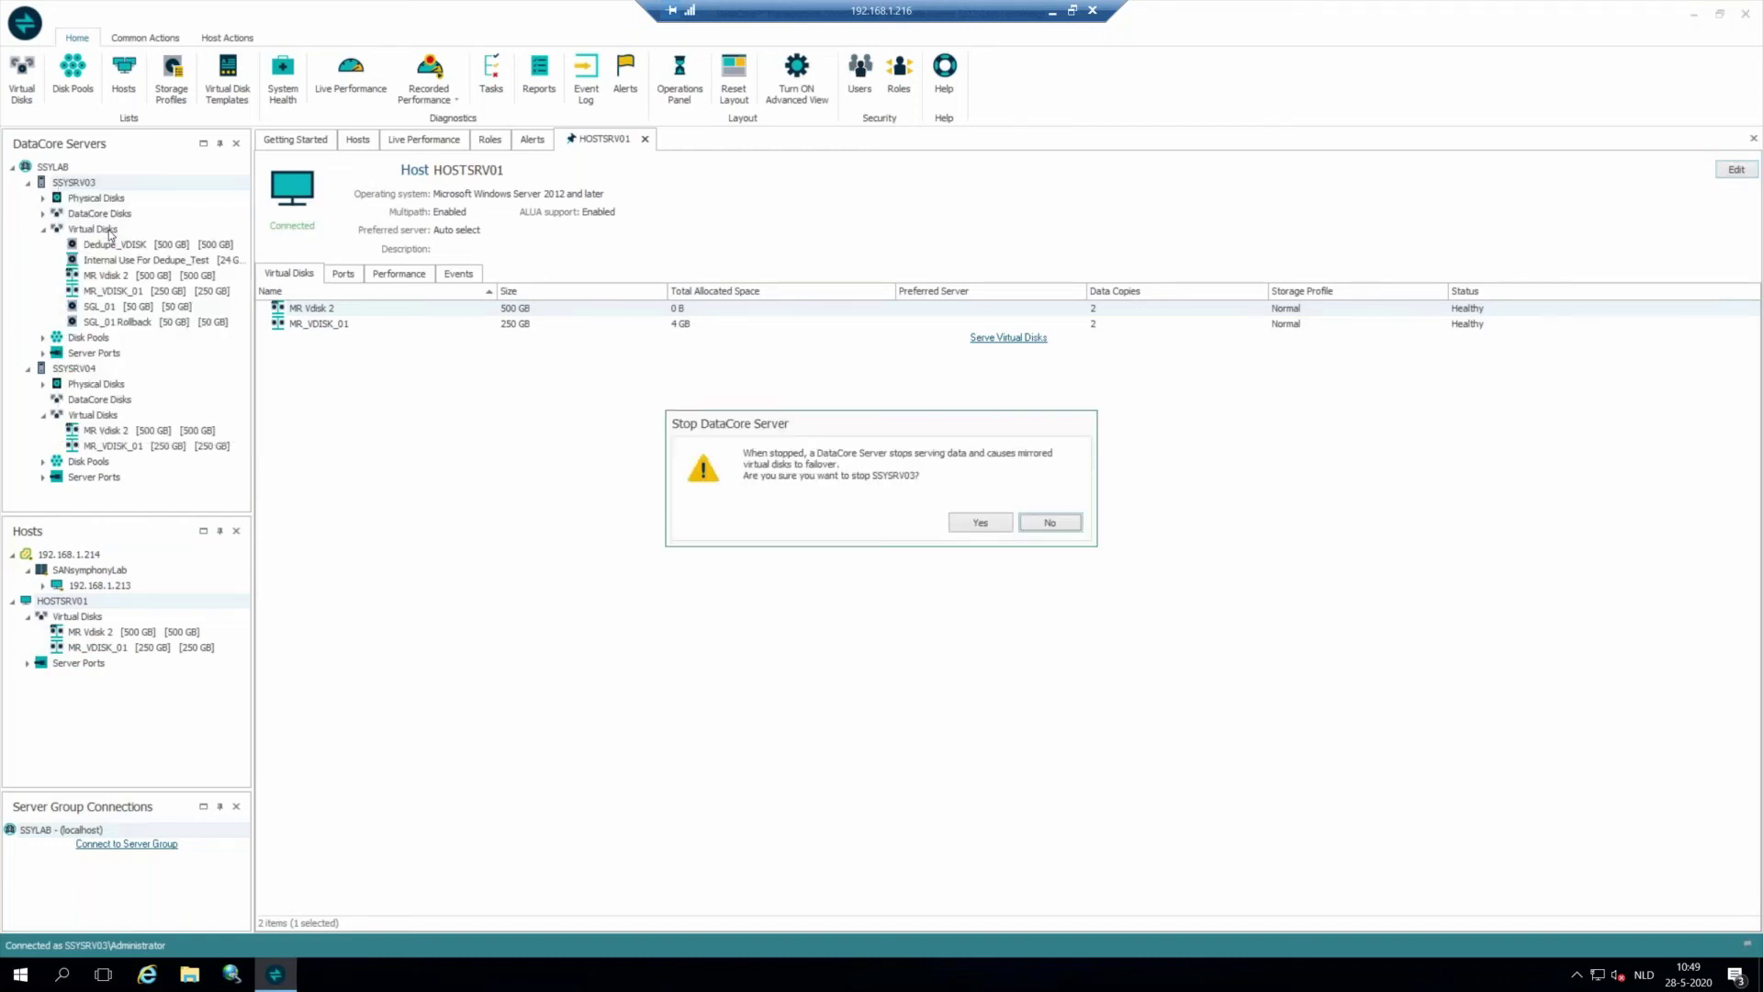
left_click(973, 523)
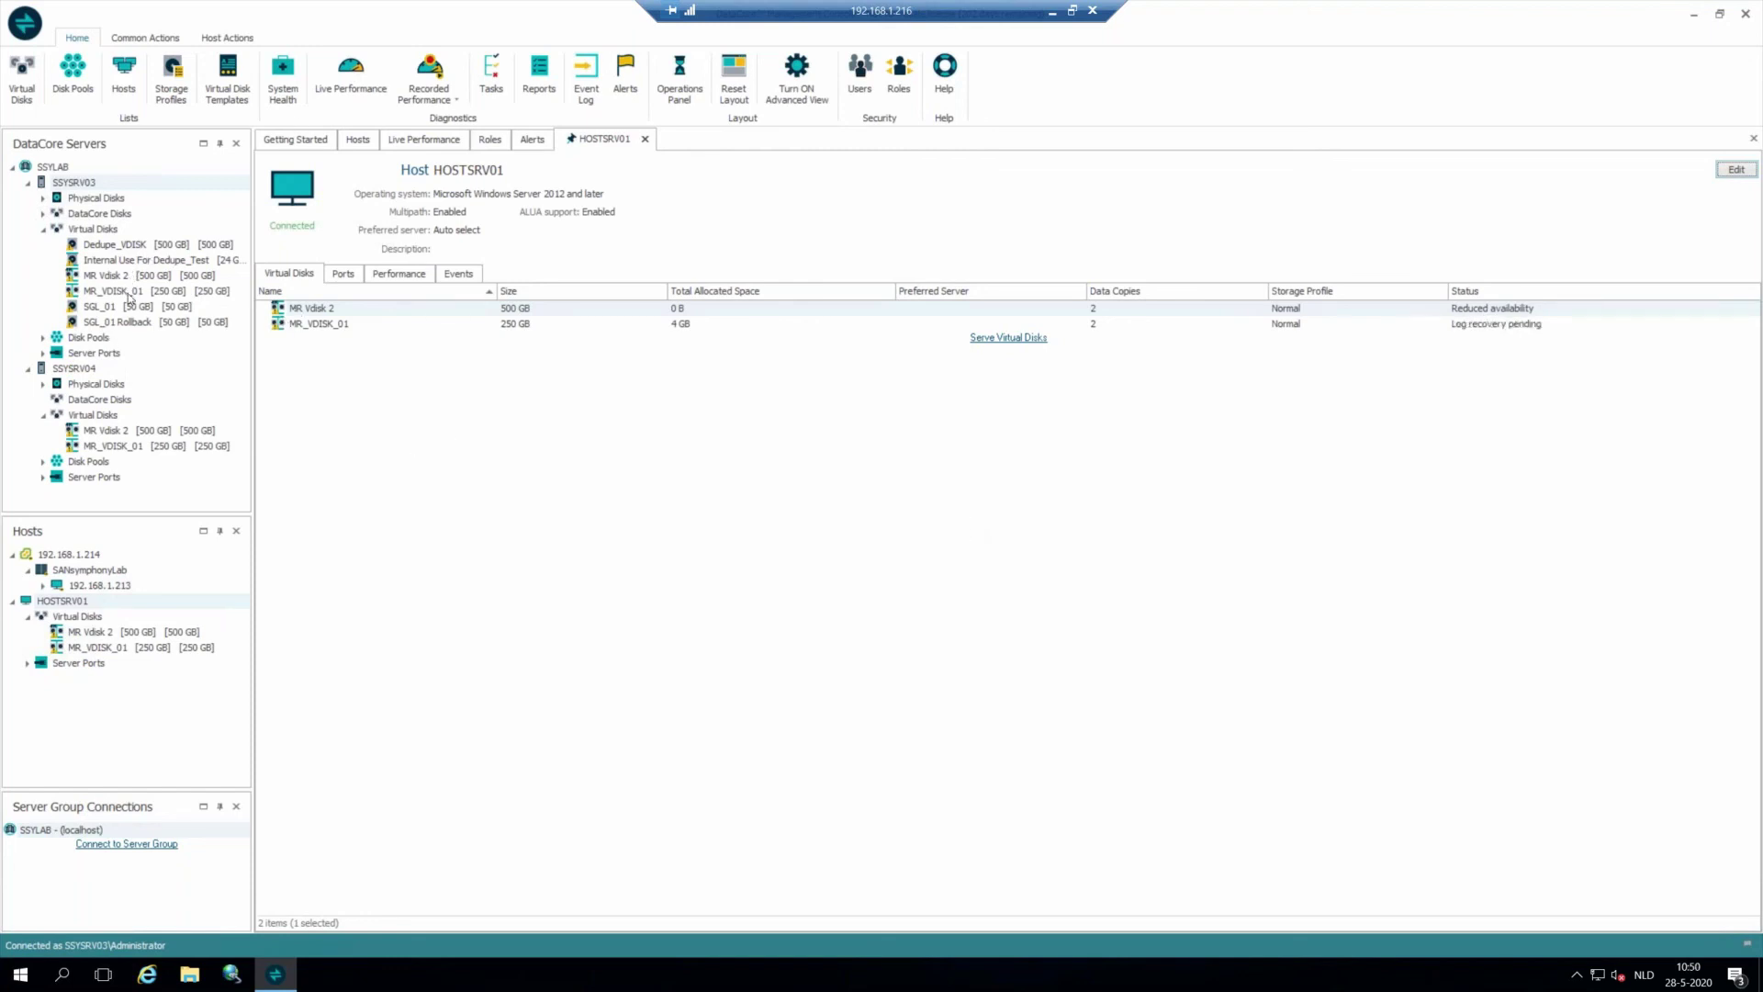
left_click(129, 294)
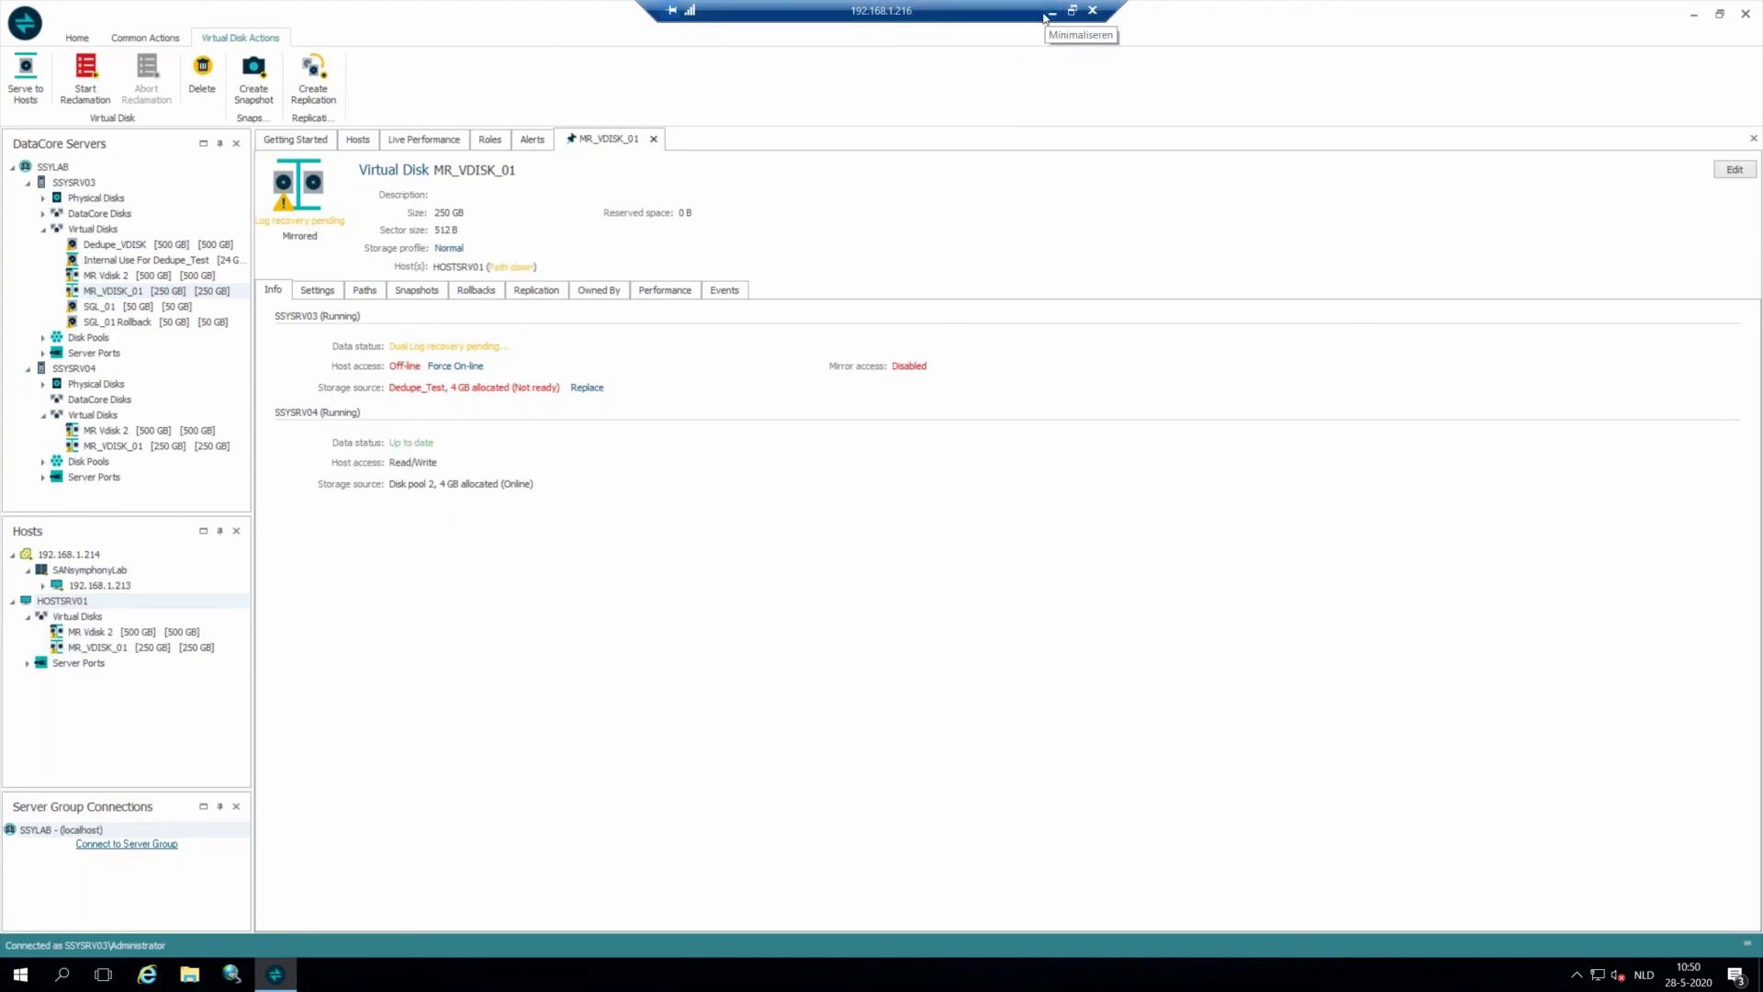
Return to the 192.168.1.135 remote session, minimize the Tools folder window and check the file list in M:\Test.
left_click(1047, 11)
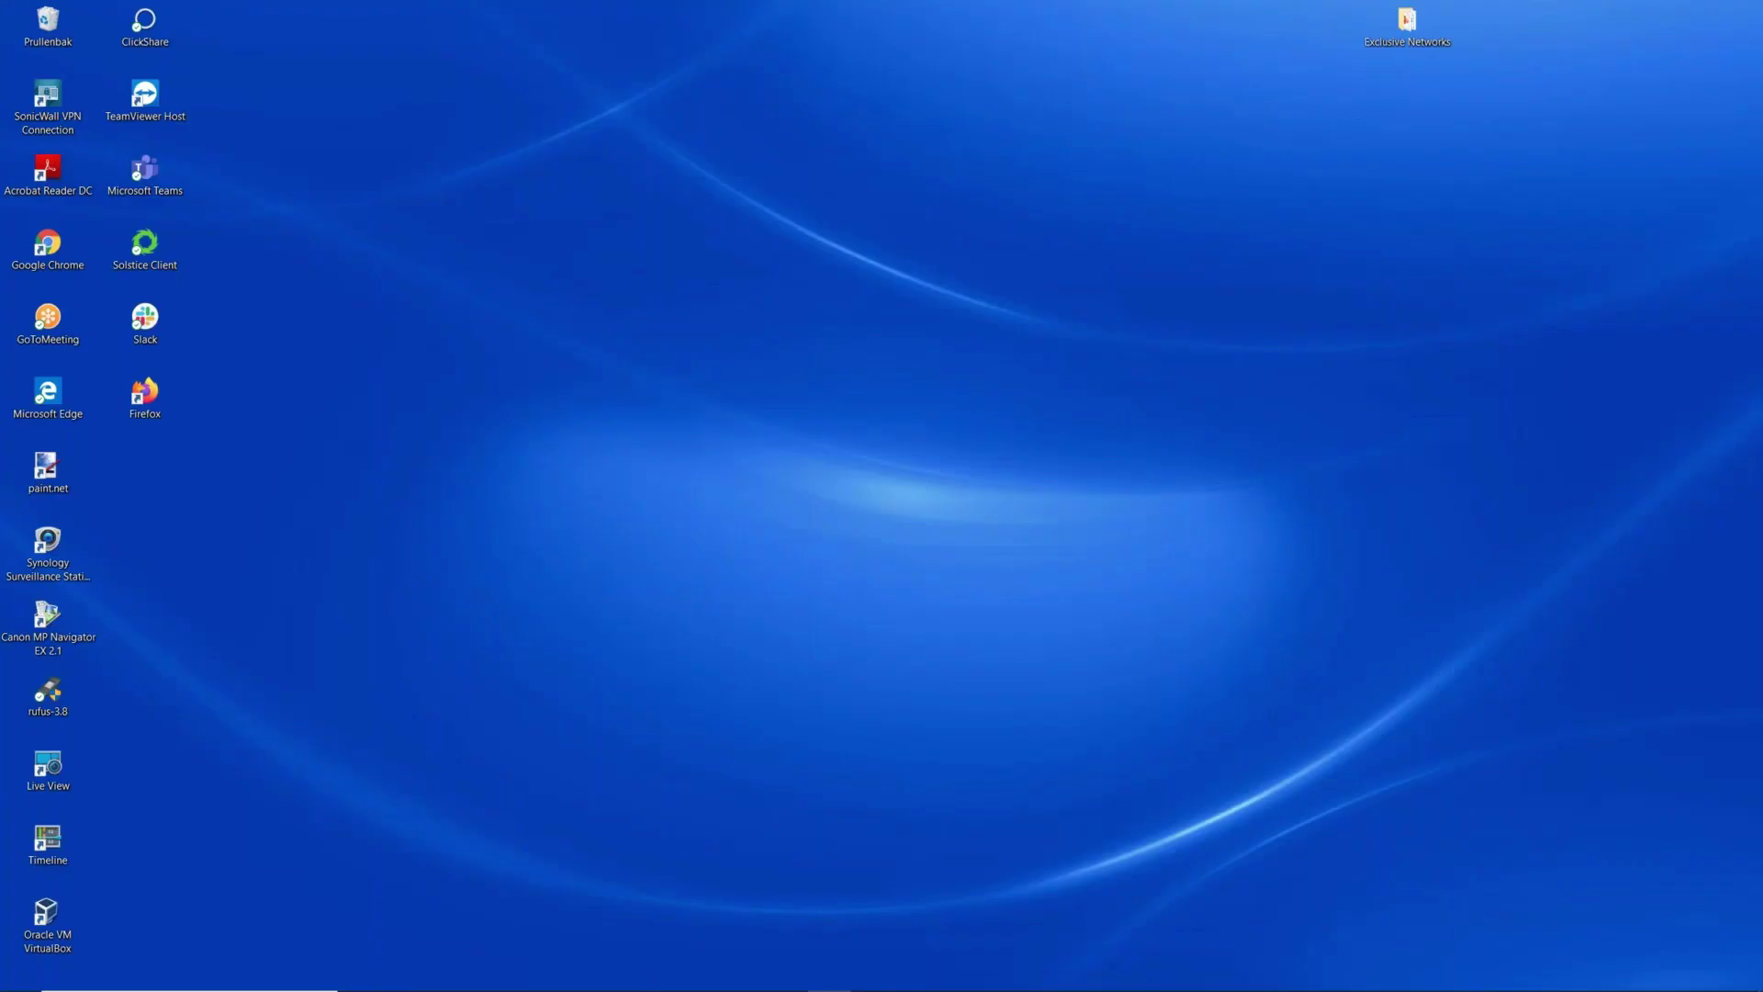
mouse_move(786, 975)
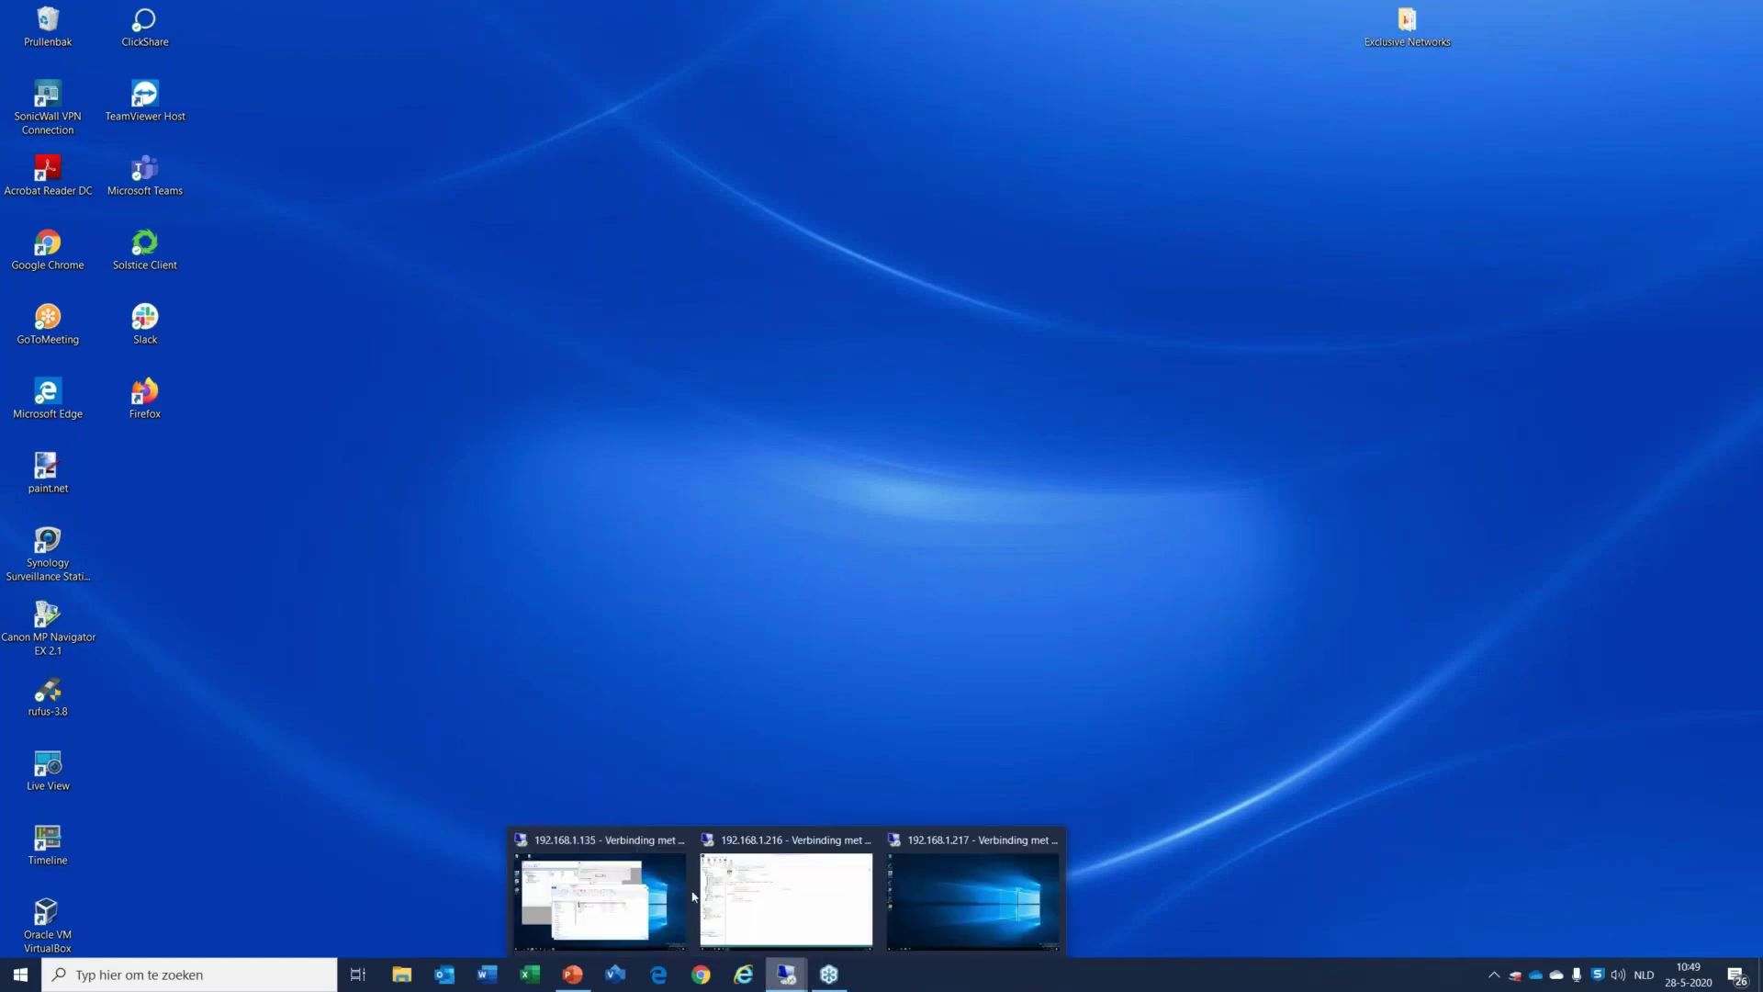
mouse_move(751, 843)
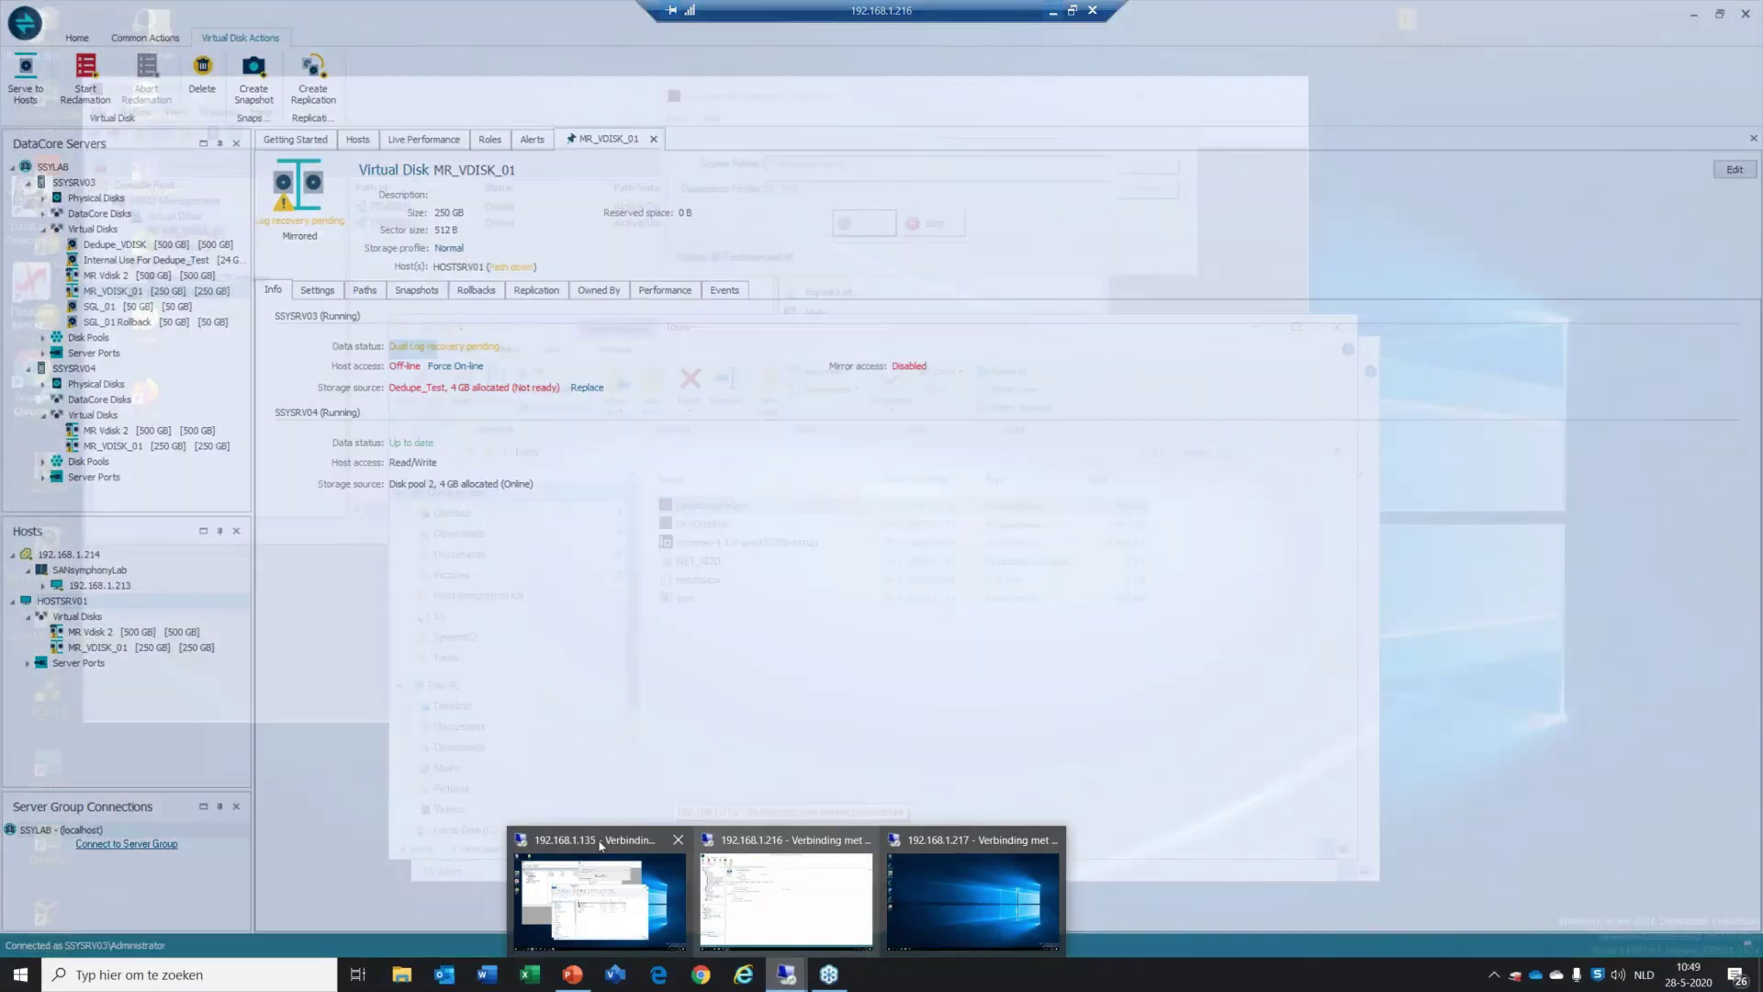
left_click(656, 846)
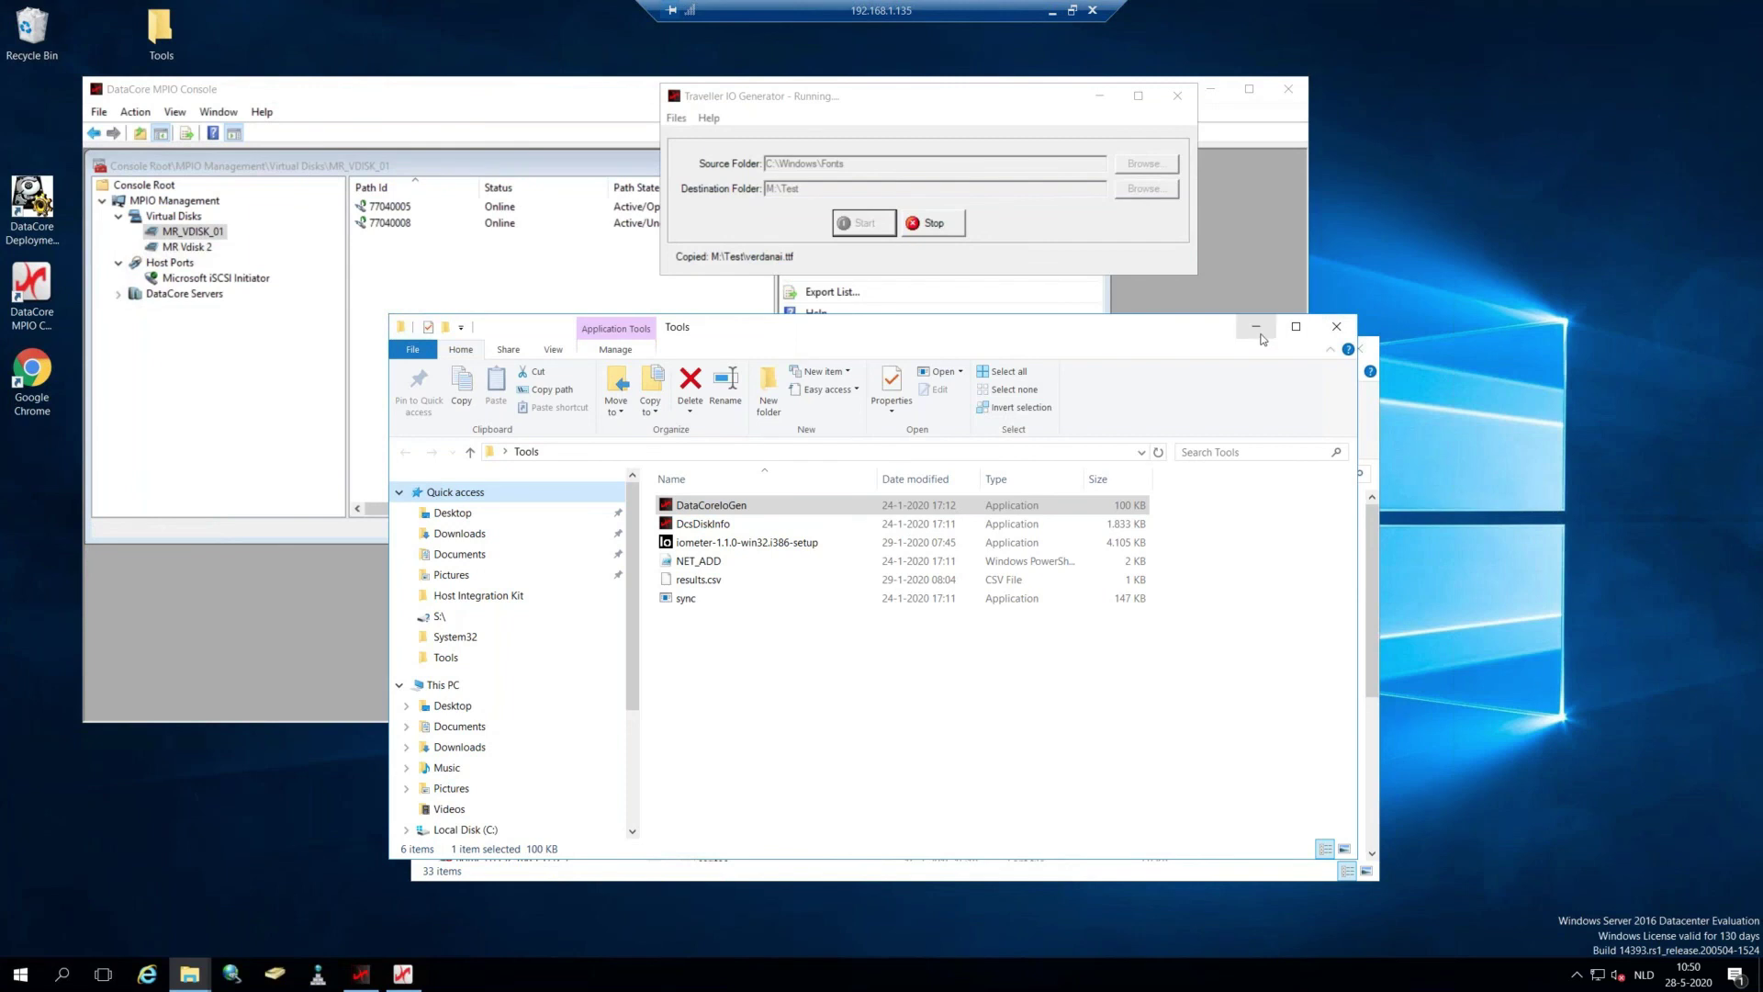
left_click(1256, 326)
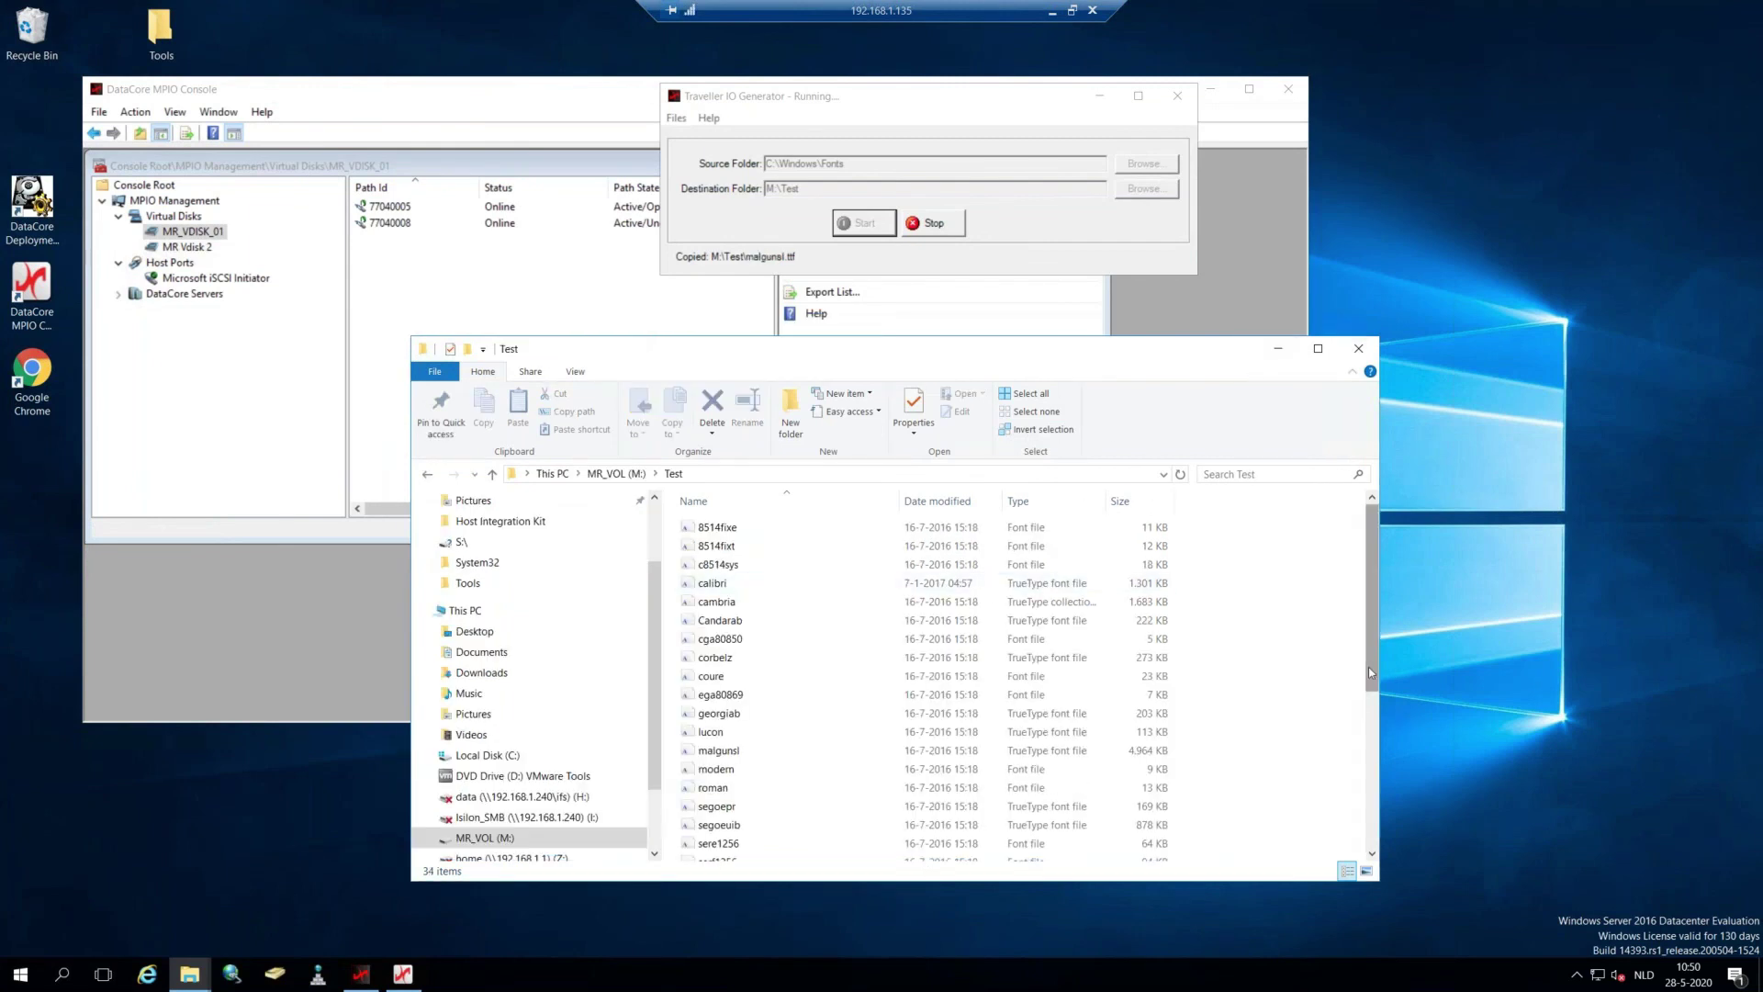
left_click_drag(1368, 667, 1353, 944)
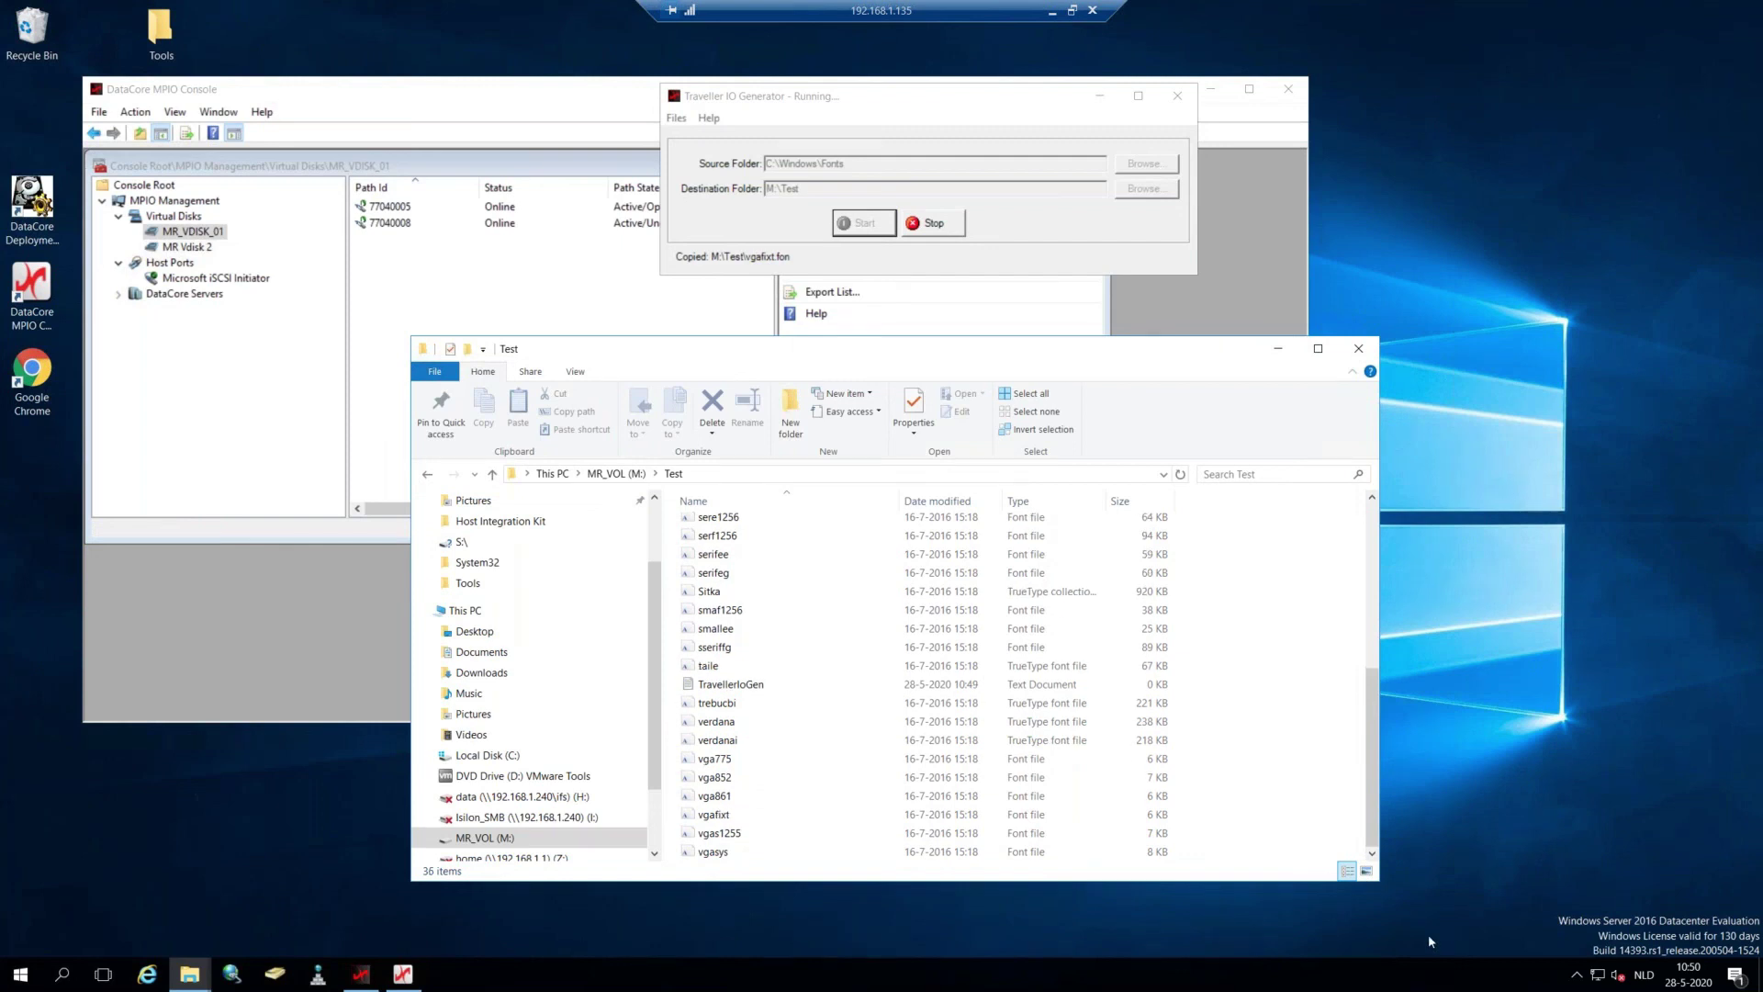
Bring the DataCore MPIO Console forward, widen its path list and examine the two MR_VDISK_01 paths through SSYSRV03 and SSYSRV04.
left_click(476, 93)
left_click_drag(778, 420, 950, 415)
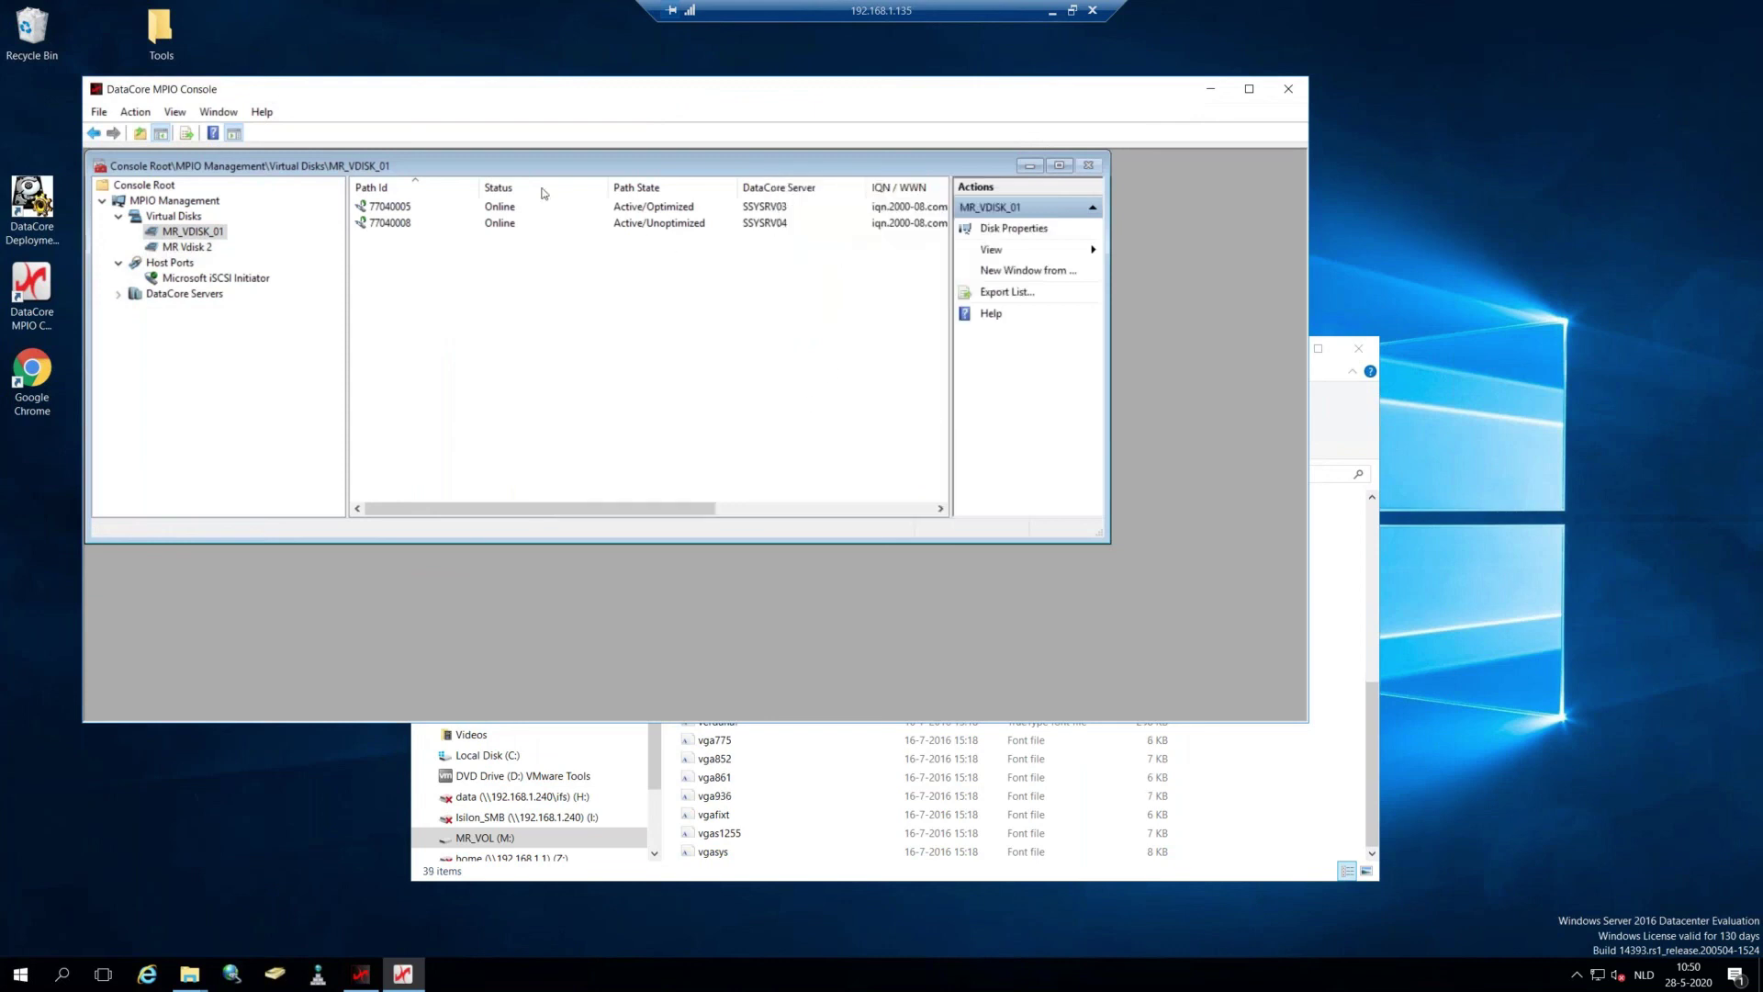
left_click(508, 213)
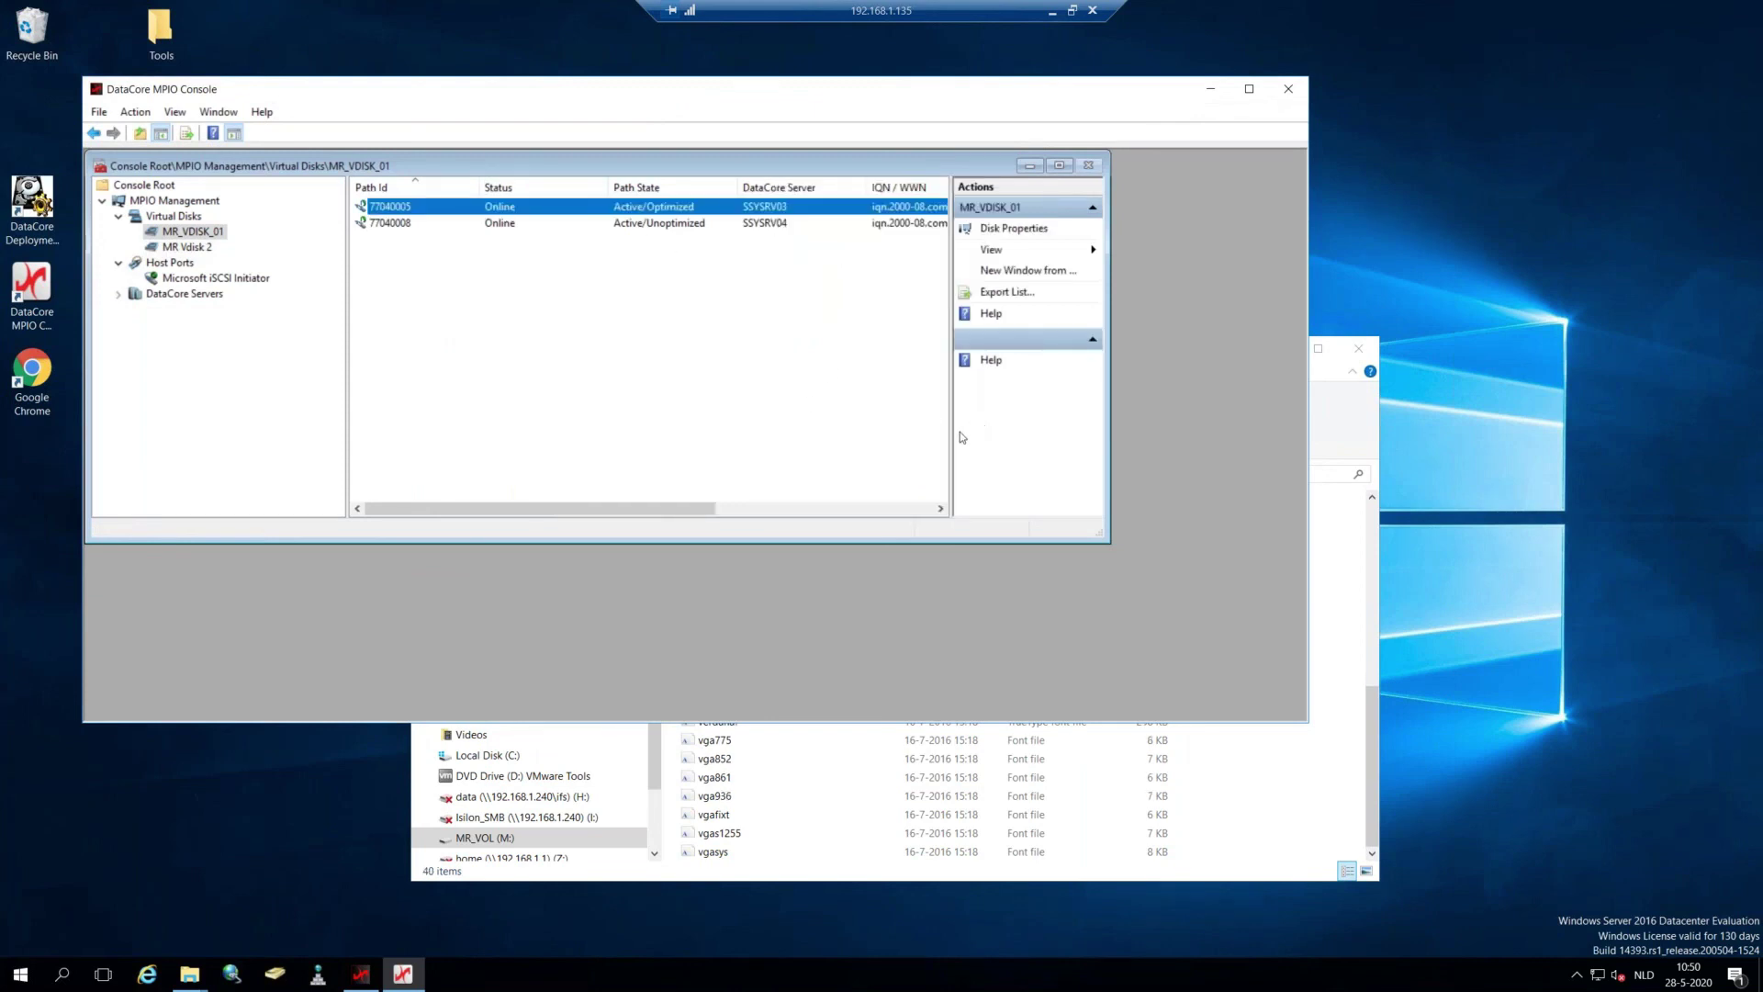
left_click(396, 223)
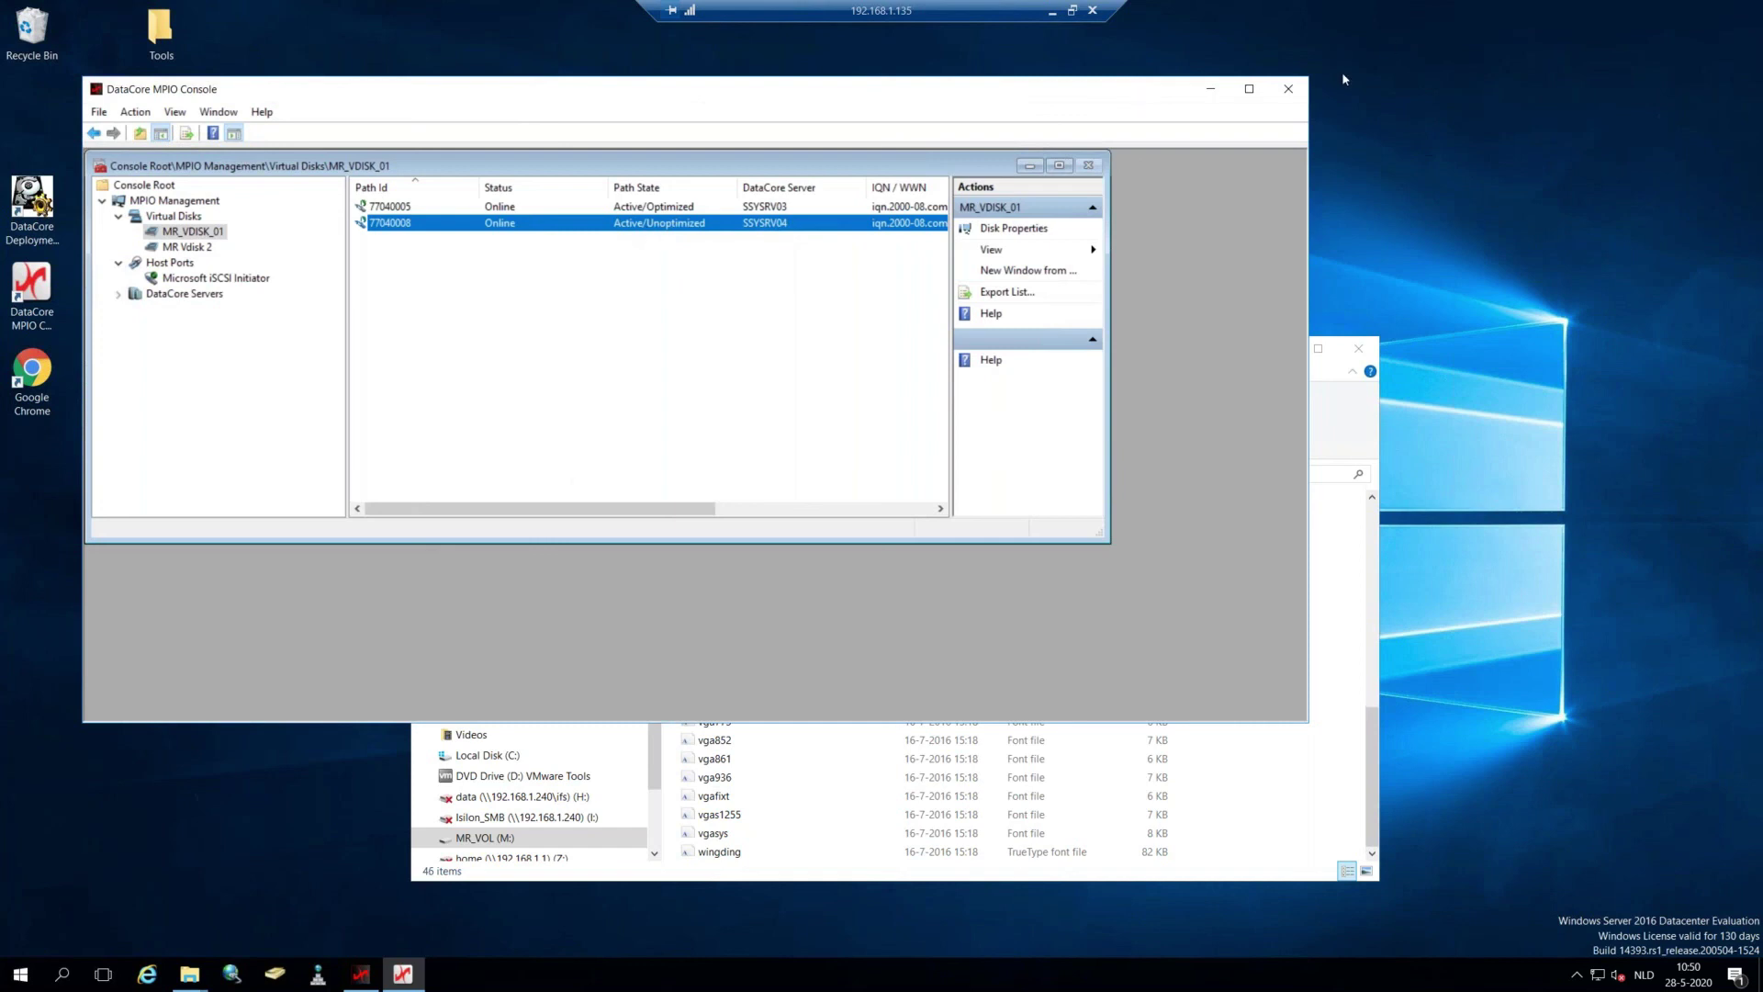
Close and relaunch the DataCore MPIO Console to reload the MR_VDISK_01 path list, and examine the status of both paths.
left_click(1287, 89)
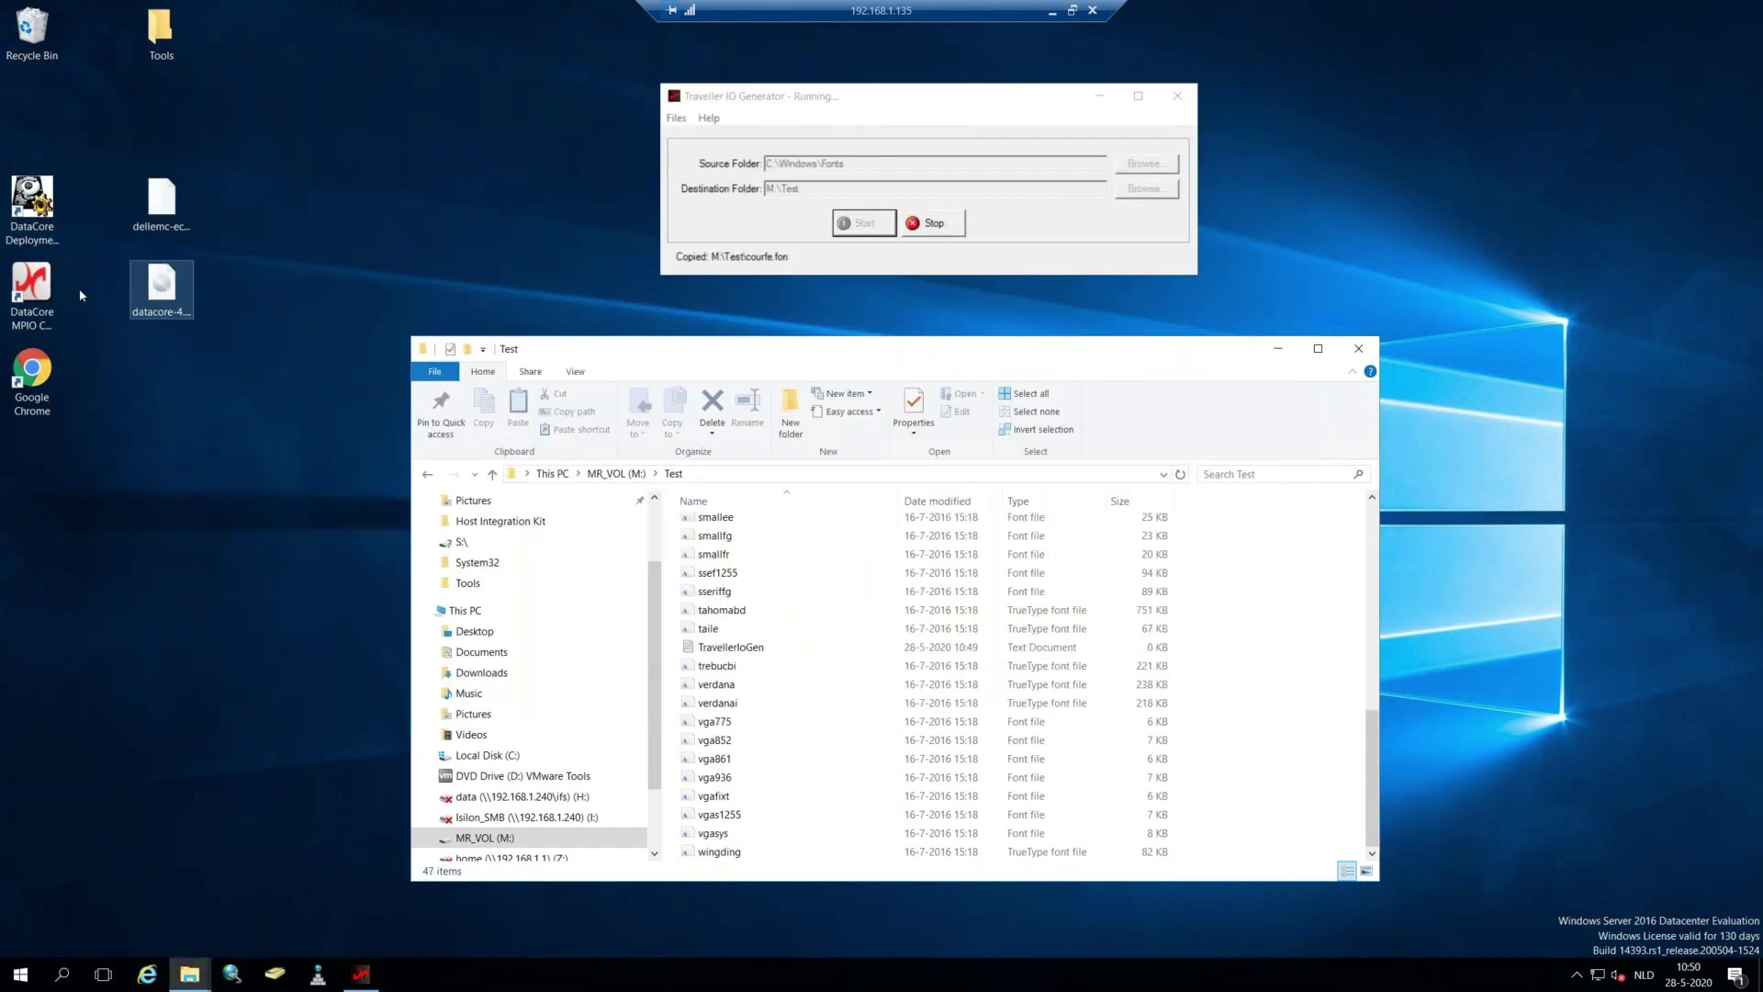
double_click(31, 290)
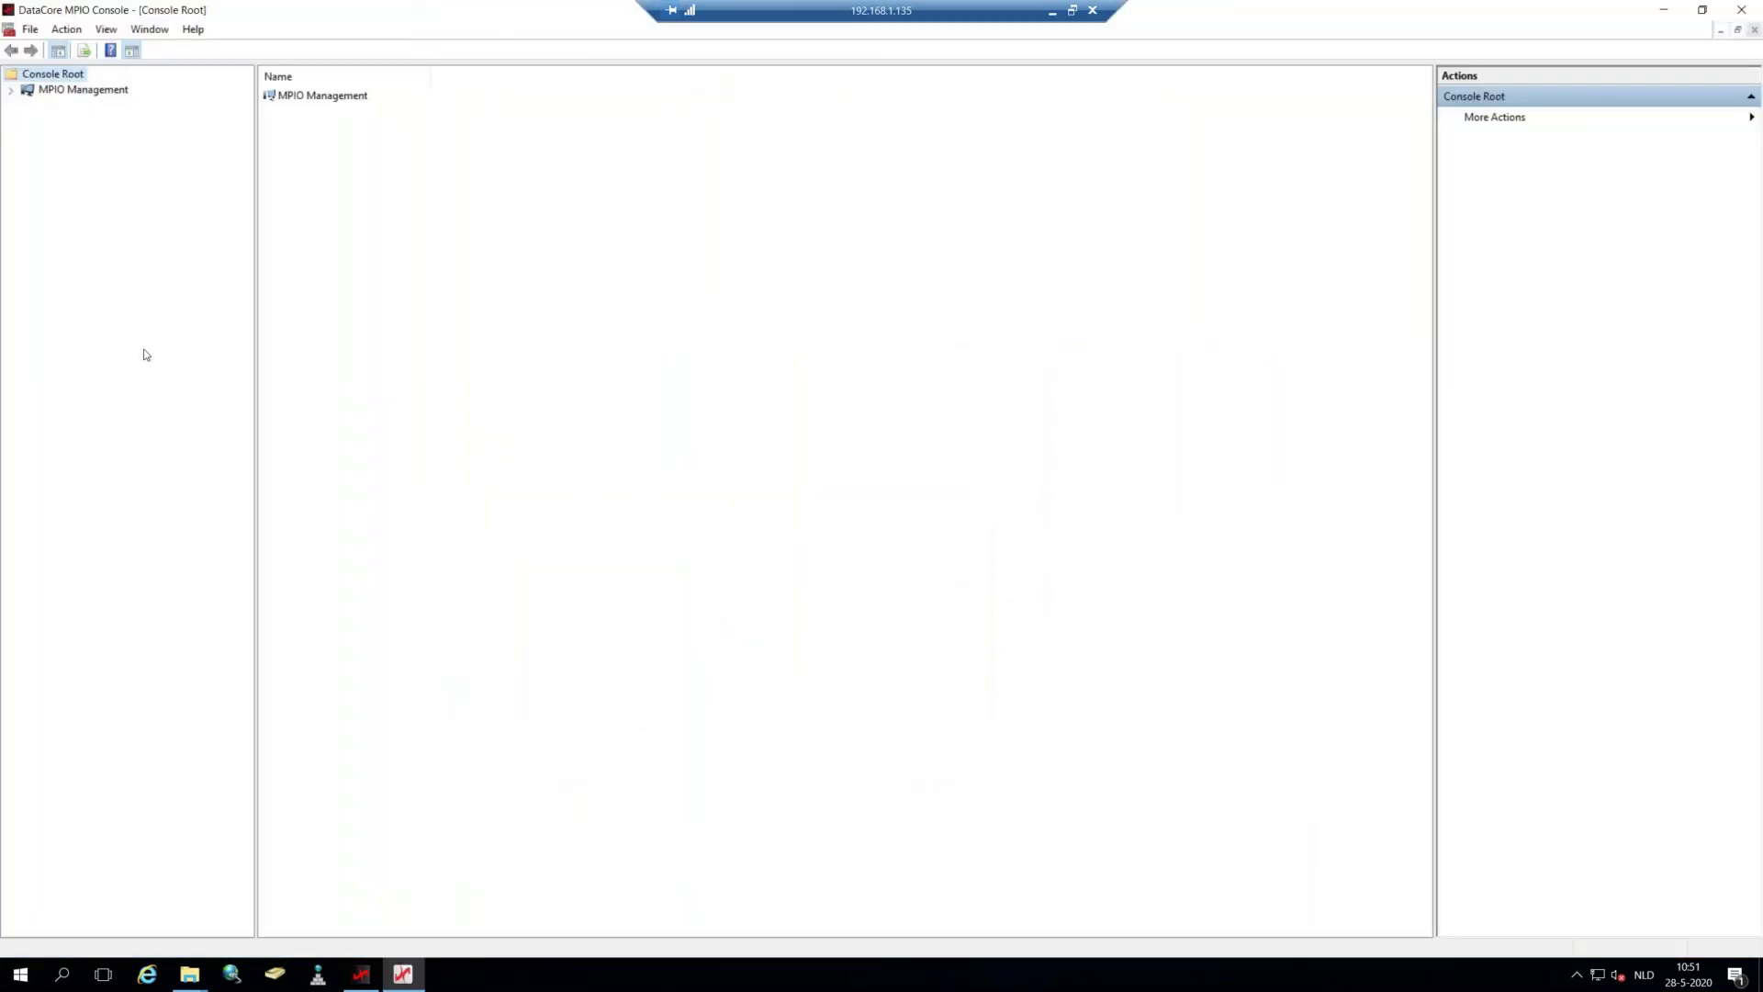
left_click(11, 90)
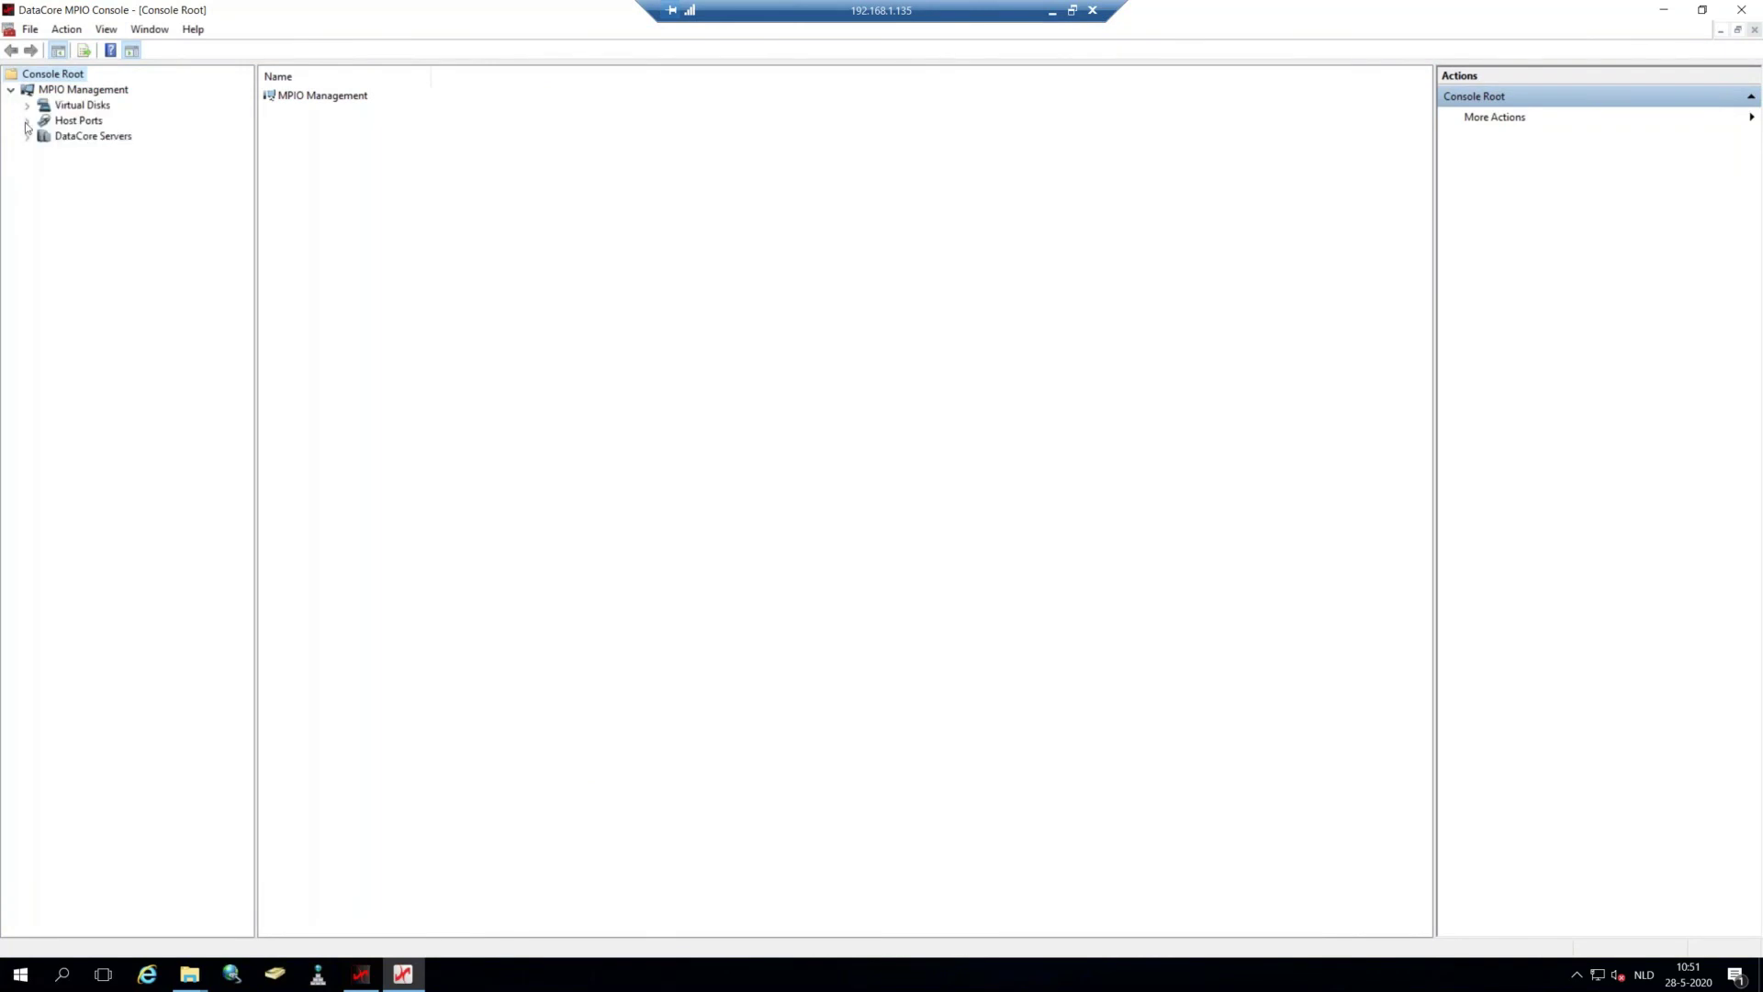
left_click(28, 106)
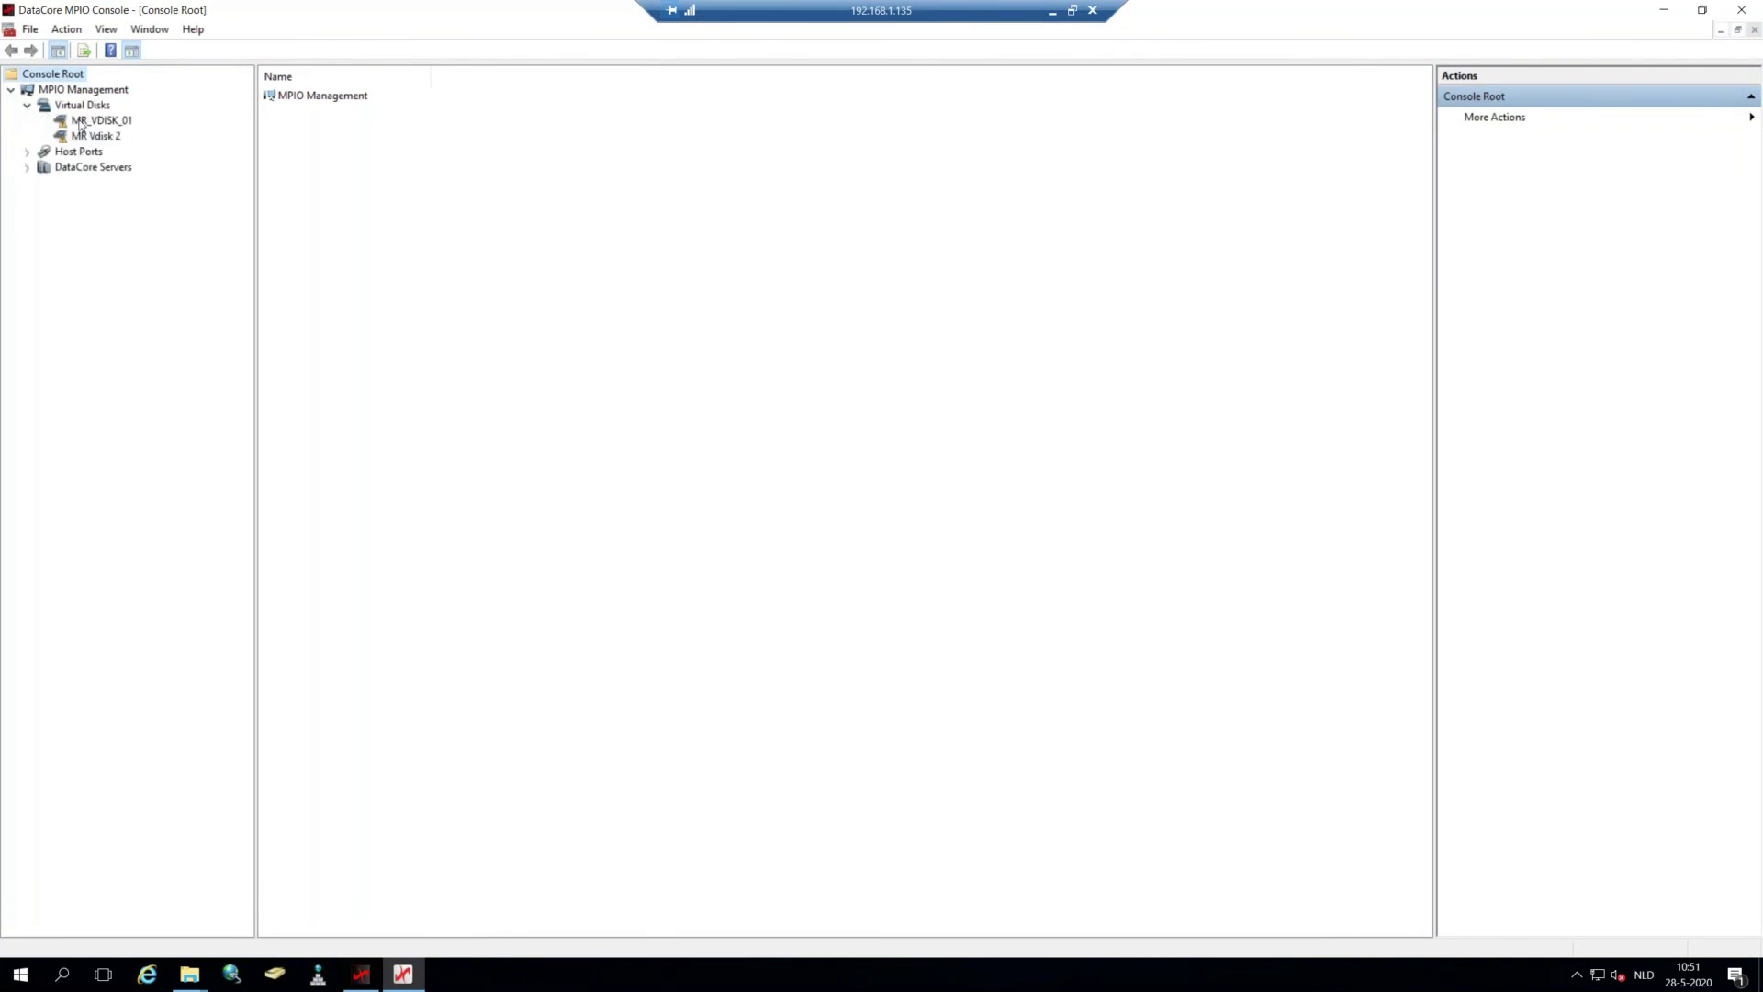
left_click(80, 123)
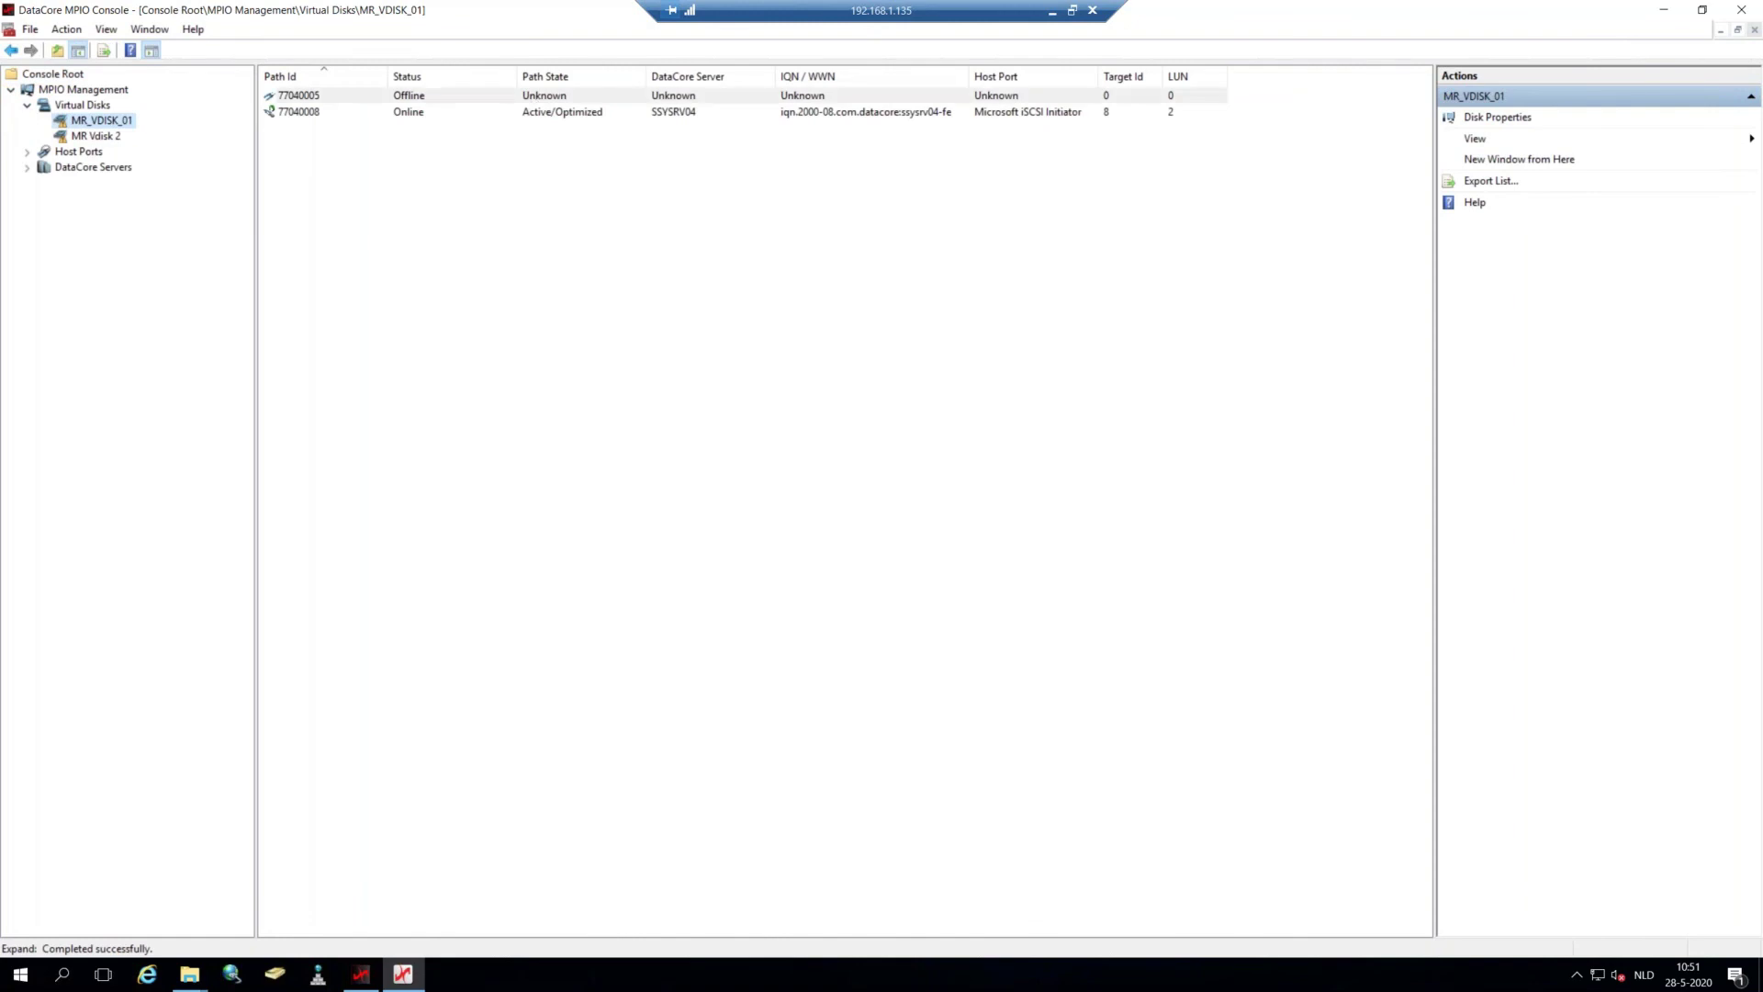
left_click(489, 100)
left_click(464, 111)
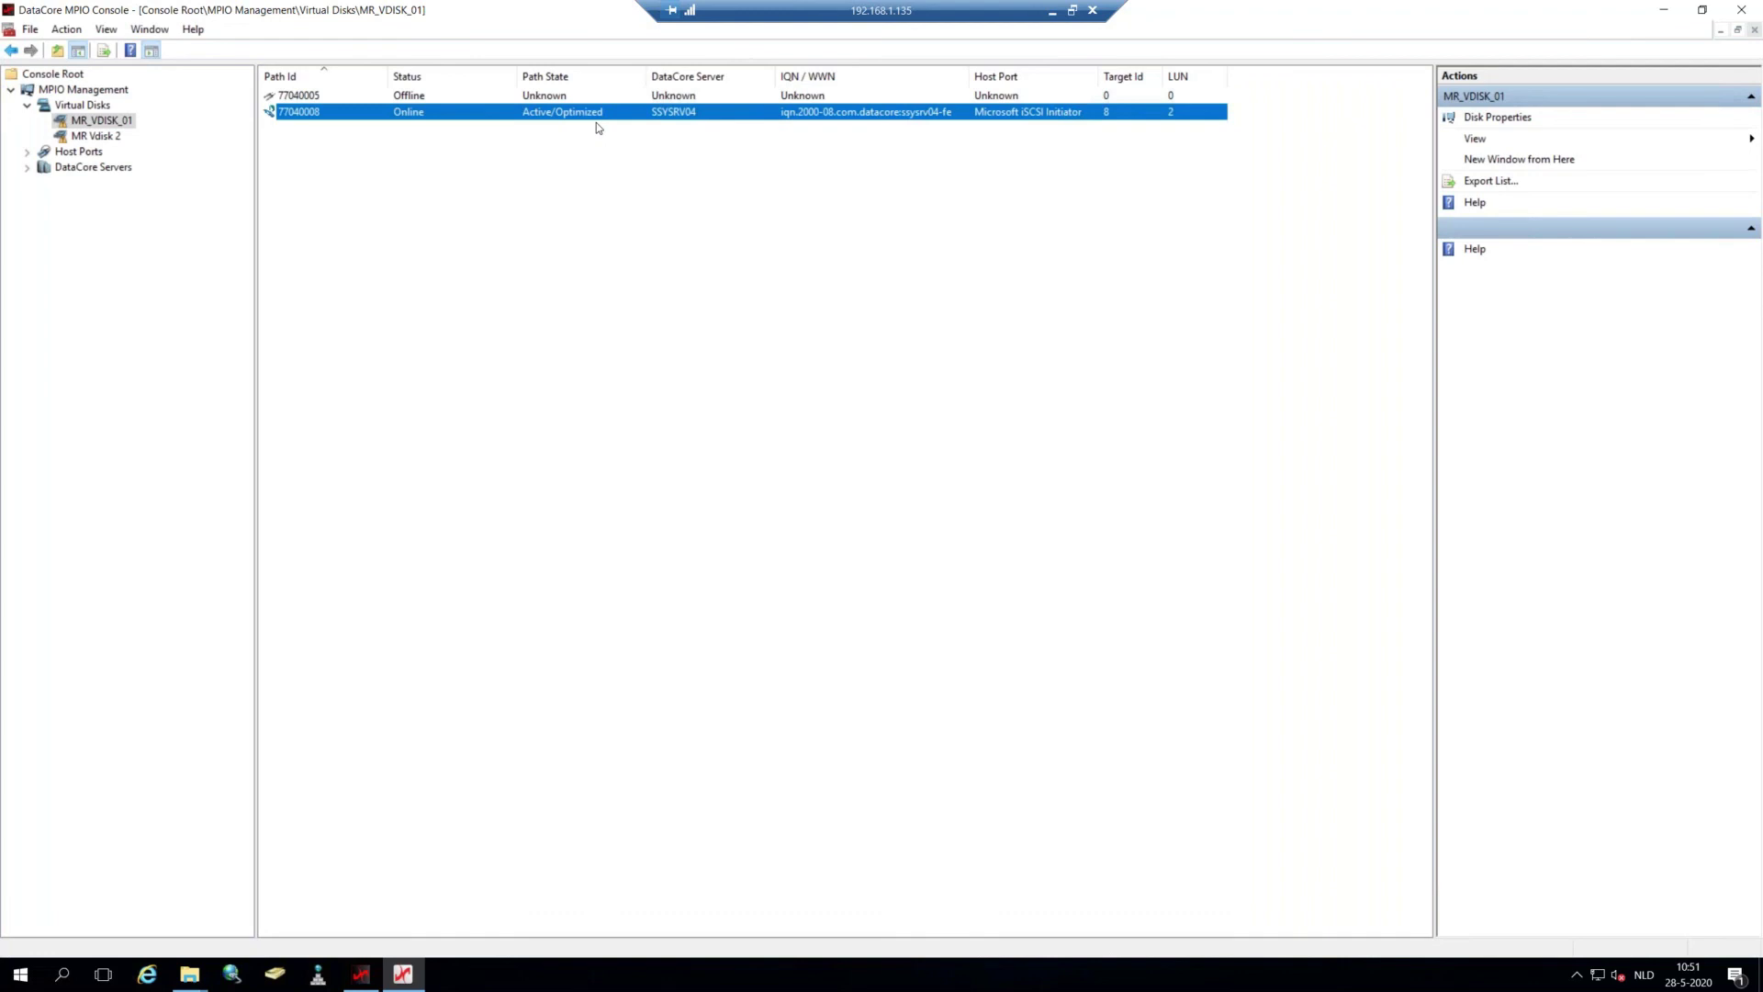
Bring the Traveller IO Generator window in front of the MPIO Console to check the ongoing file copy.
key("alt+Tab")
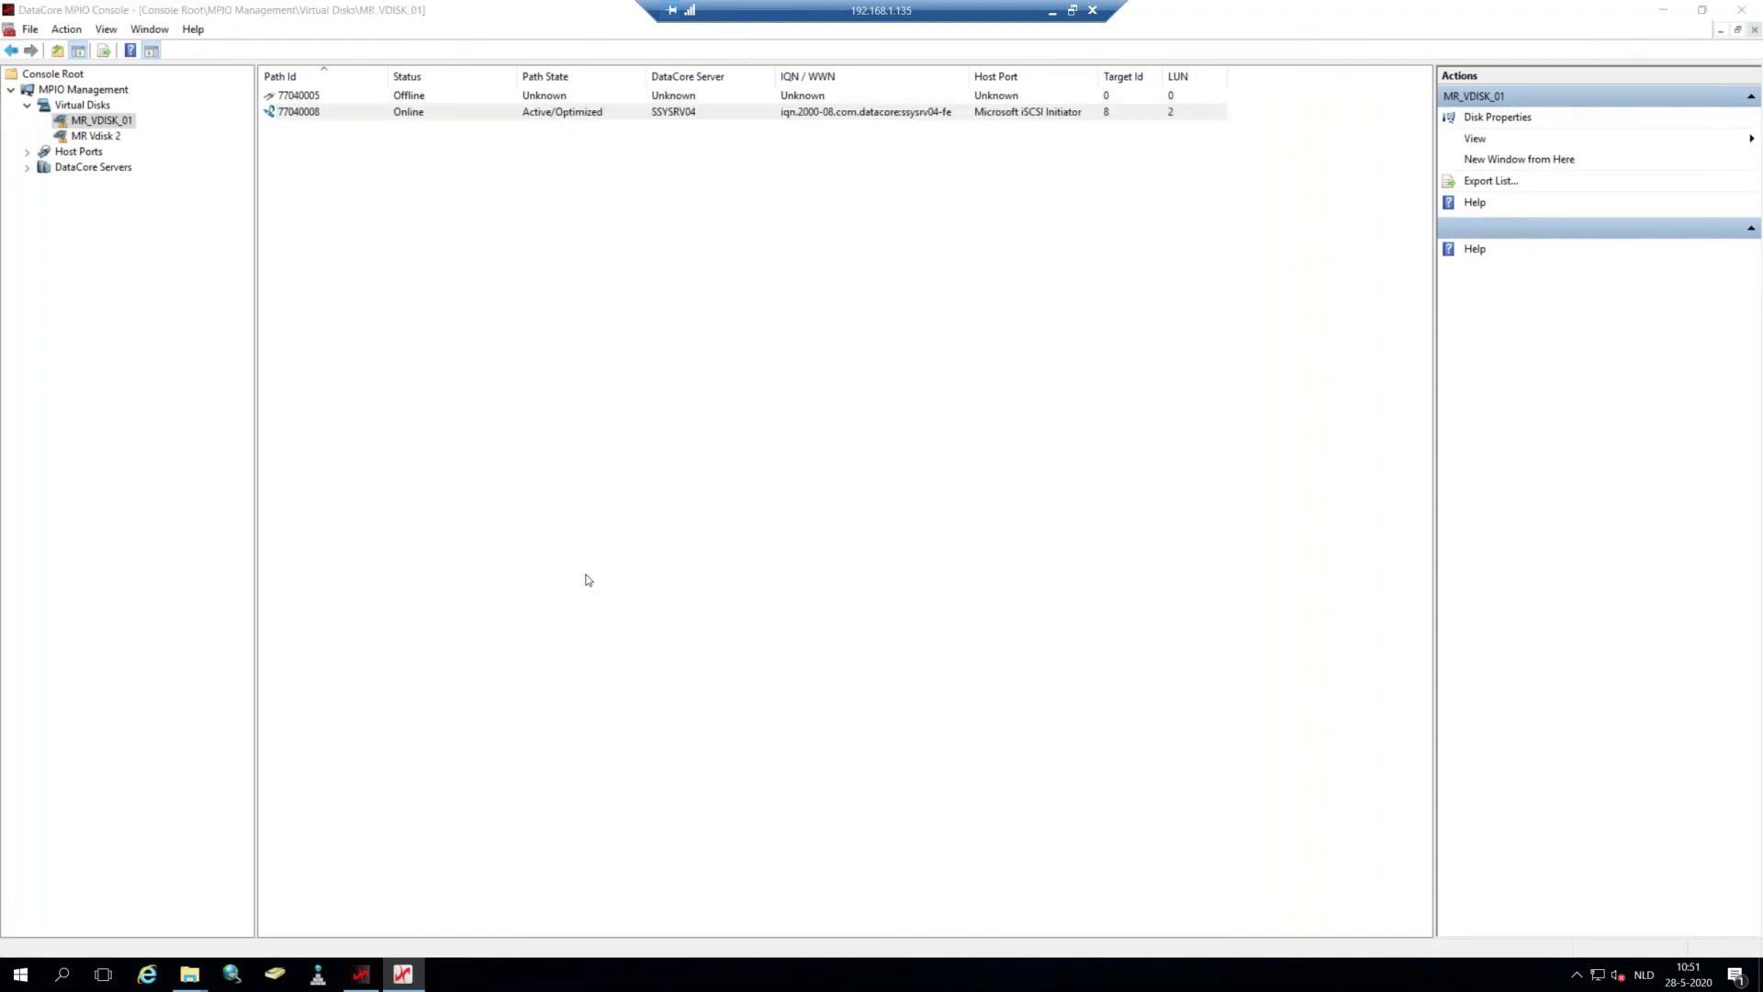
key("alt+Tab")
key("alt+Tab")
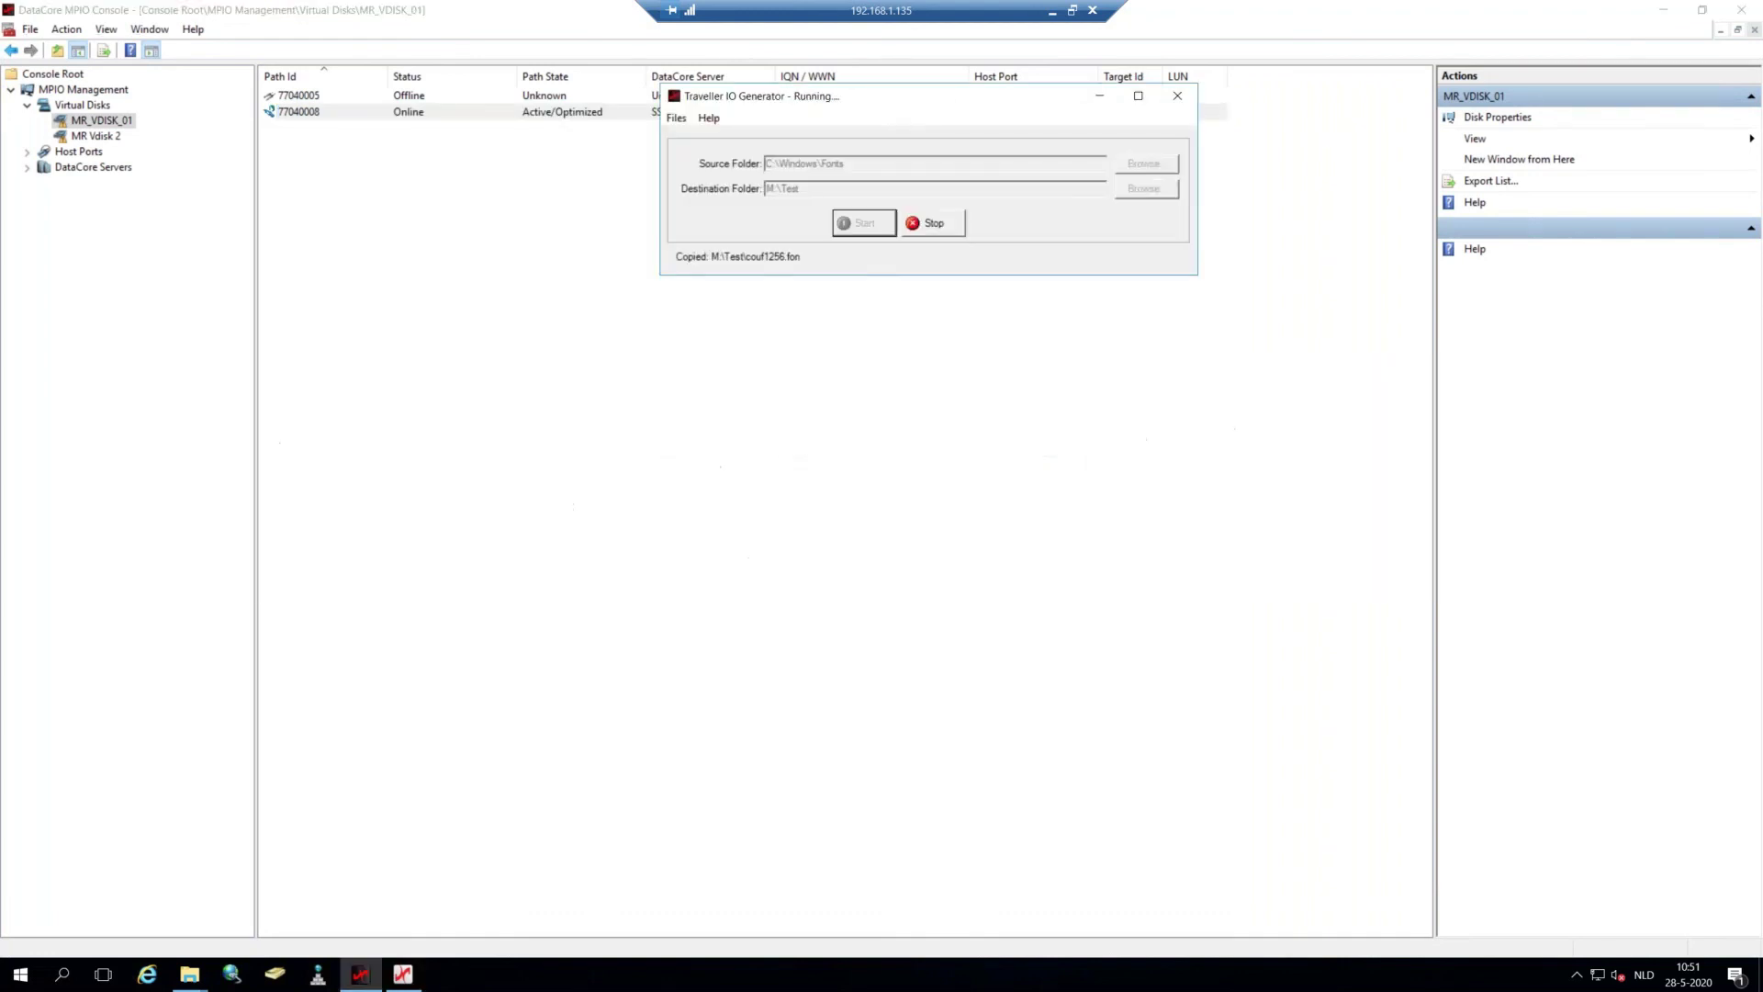
In the 192.168.1.216 remote session, start DataCore server SSYSRV03 and open the details of virtual disk MR_VDISK_01.
left_click(1053, 11)
mouse_move(786, 973)
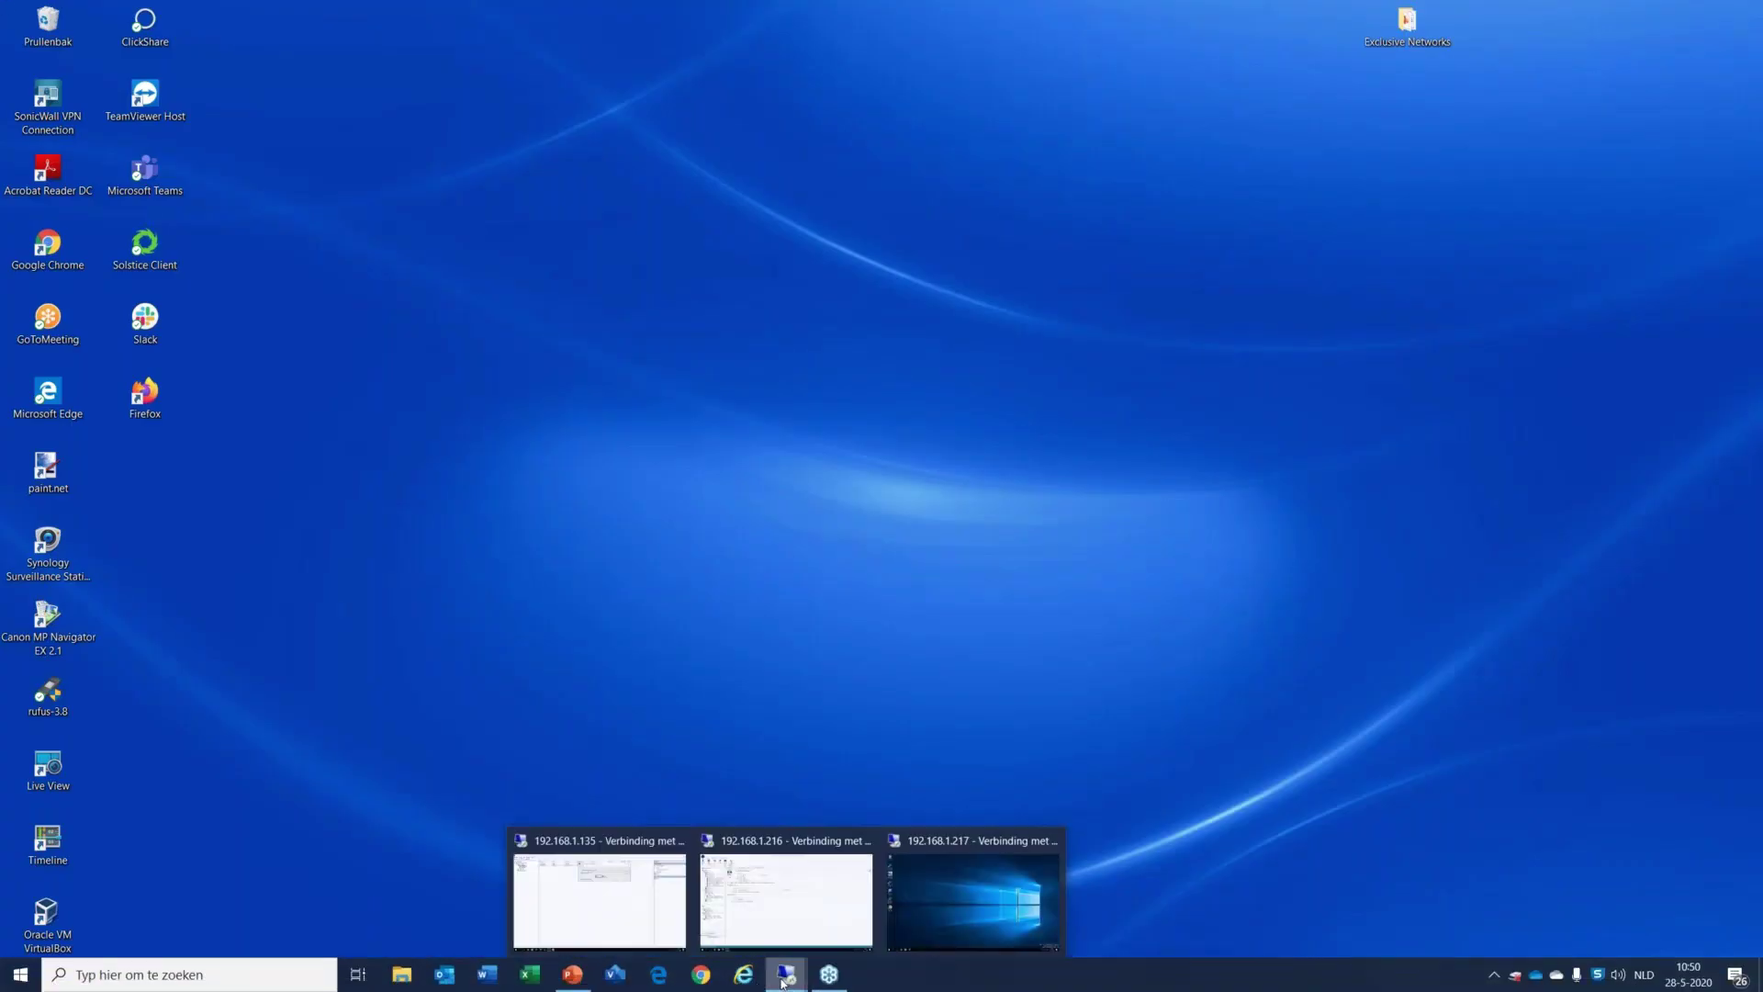
left_click(766, 868)
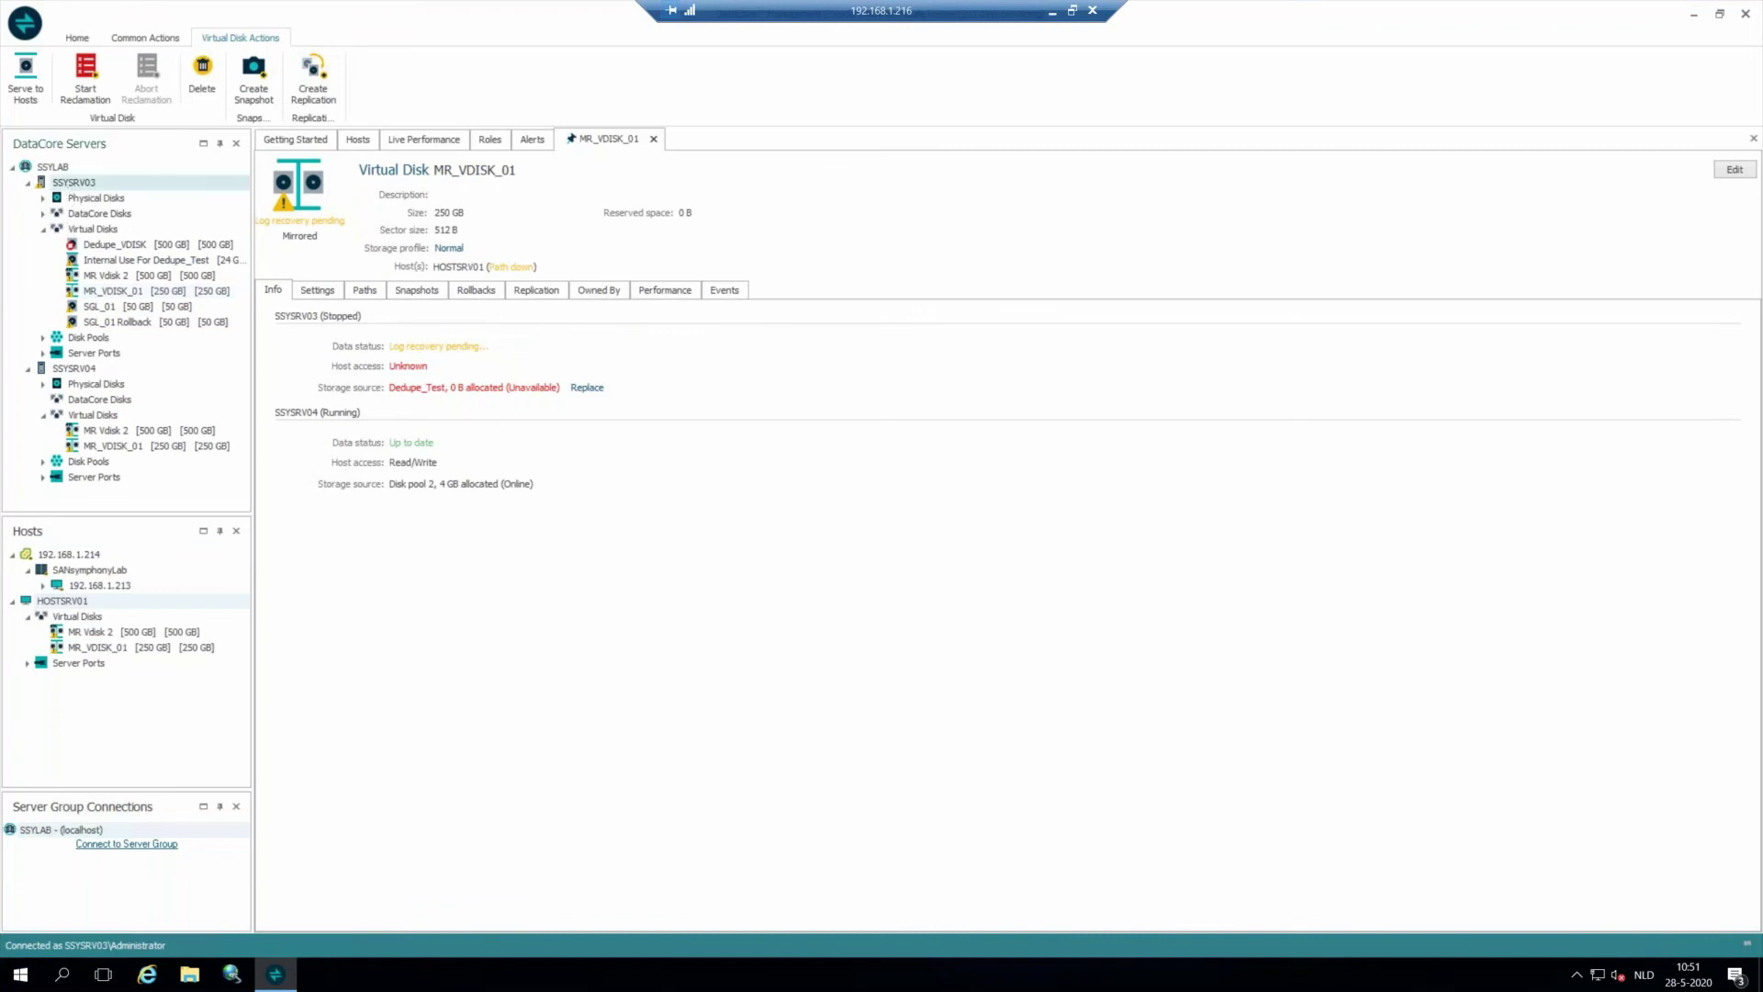
right_click(72, 183)
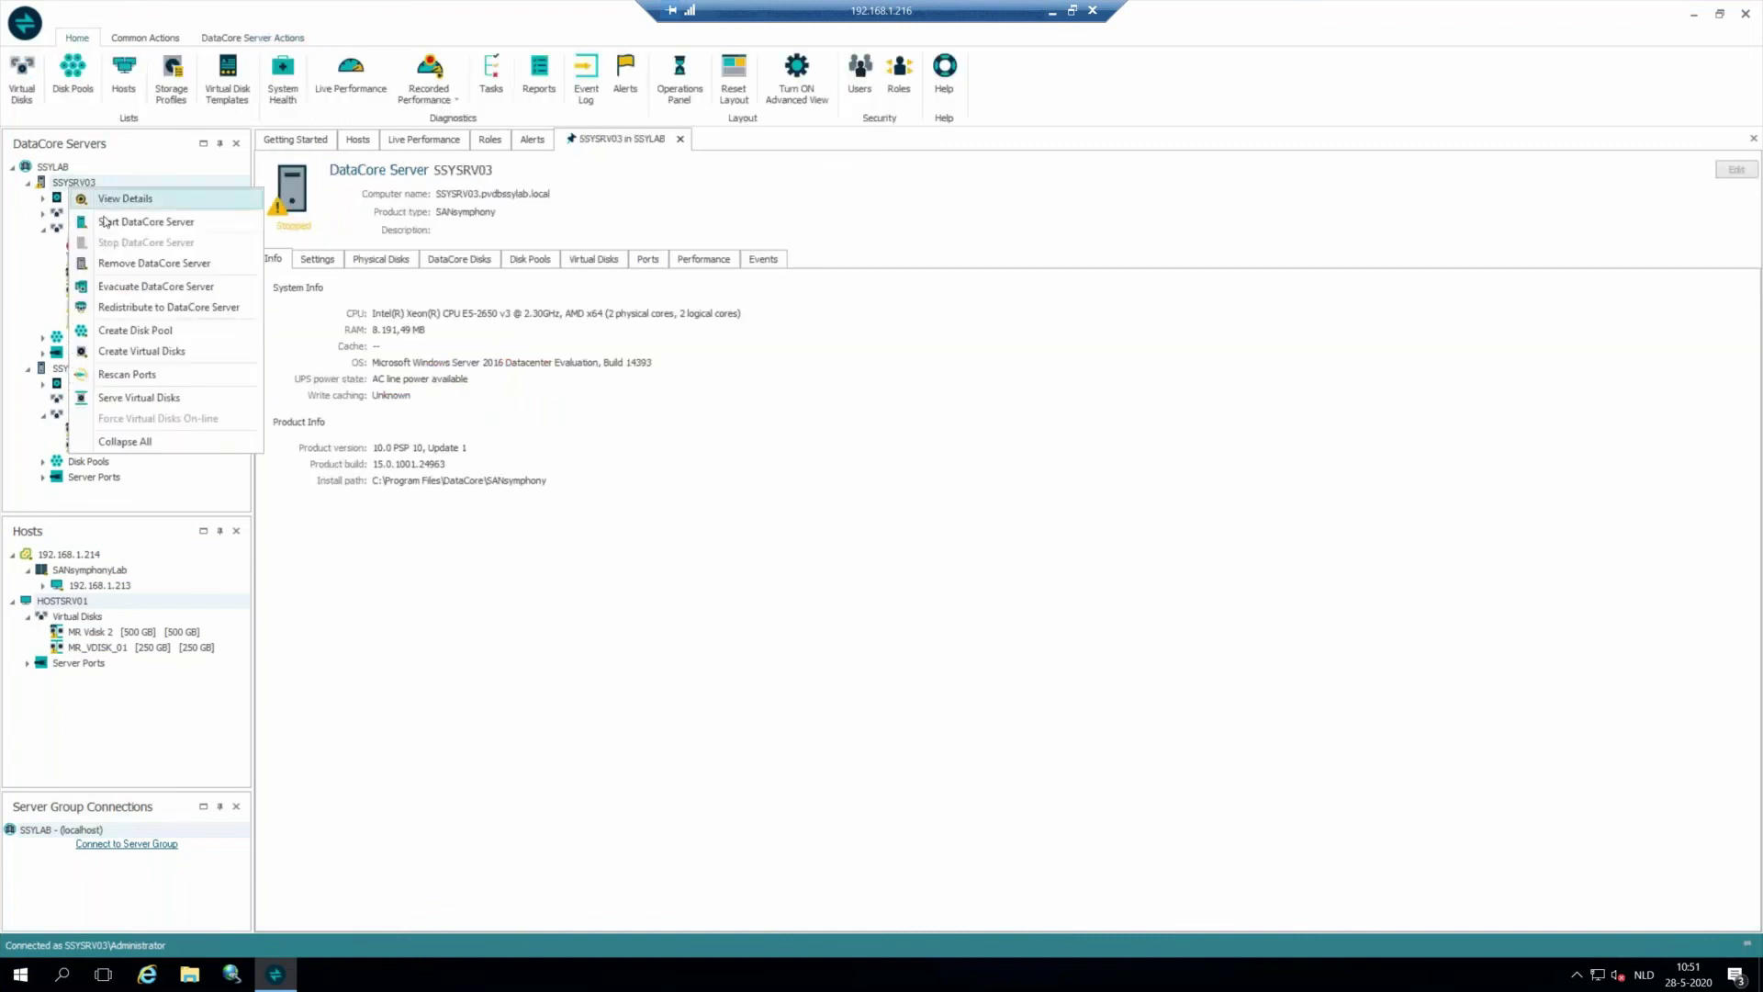
left_click(108, 223)
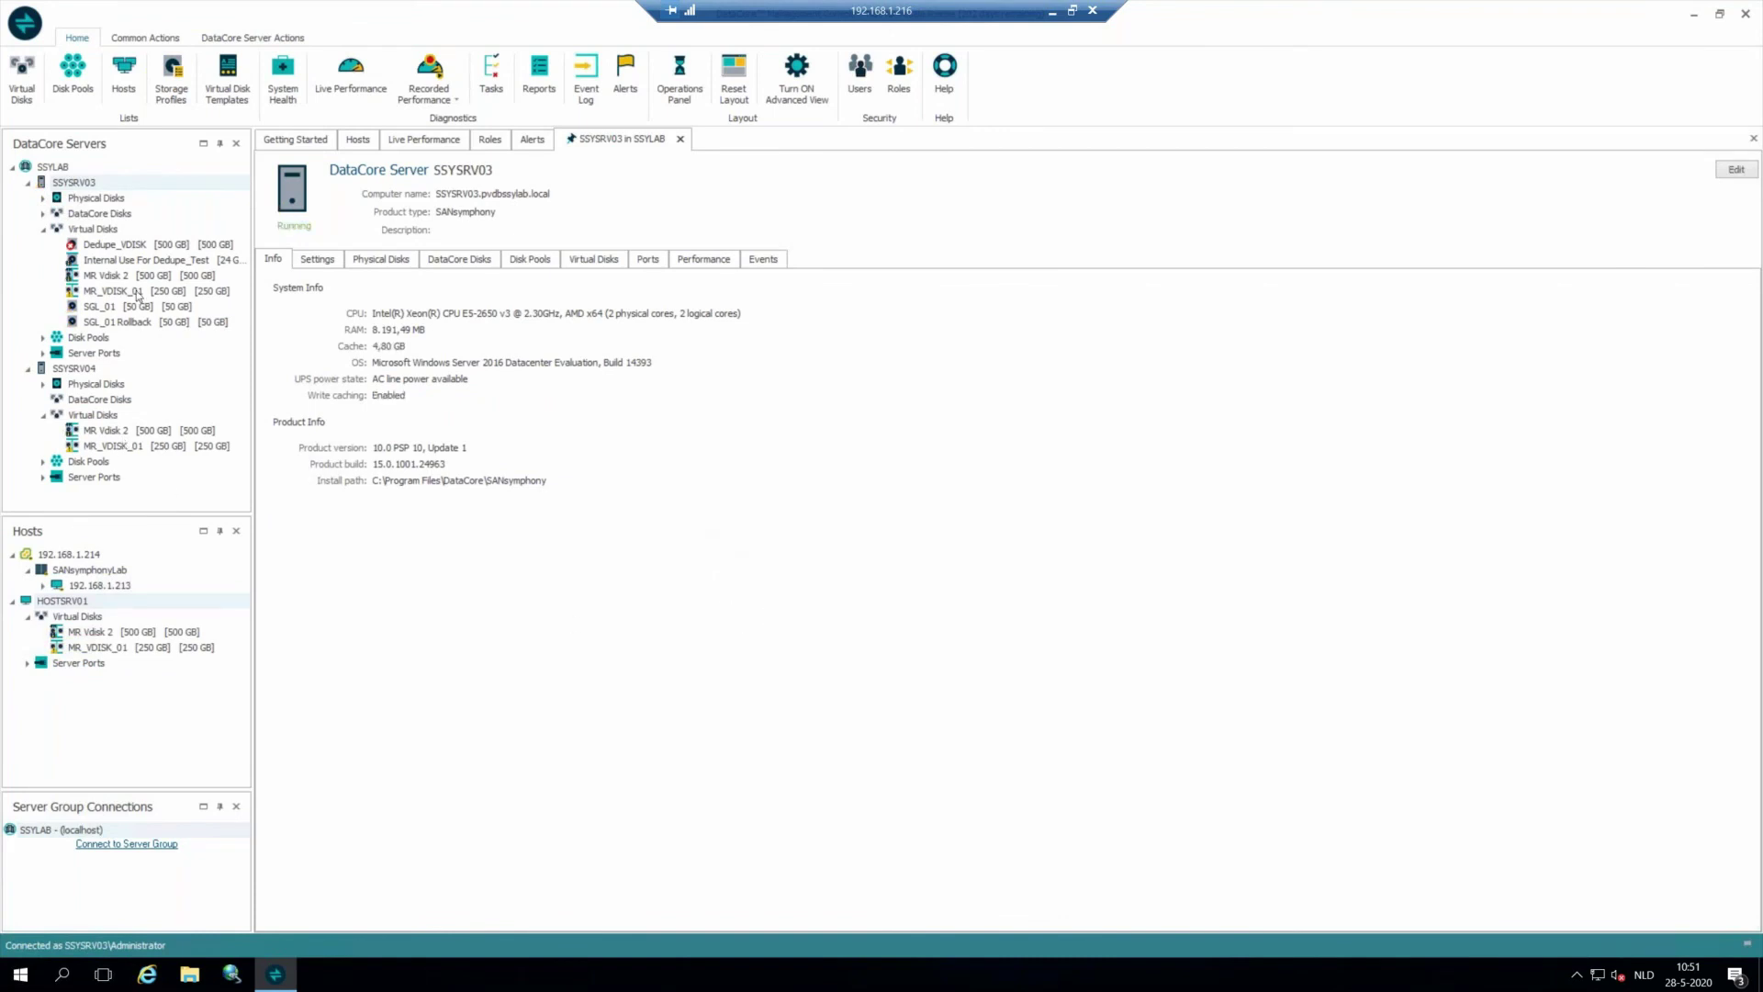
left_click(136, 291)
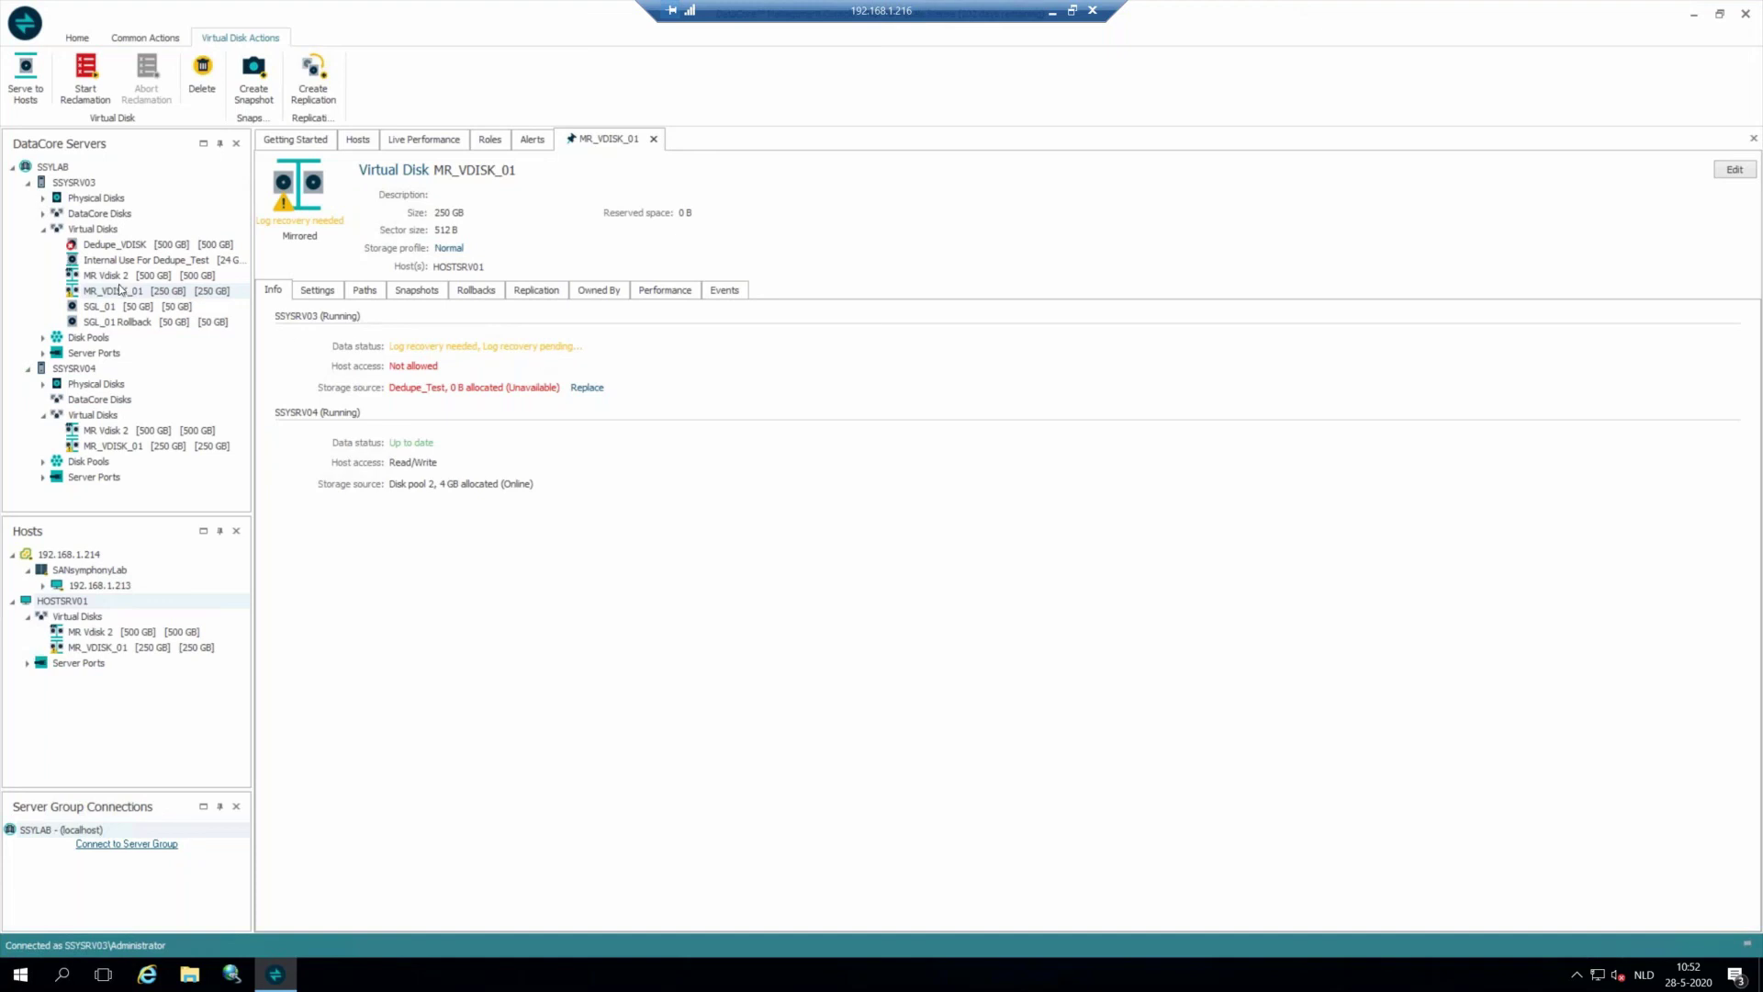
left_click(108, 447)
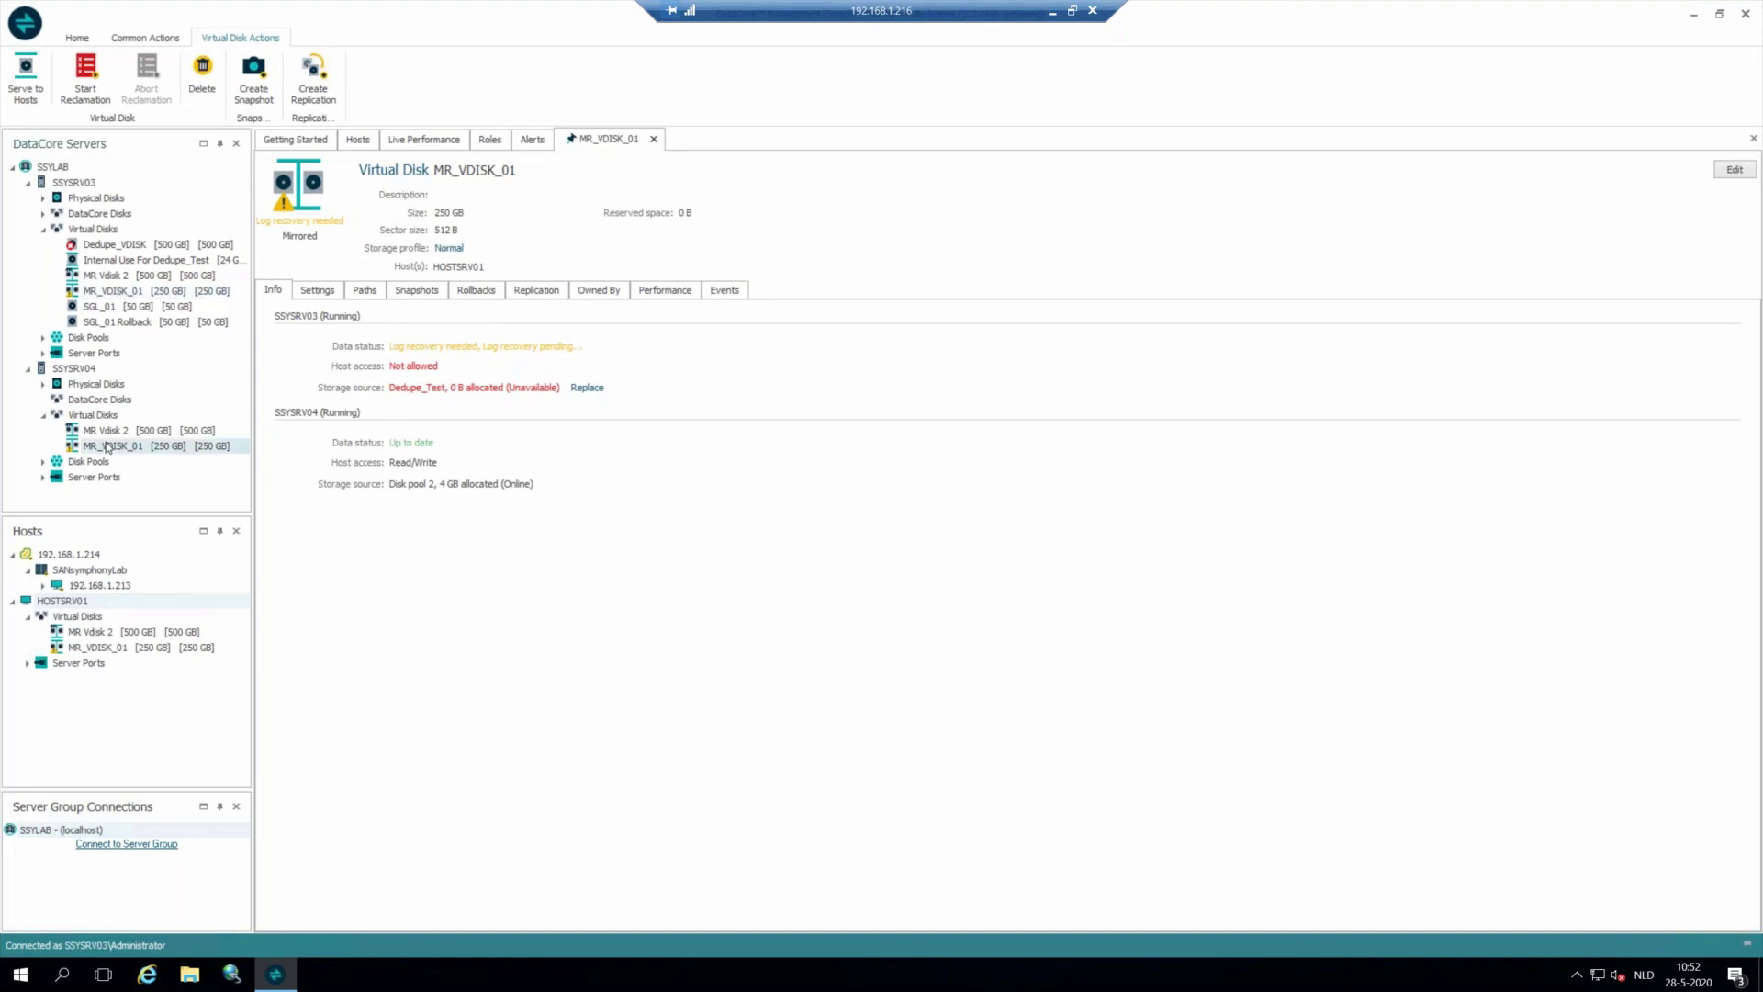
Return to the 192.168.1.135 remote session, minimize the MPIO Console and check the copy progress and file list in M:\Test.
left_click(1049, 16)
mouse_move(783, 982)
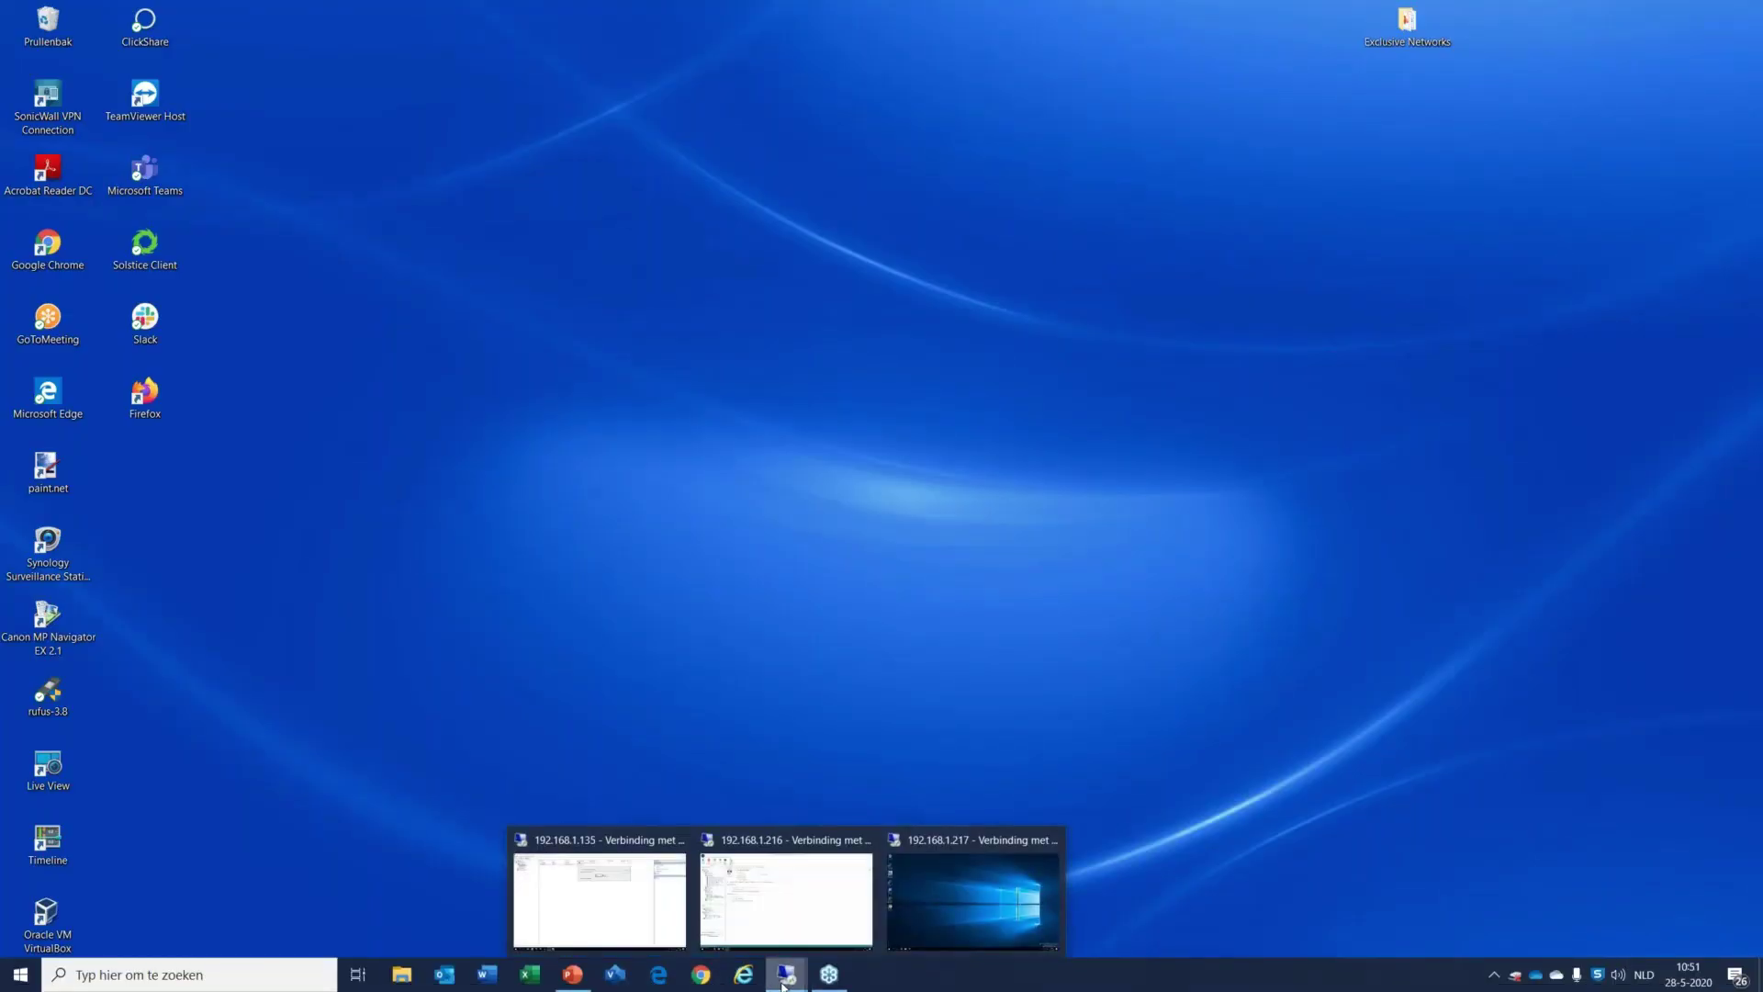
left_click(640, 935)
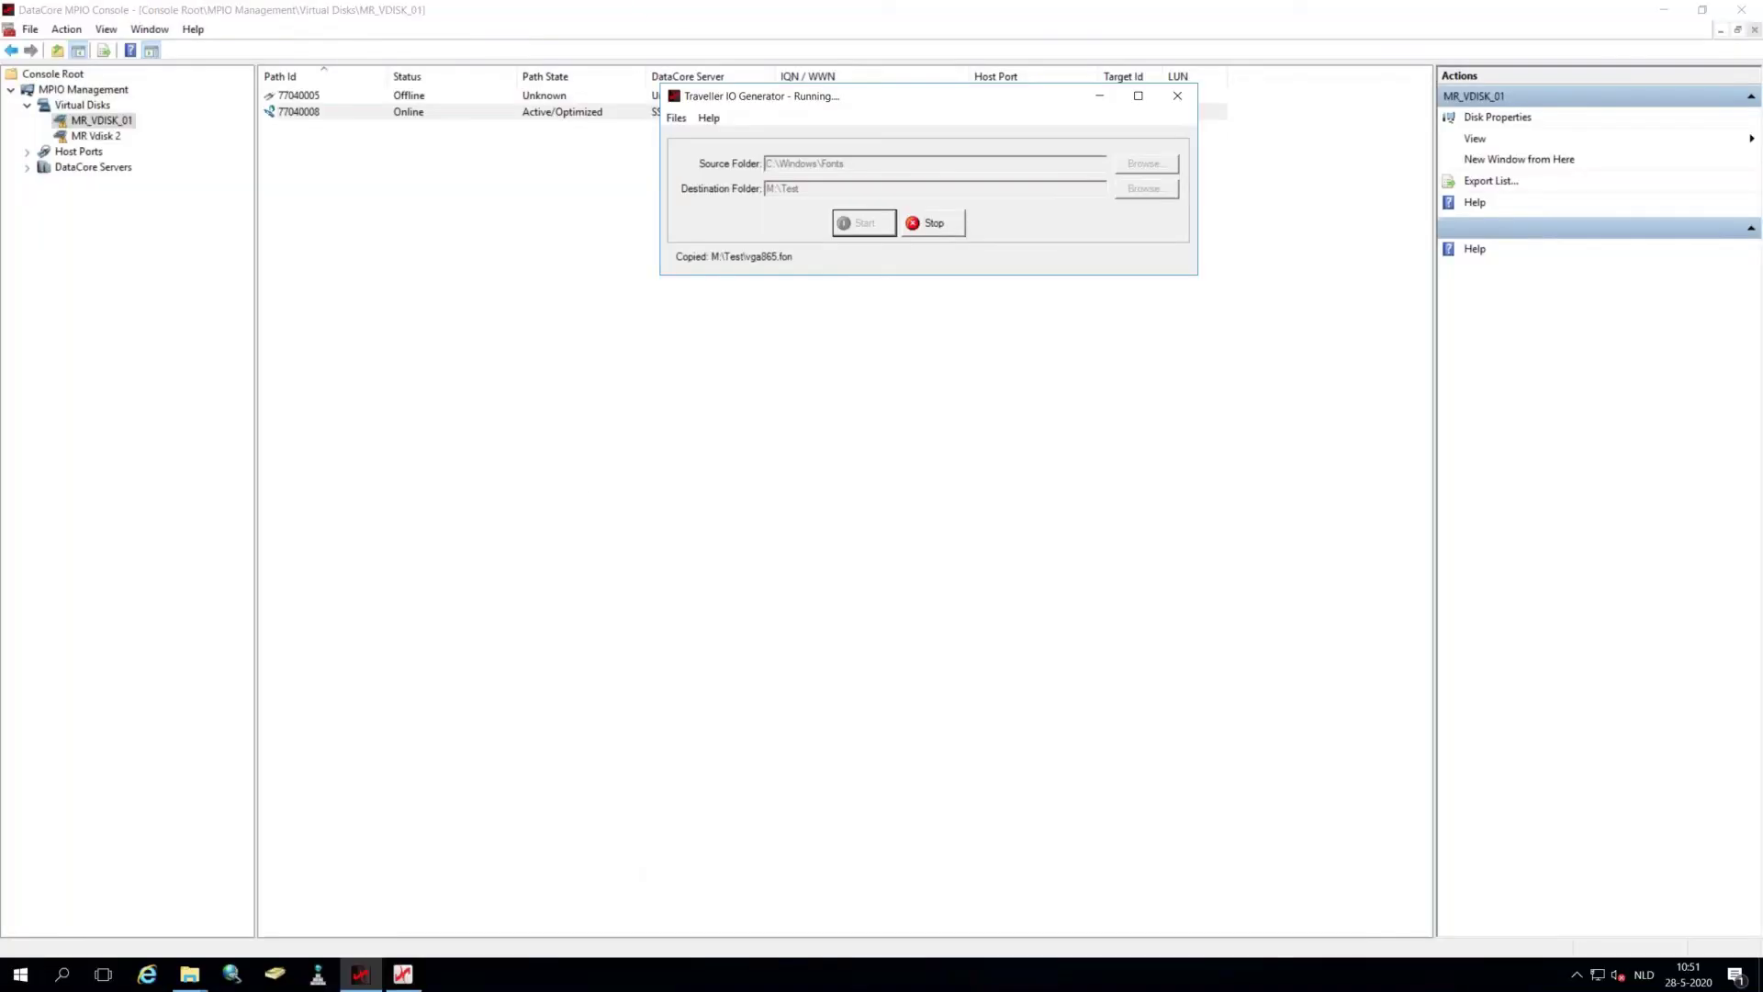
left_click(1658, 15)
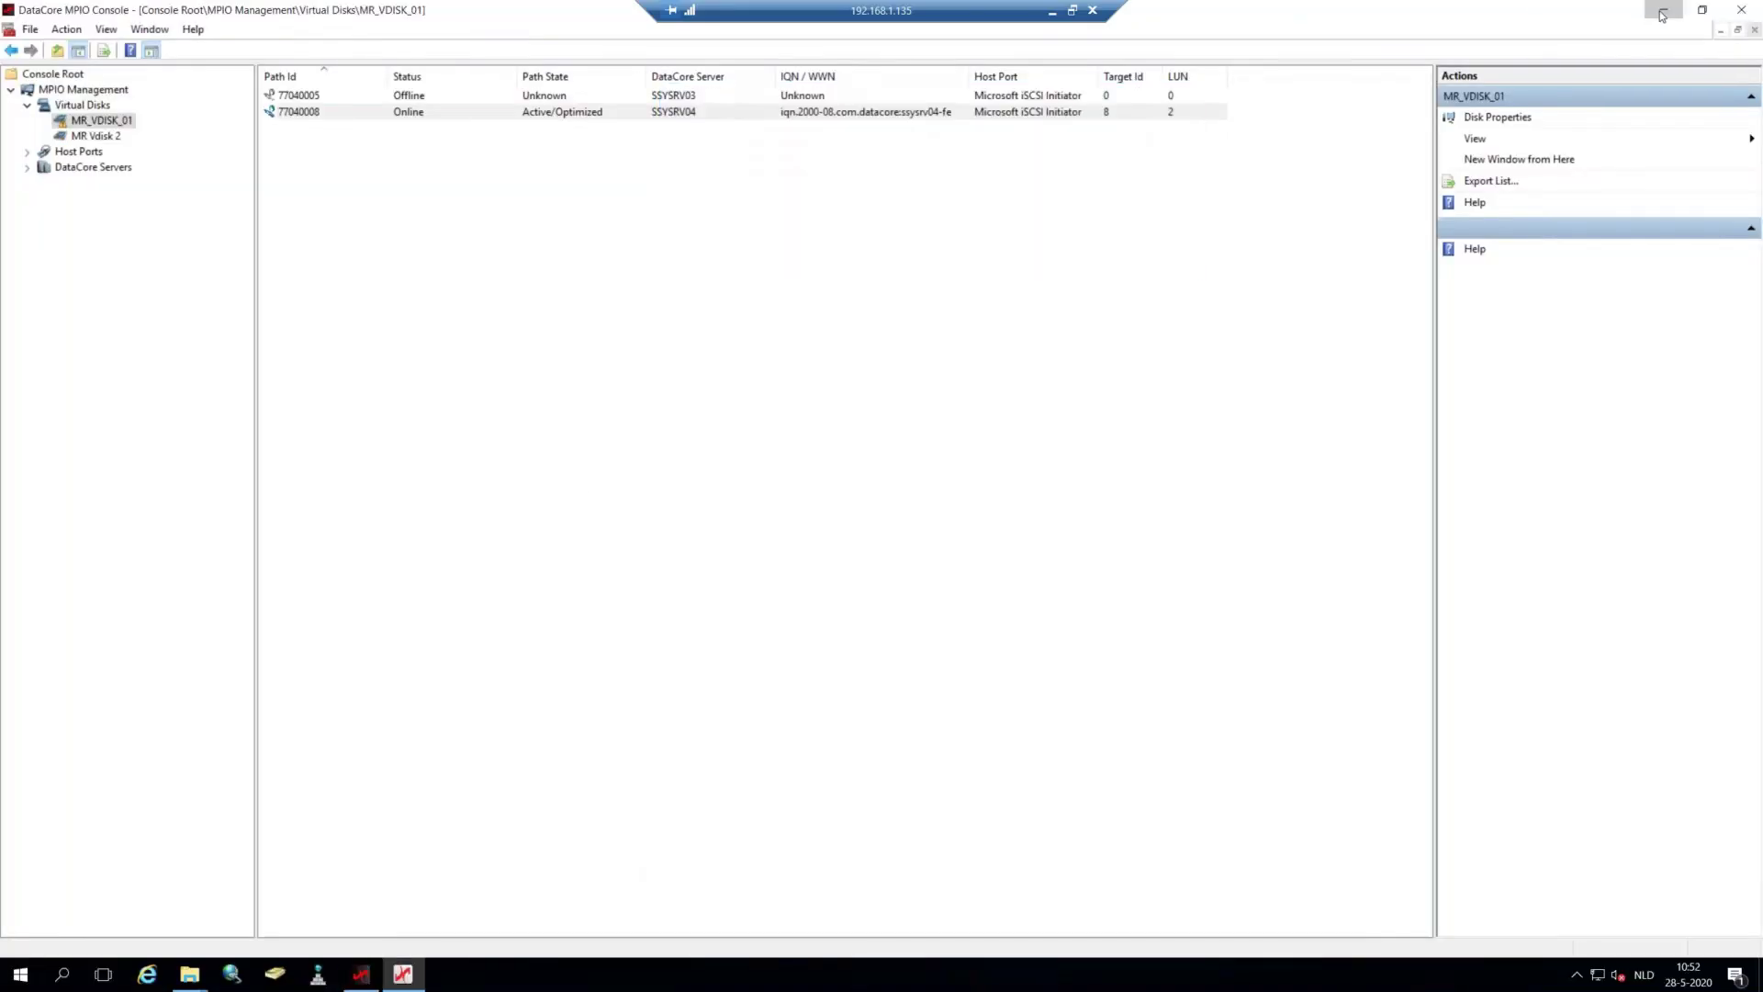
left_click(1051, 371)
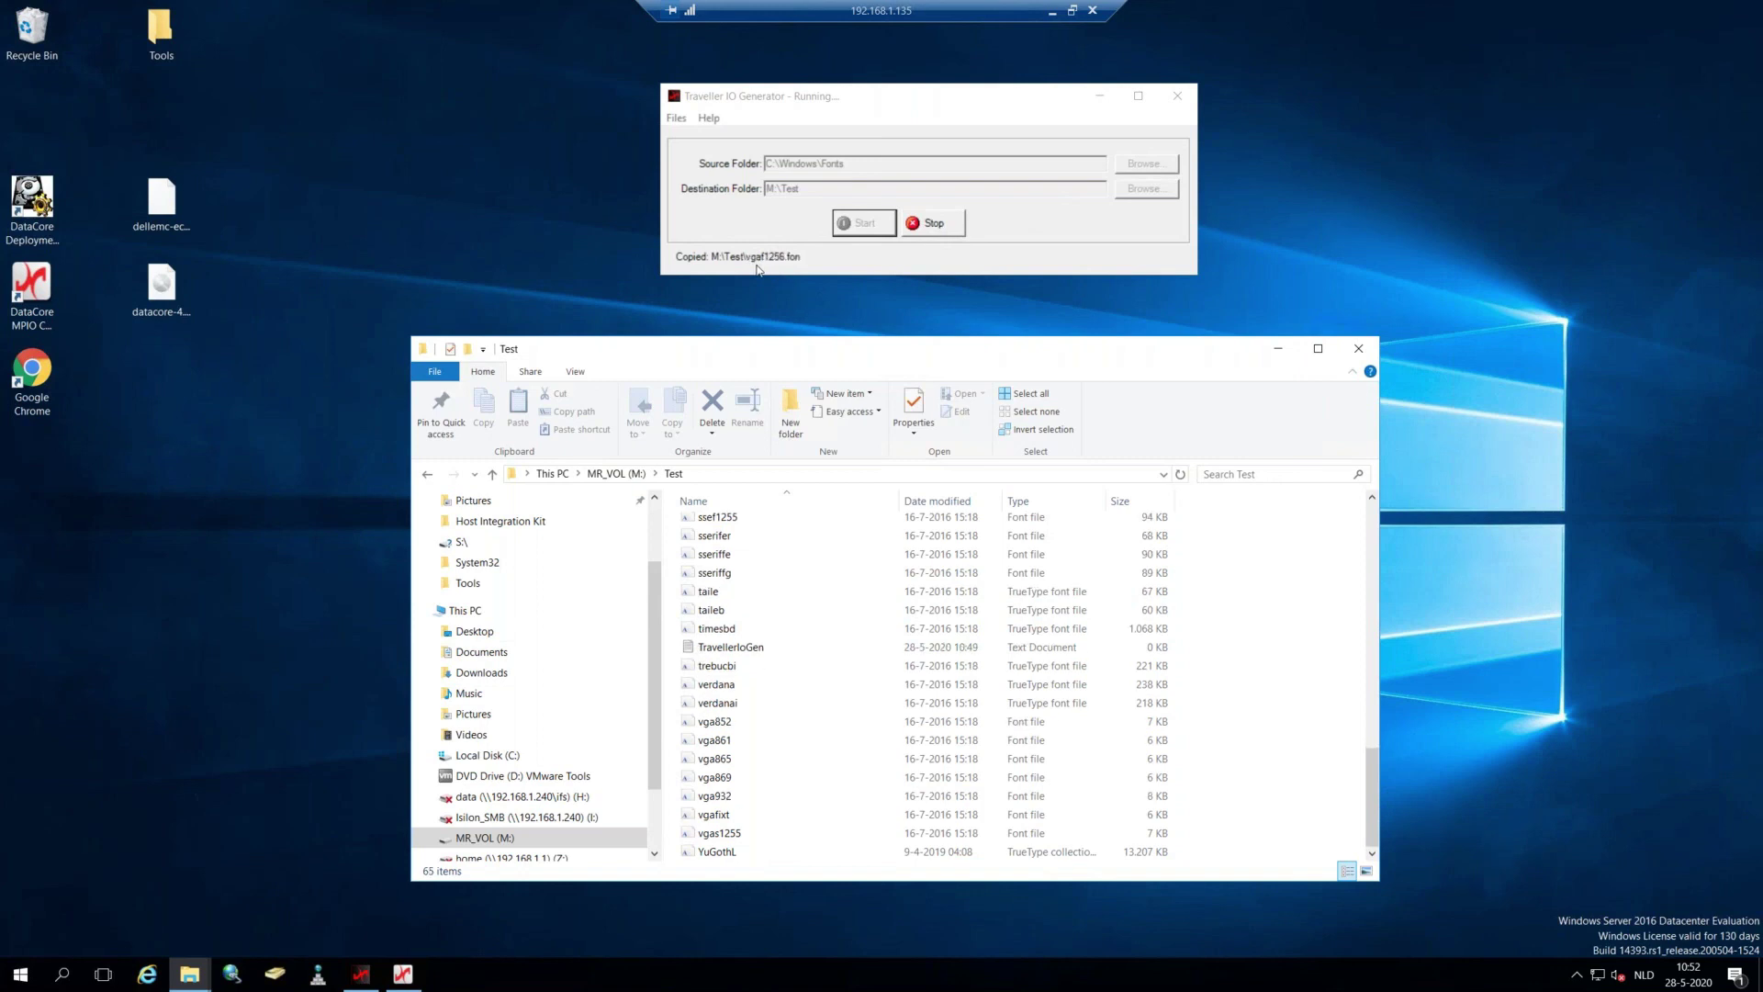
Check path 77040005 in the MPIO Console, restart the console and display the paths of MR_VDISK_01 again.
left_click(402, 973)
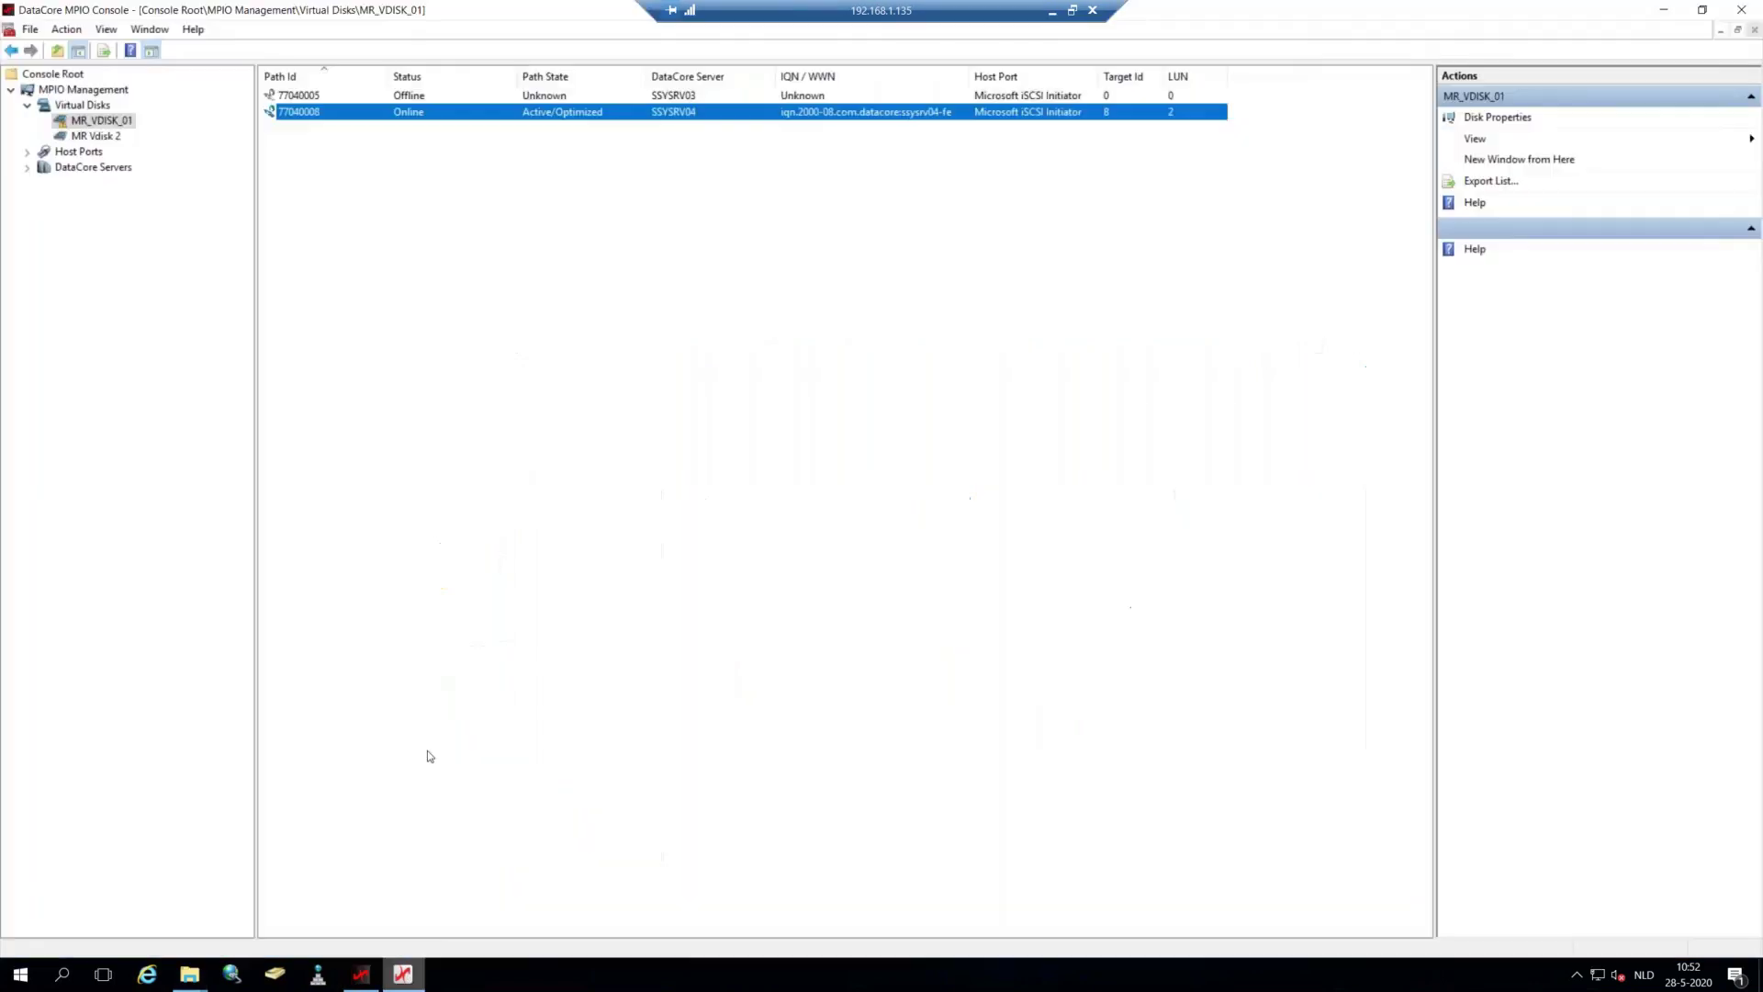
left_click(580, 95)
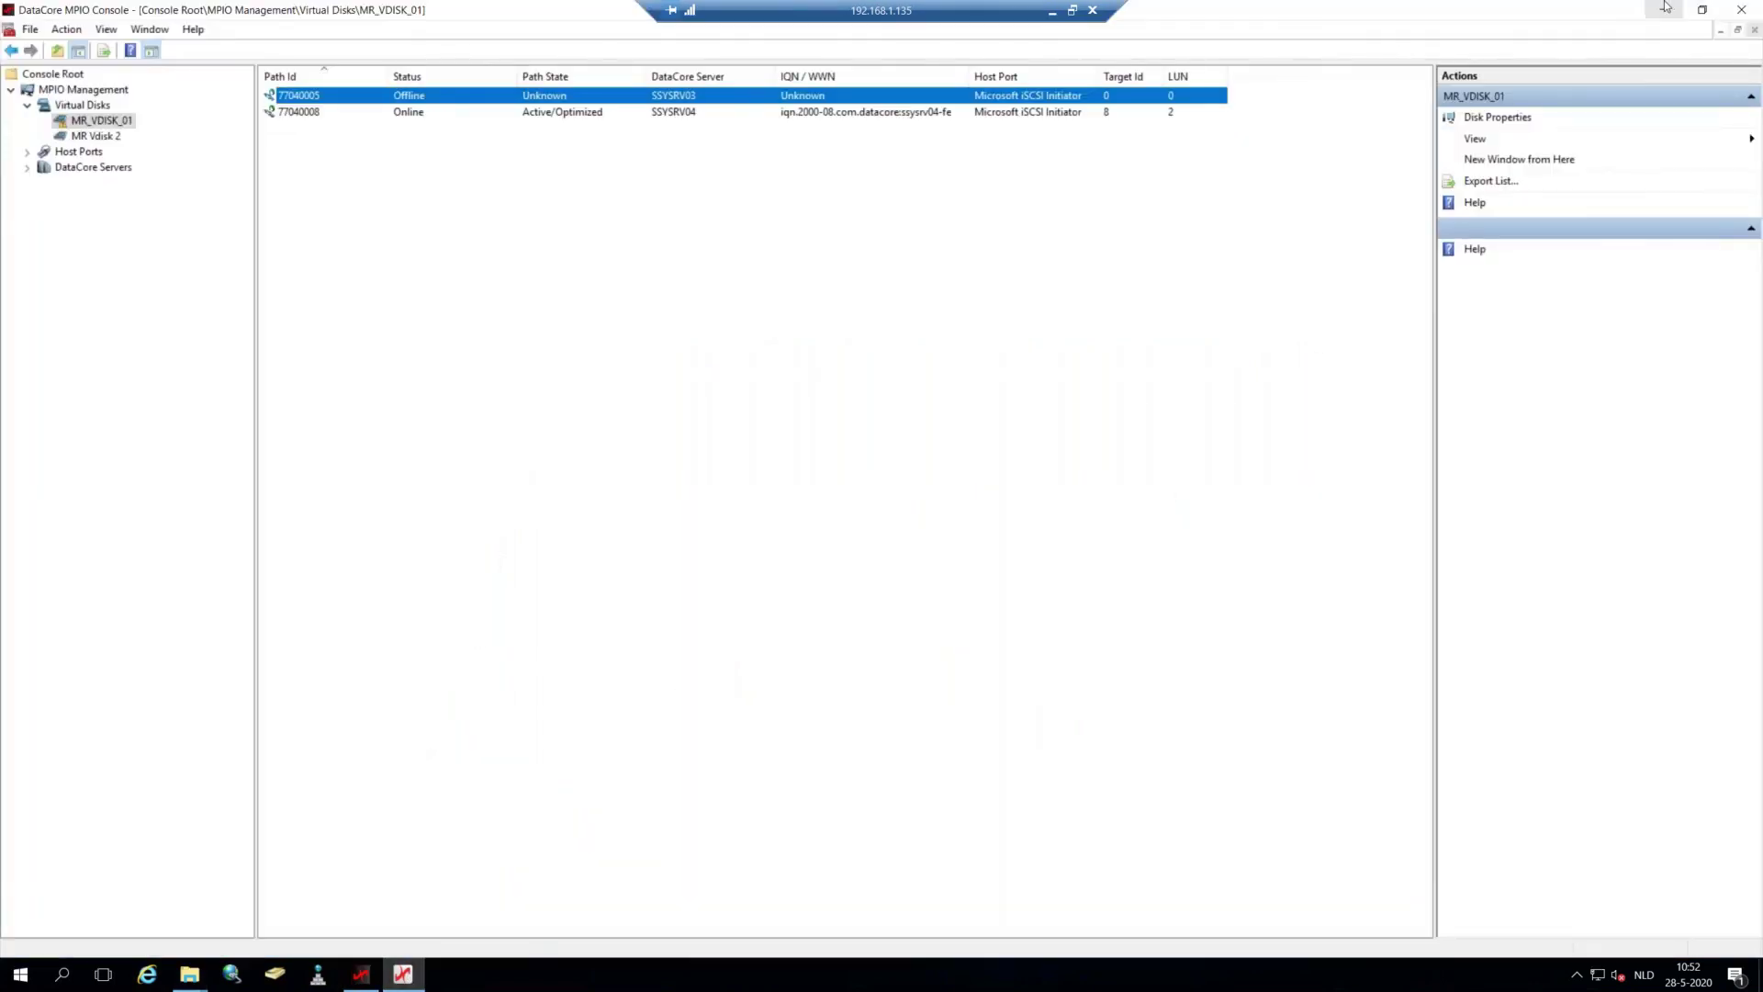
left_click(1742, 11)
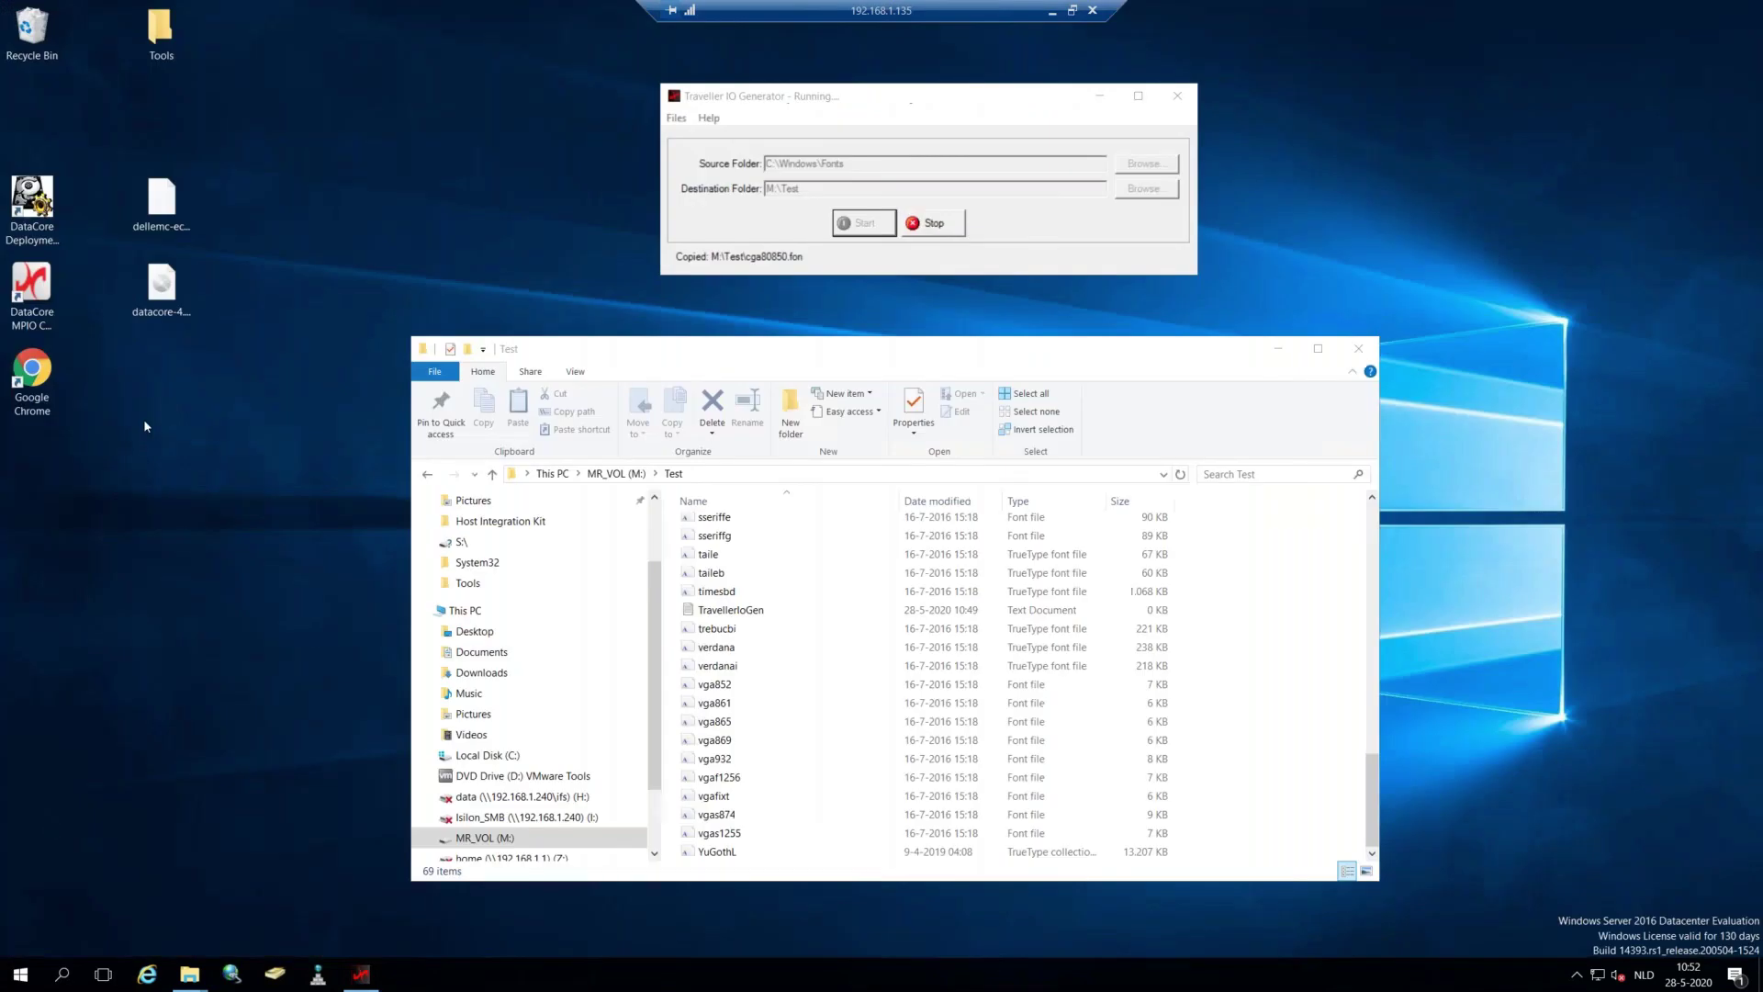
left_click(20, 280)
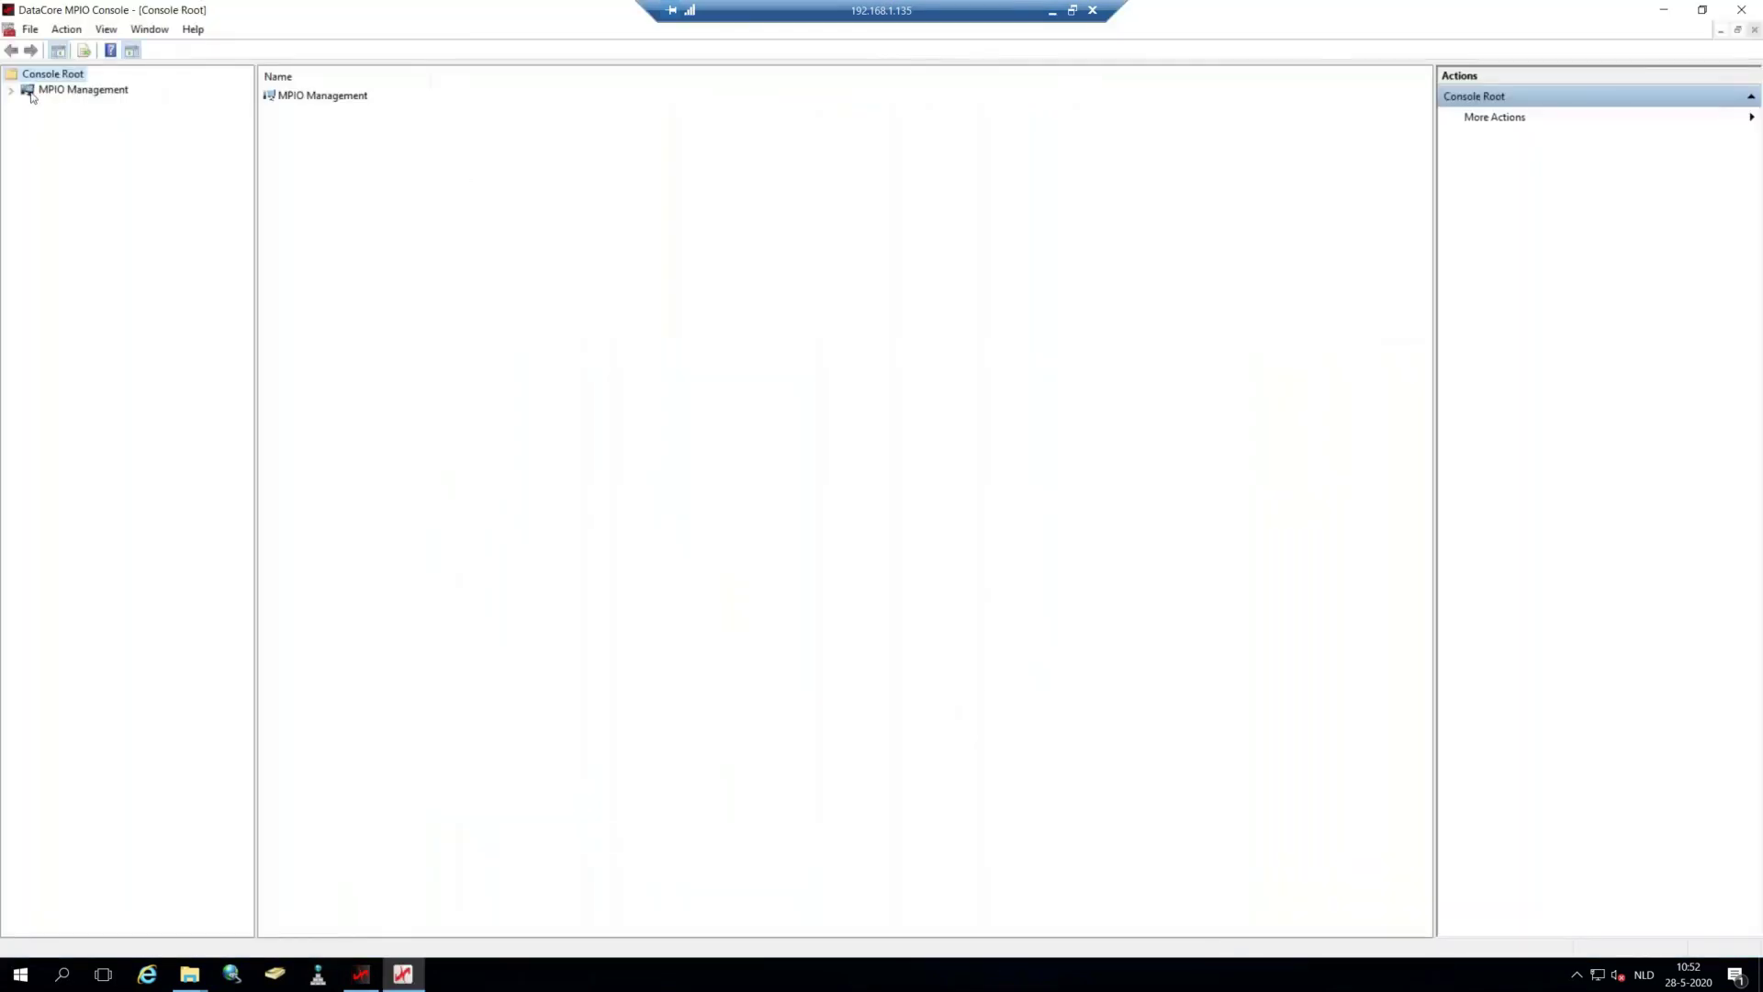
left_click(11, 91)
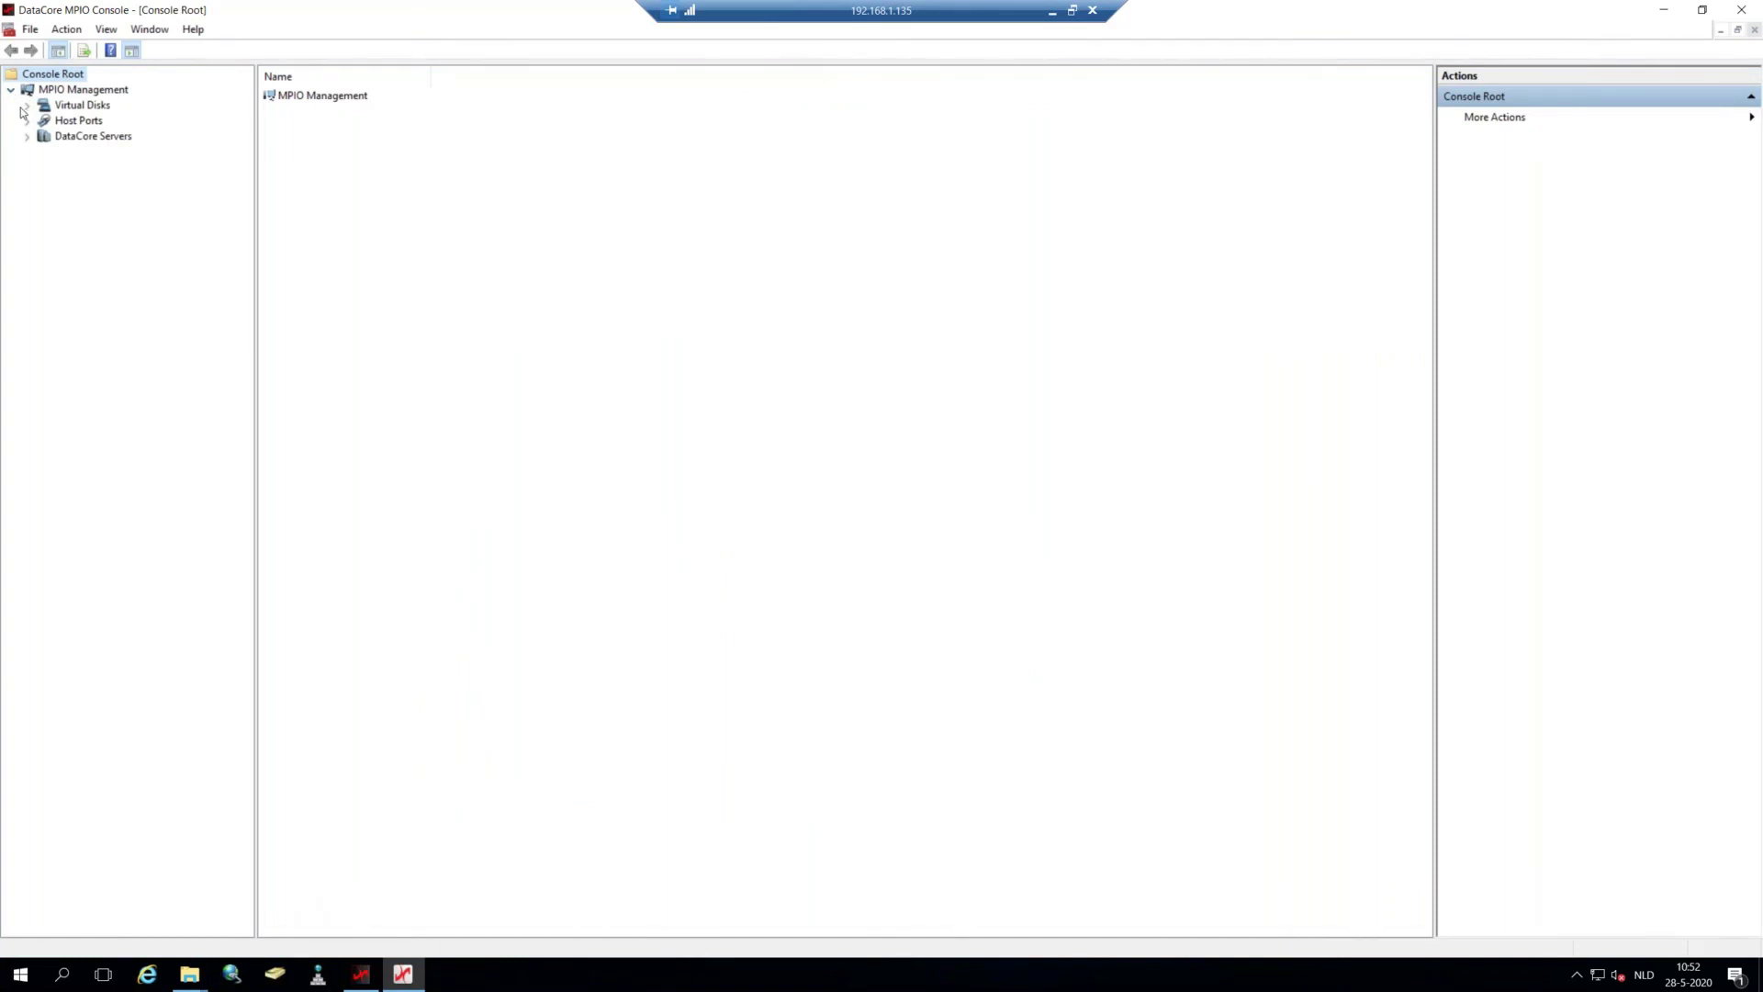
left_click(27, 105)
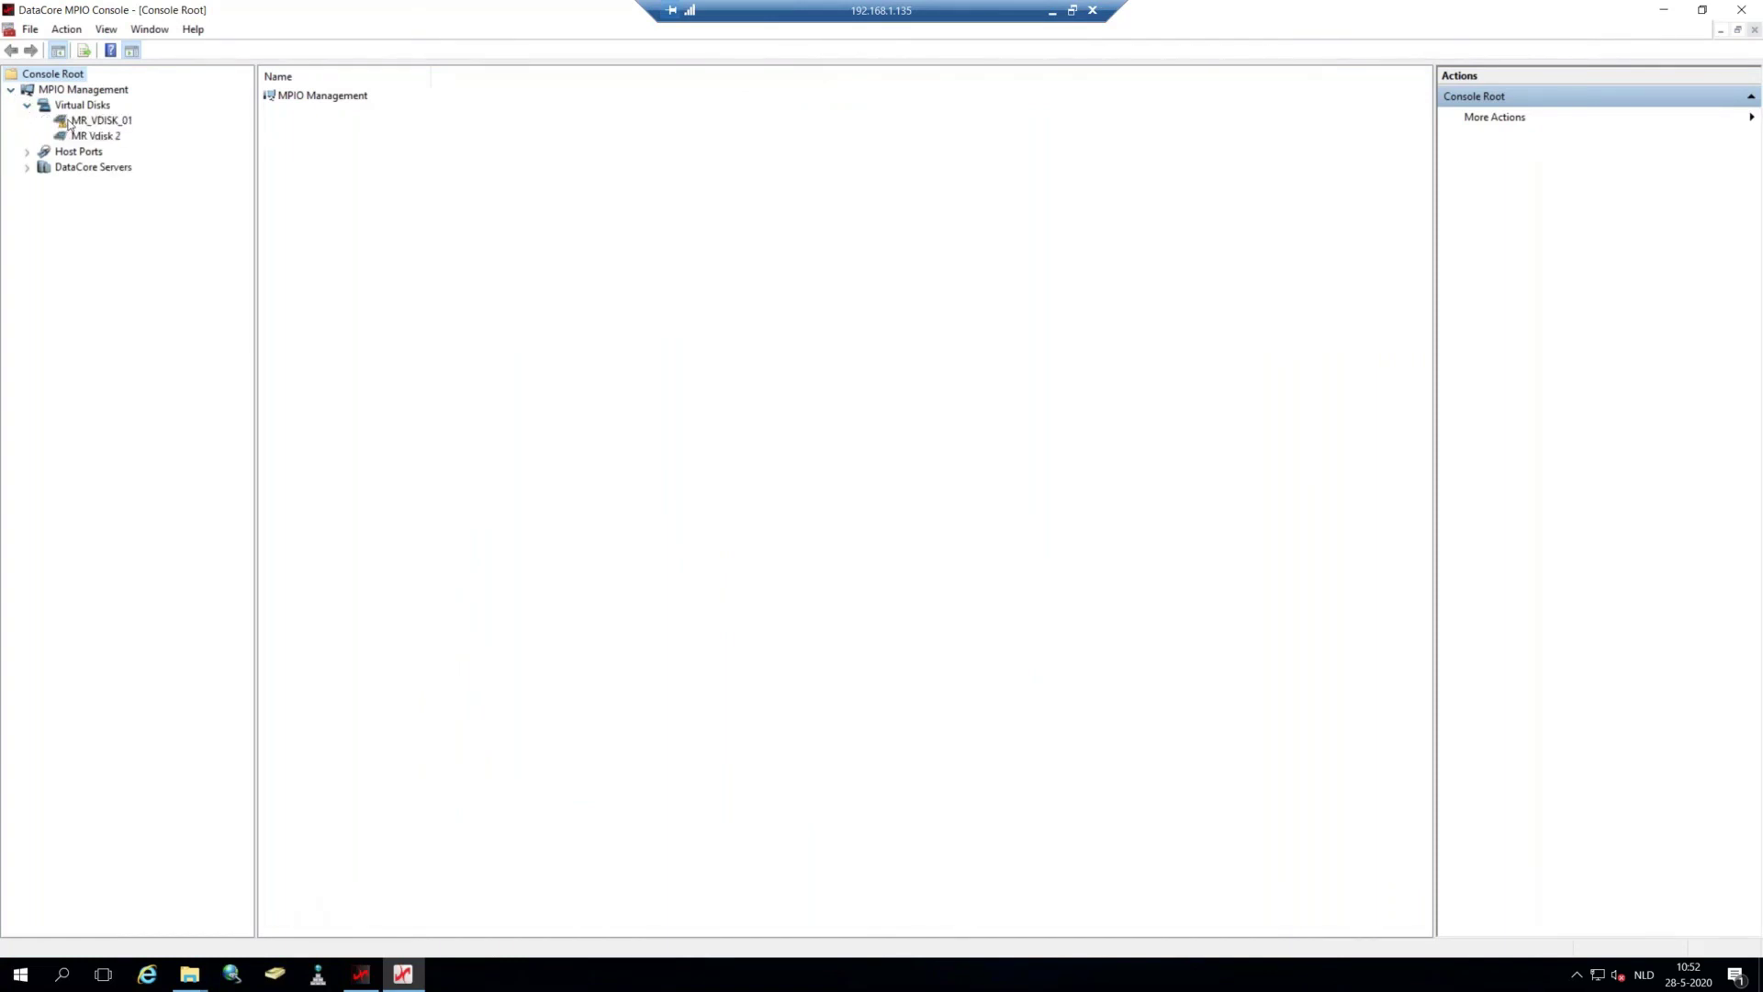
left_click(92, 121)
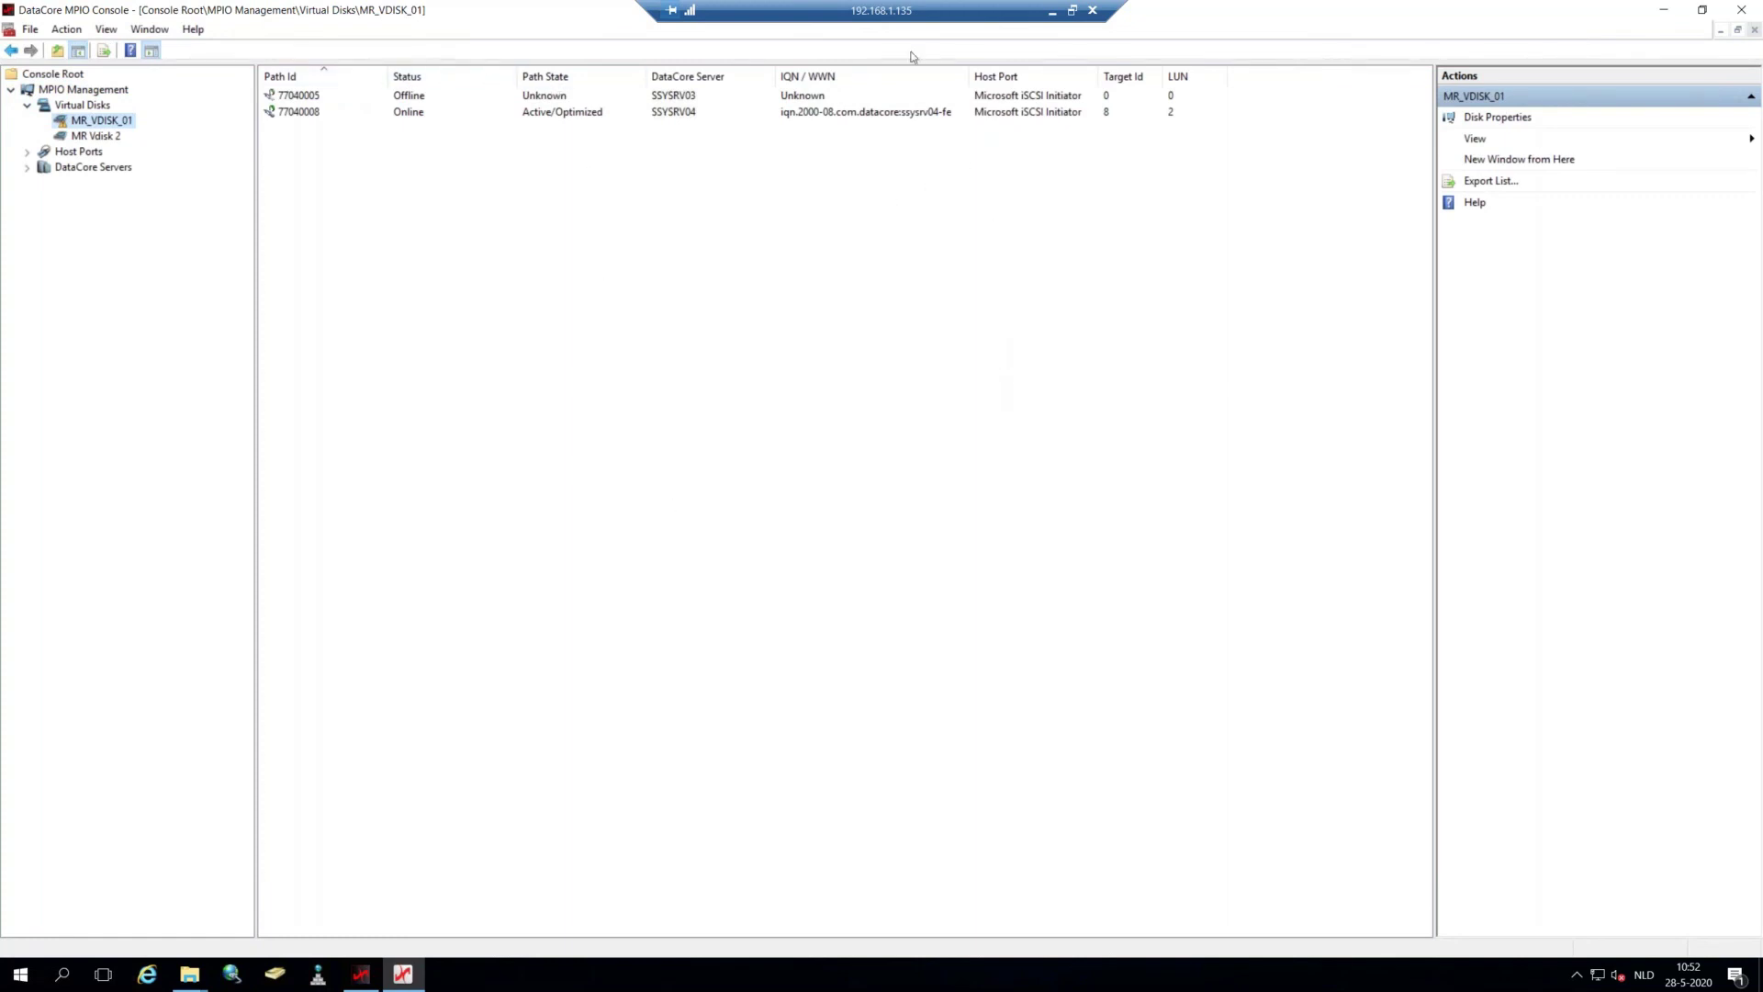
In the 192.168.1.216 remote session, examine the recovery status of MR_VDISK_01 under server SSYSRV03 and host HOSTSRV01.
left_click(1053, 13)
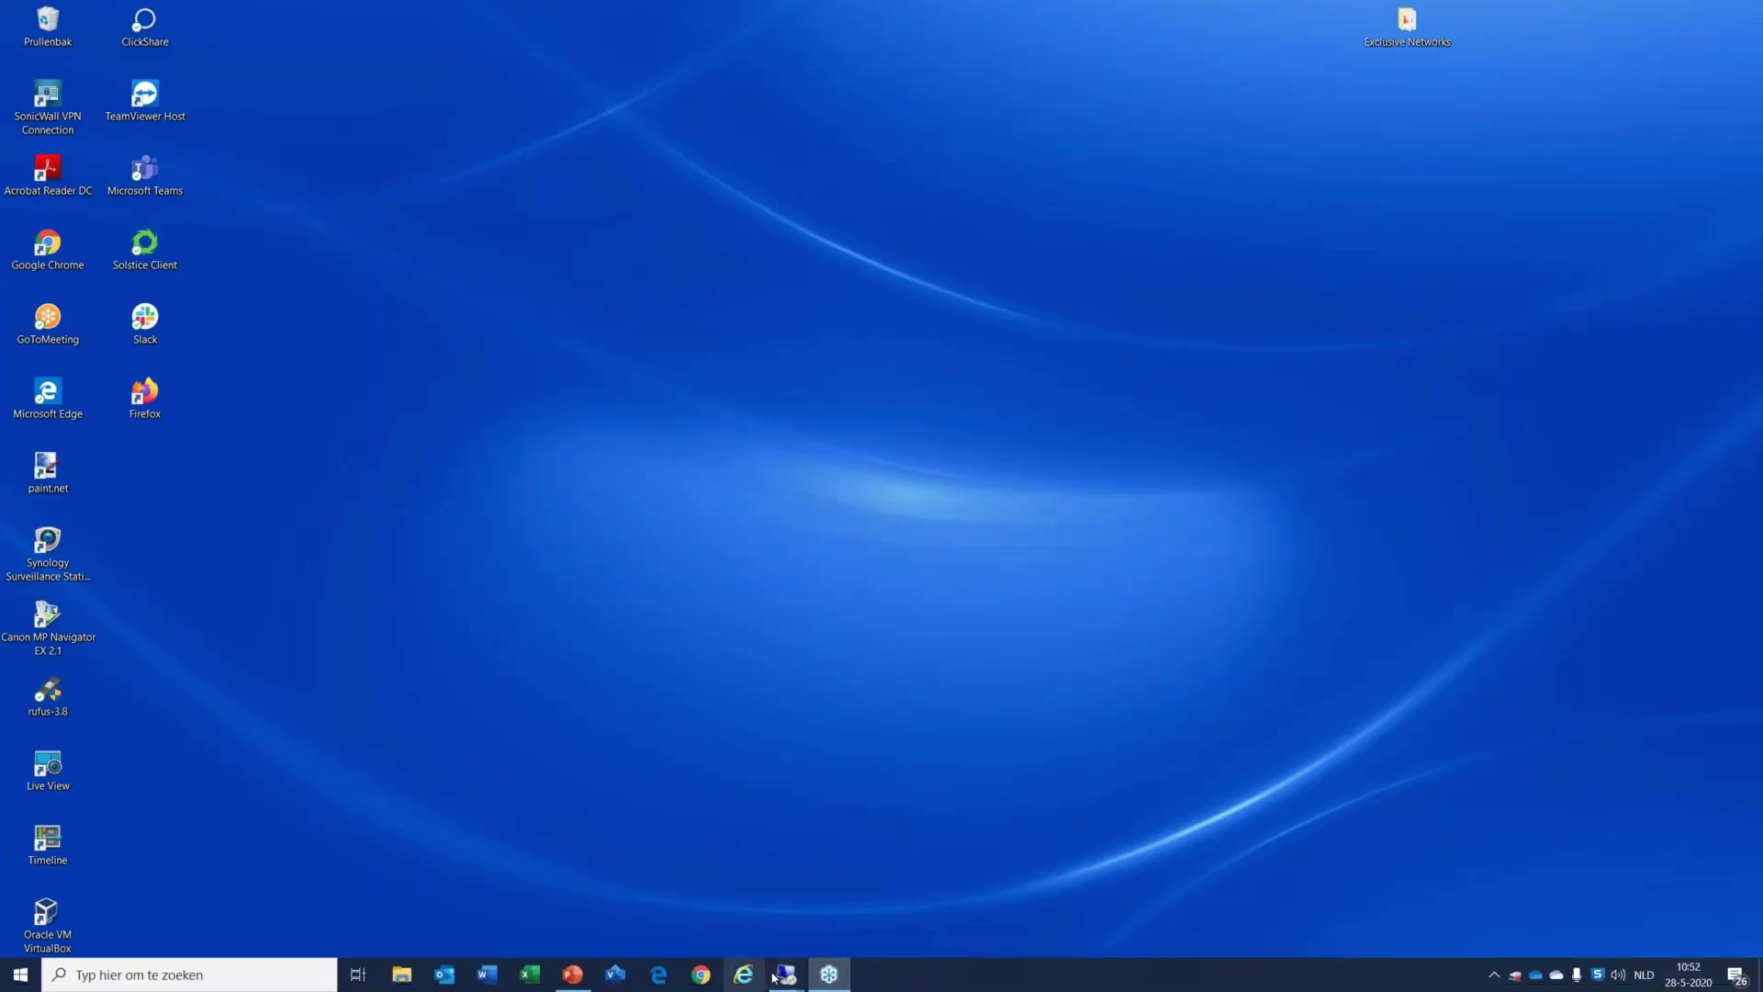
mouse_move(781, 979)
left_click(777, 932)
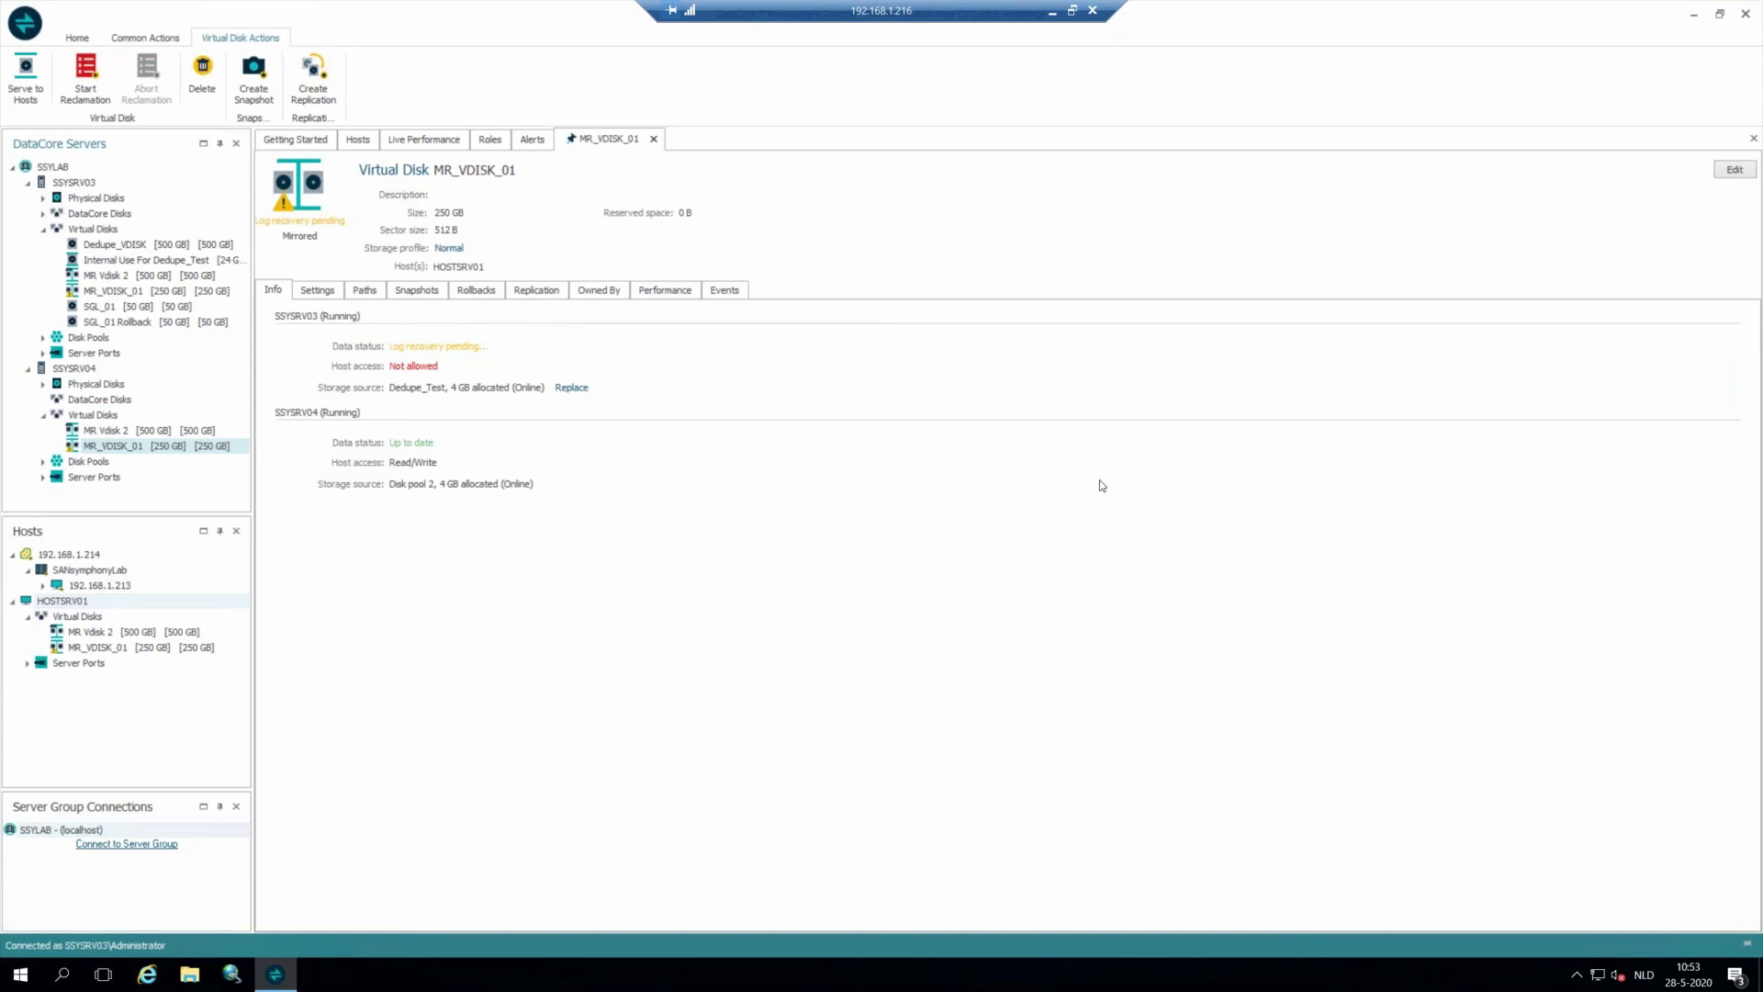
left_click(172, 292)
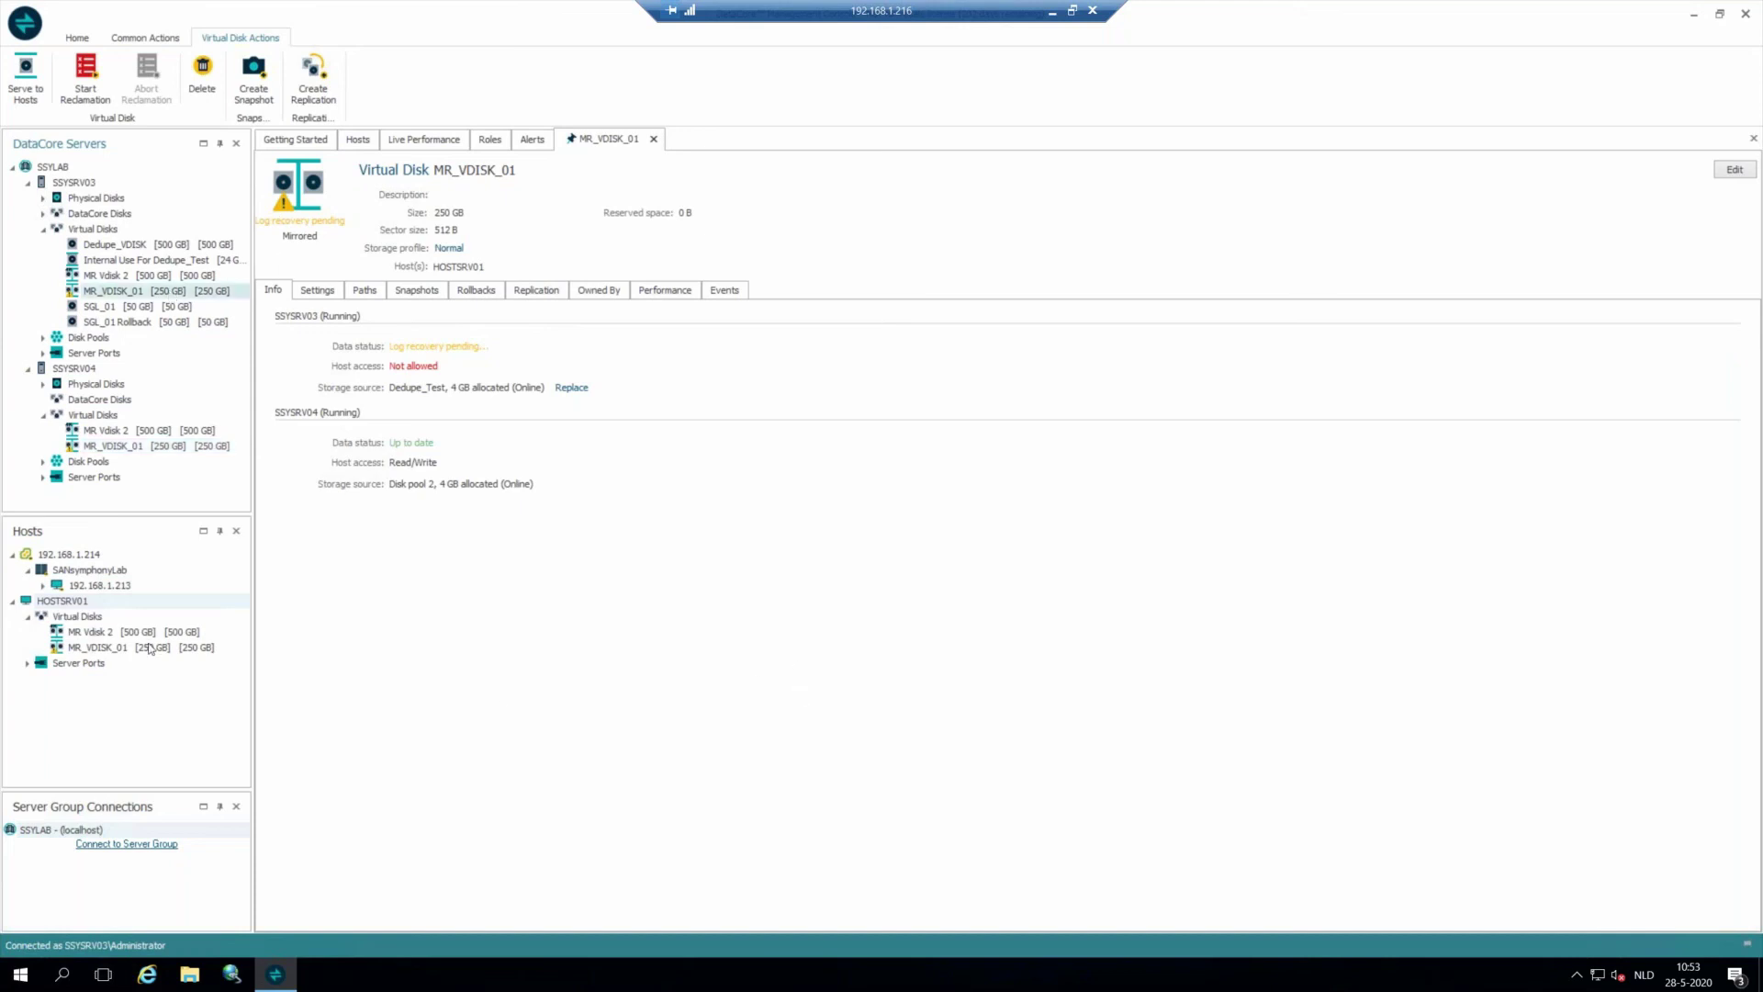
left_click(115, 647)
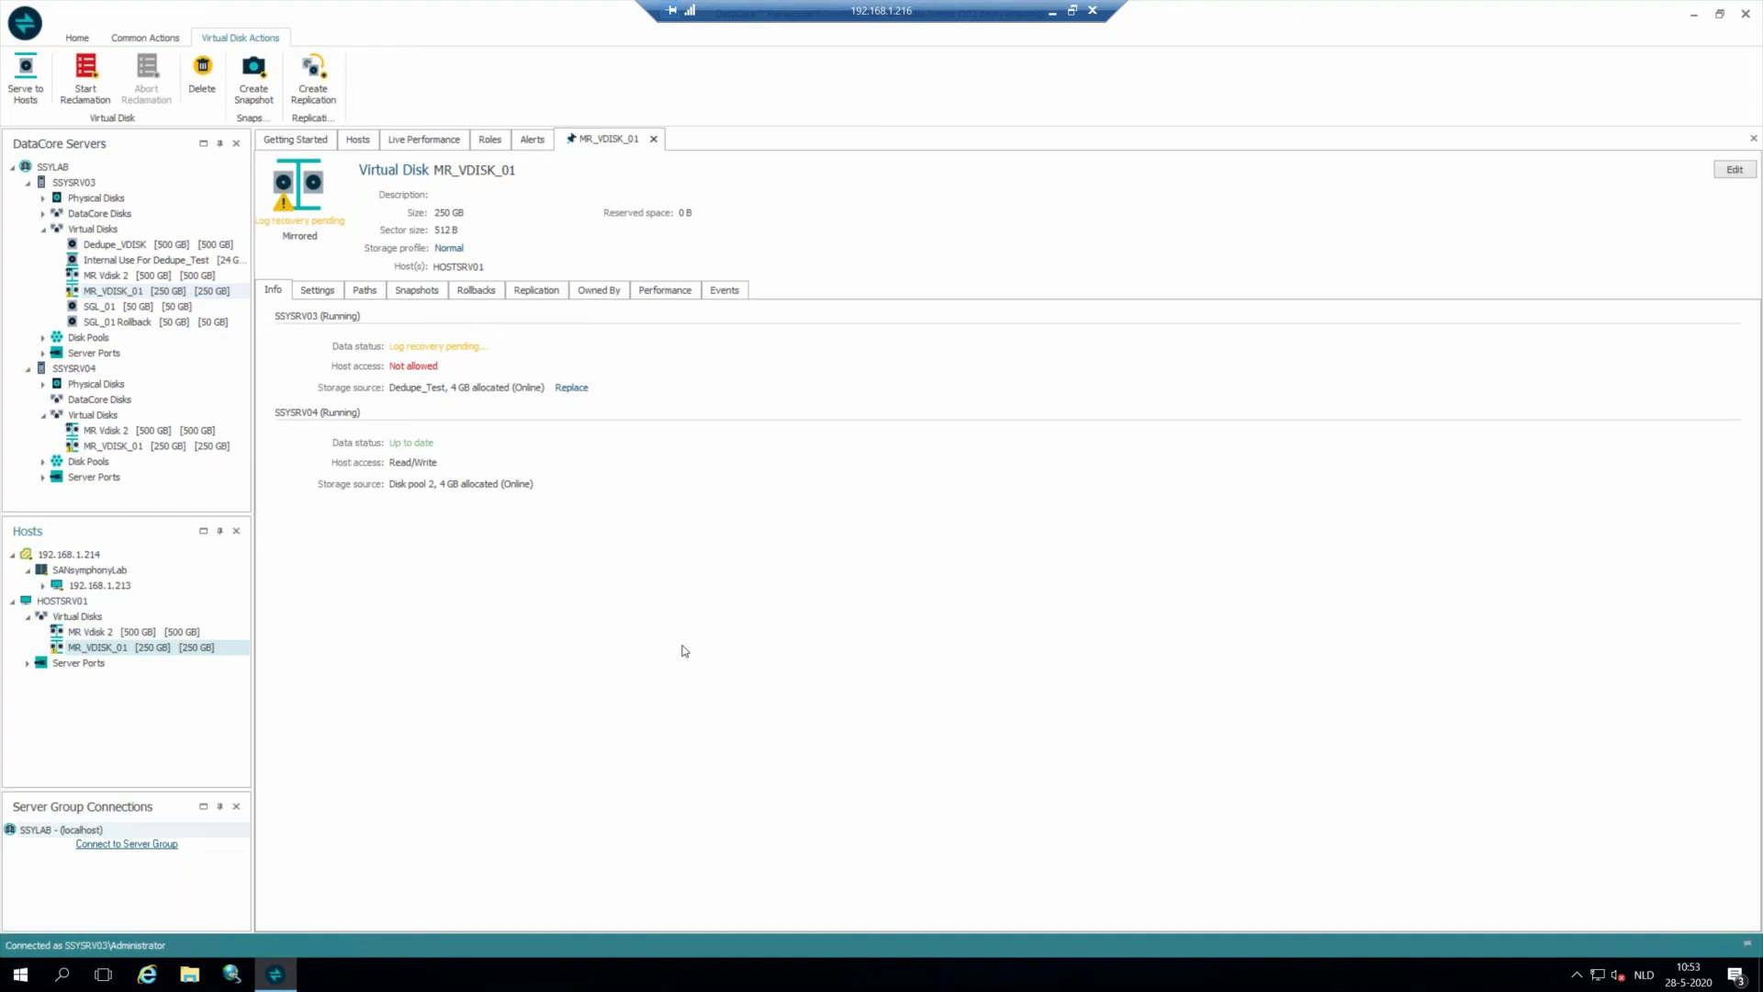
left_click(165, 292)
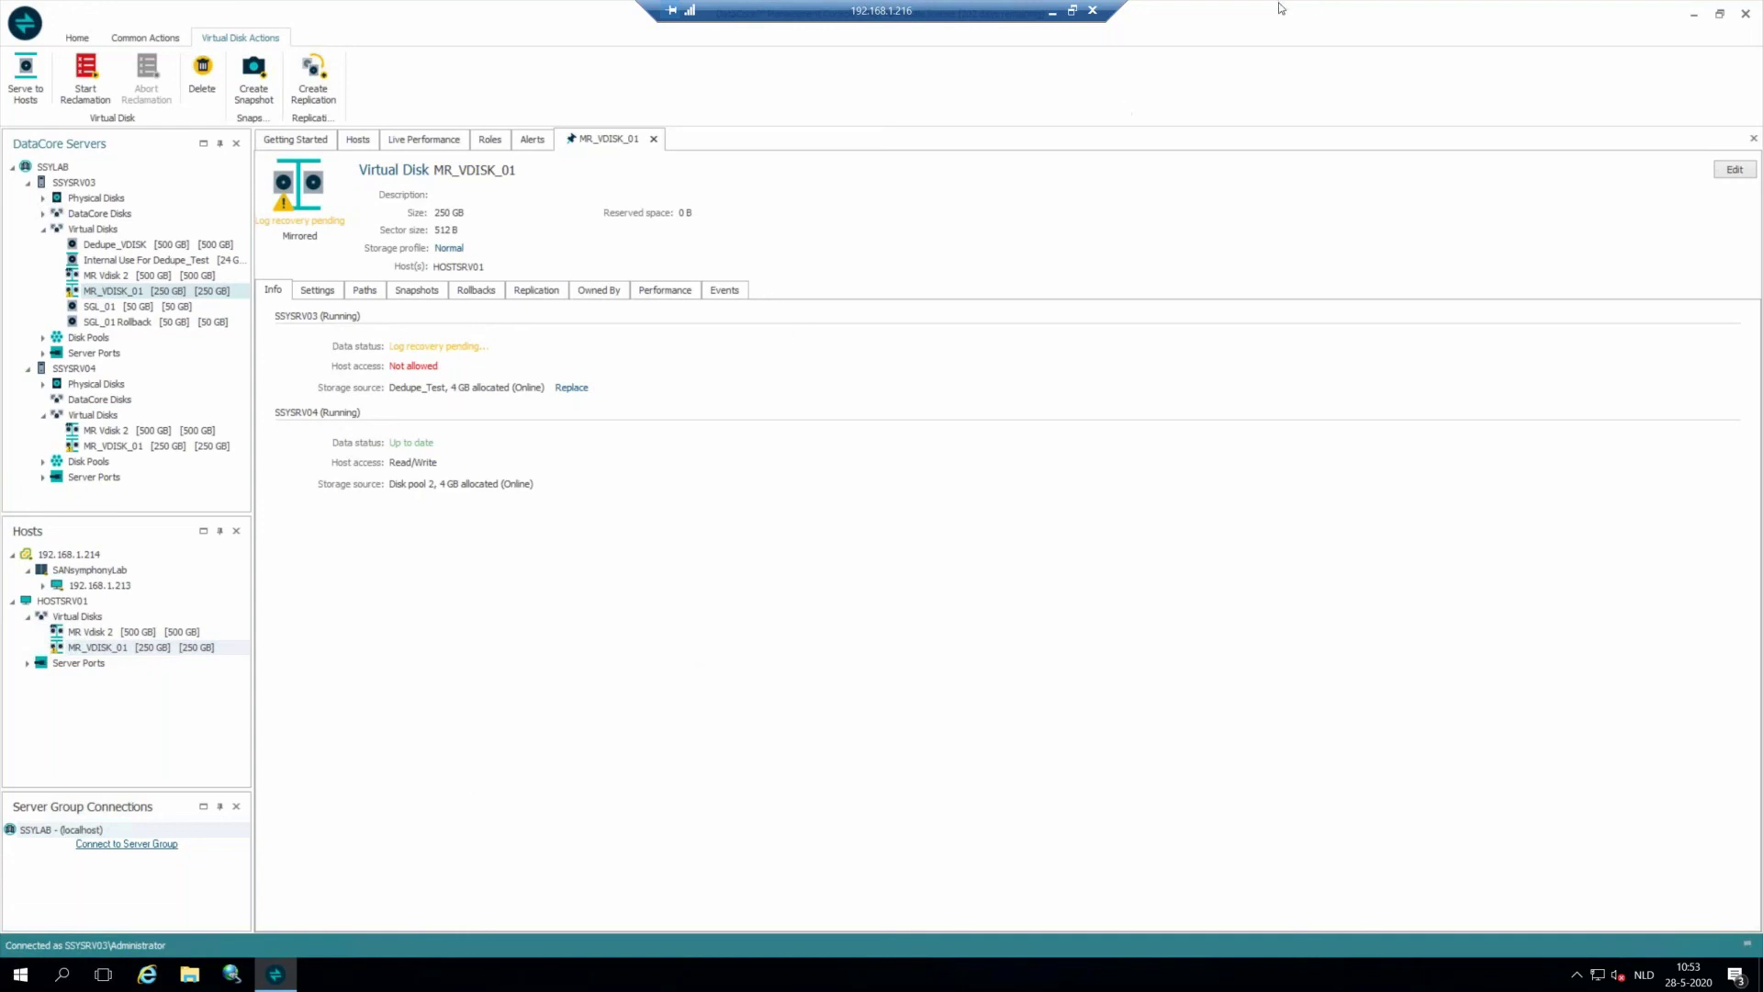
Switch to the 192.168.1.135 remote session, recheck the paths of MR_VDISK_01 in the MPIO Console, and minimize the console.
left_click(1051, 13)
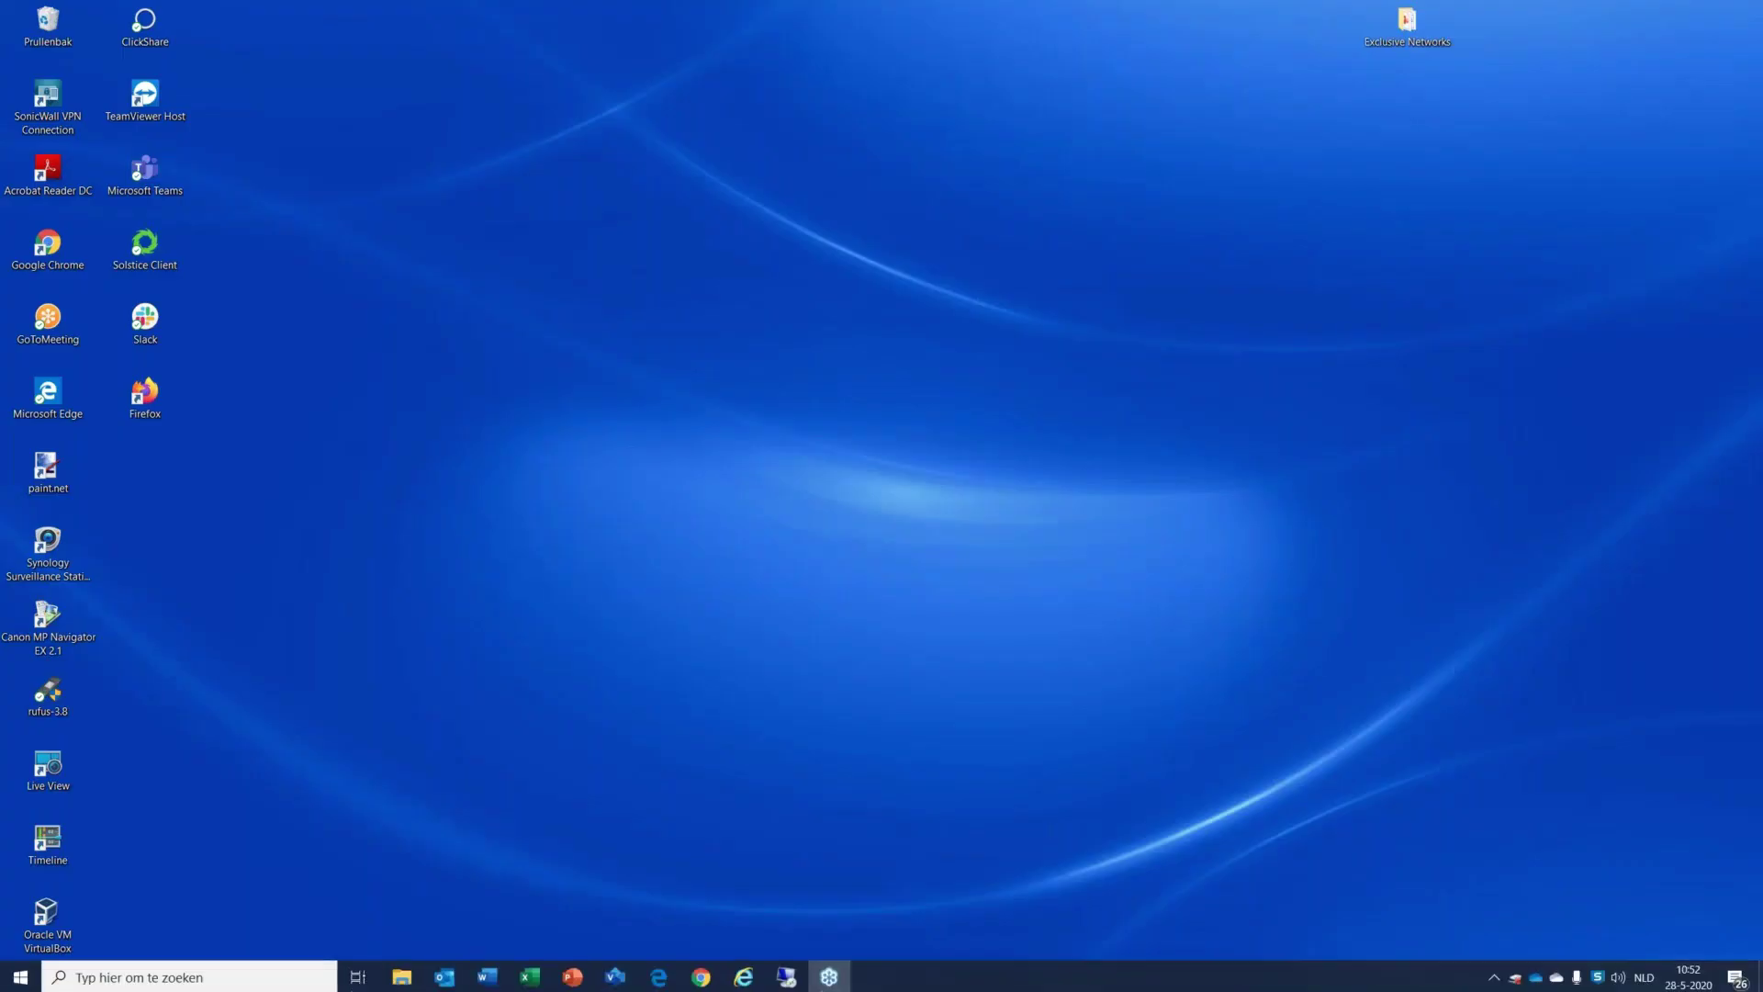
mouse_move(783, 984)
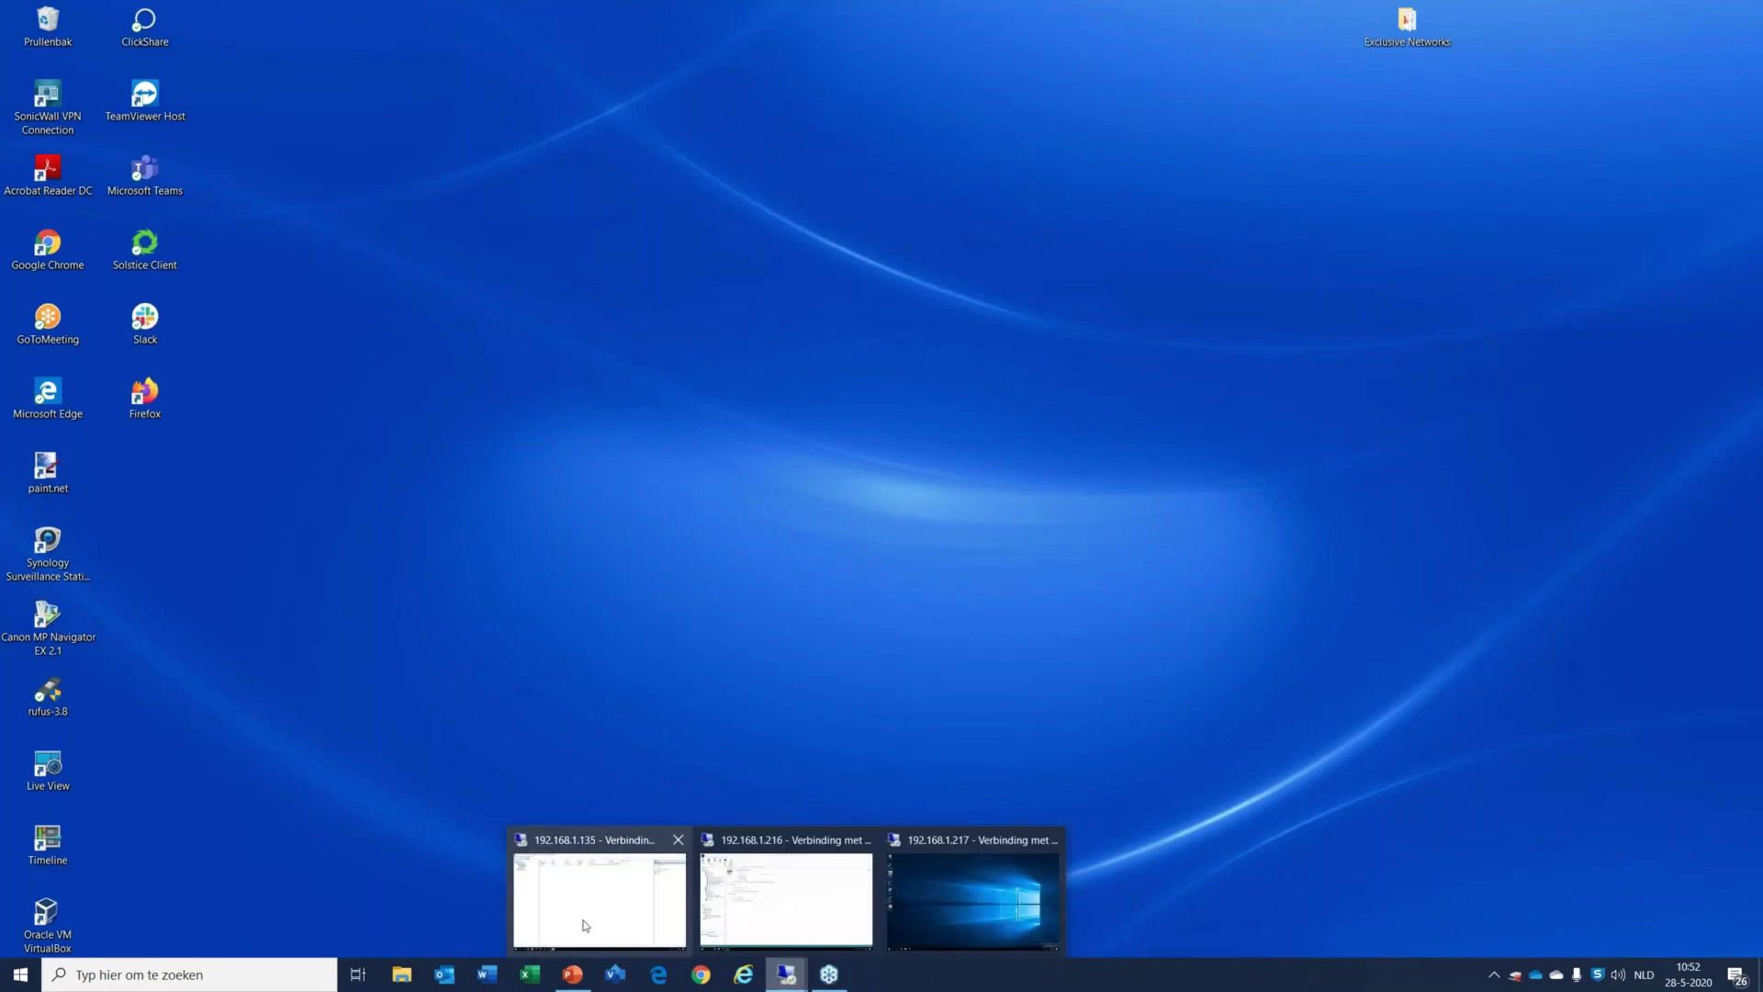
left_click(583, 922)
left_click(556, 97)
left_click(107, 138)
left_click(104, 121)
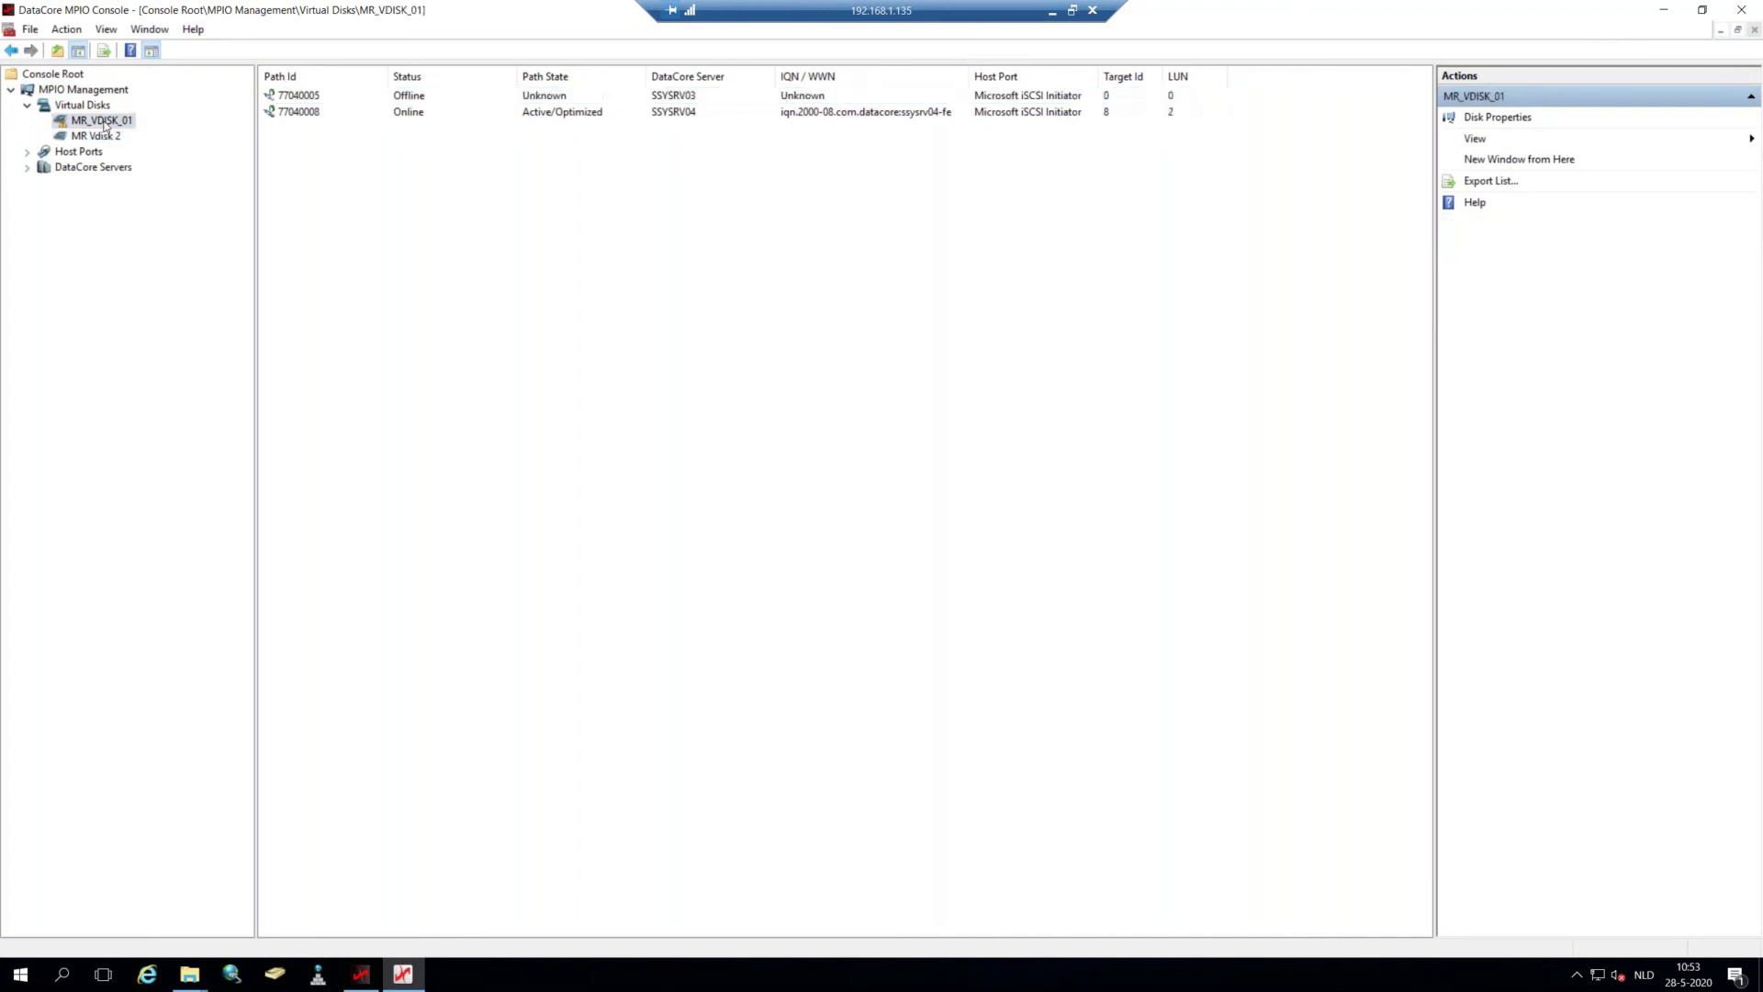
left_click(99, 135)
left_click(99, 122)
left_click(419, 98)
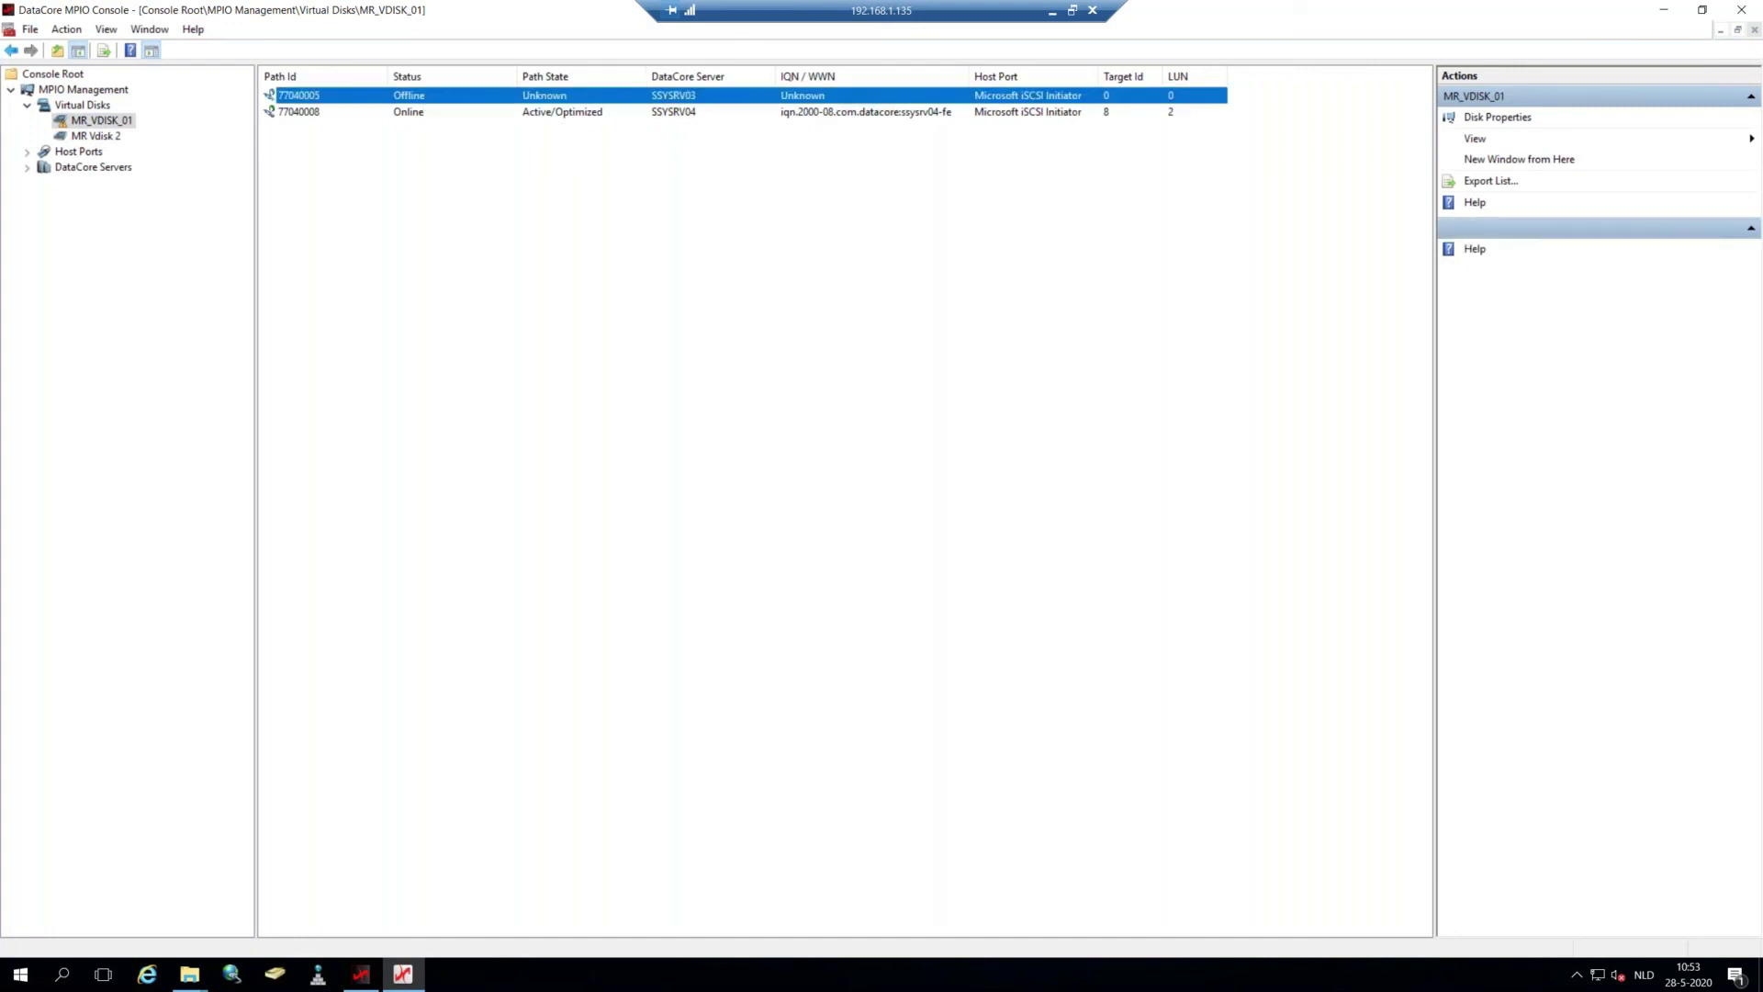
left_click(1663, 9)
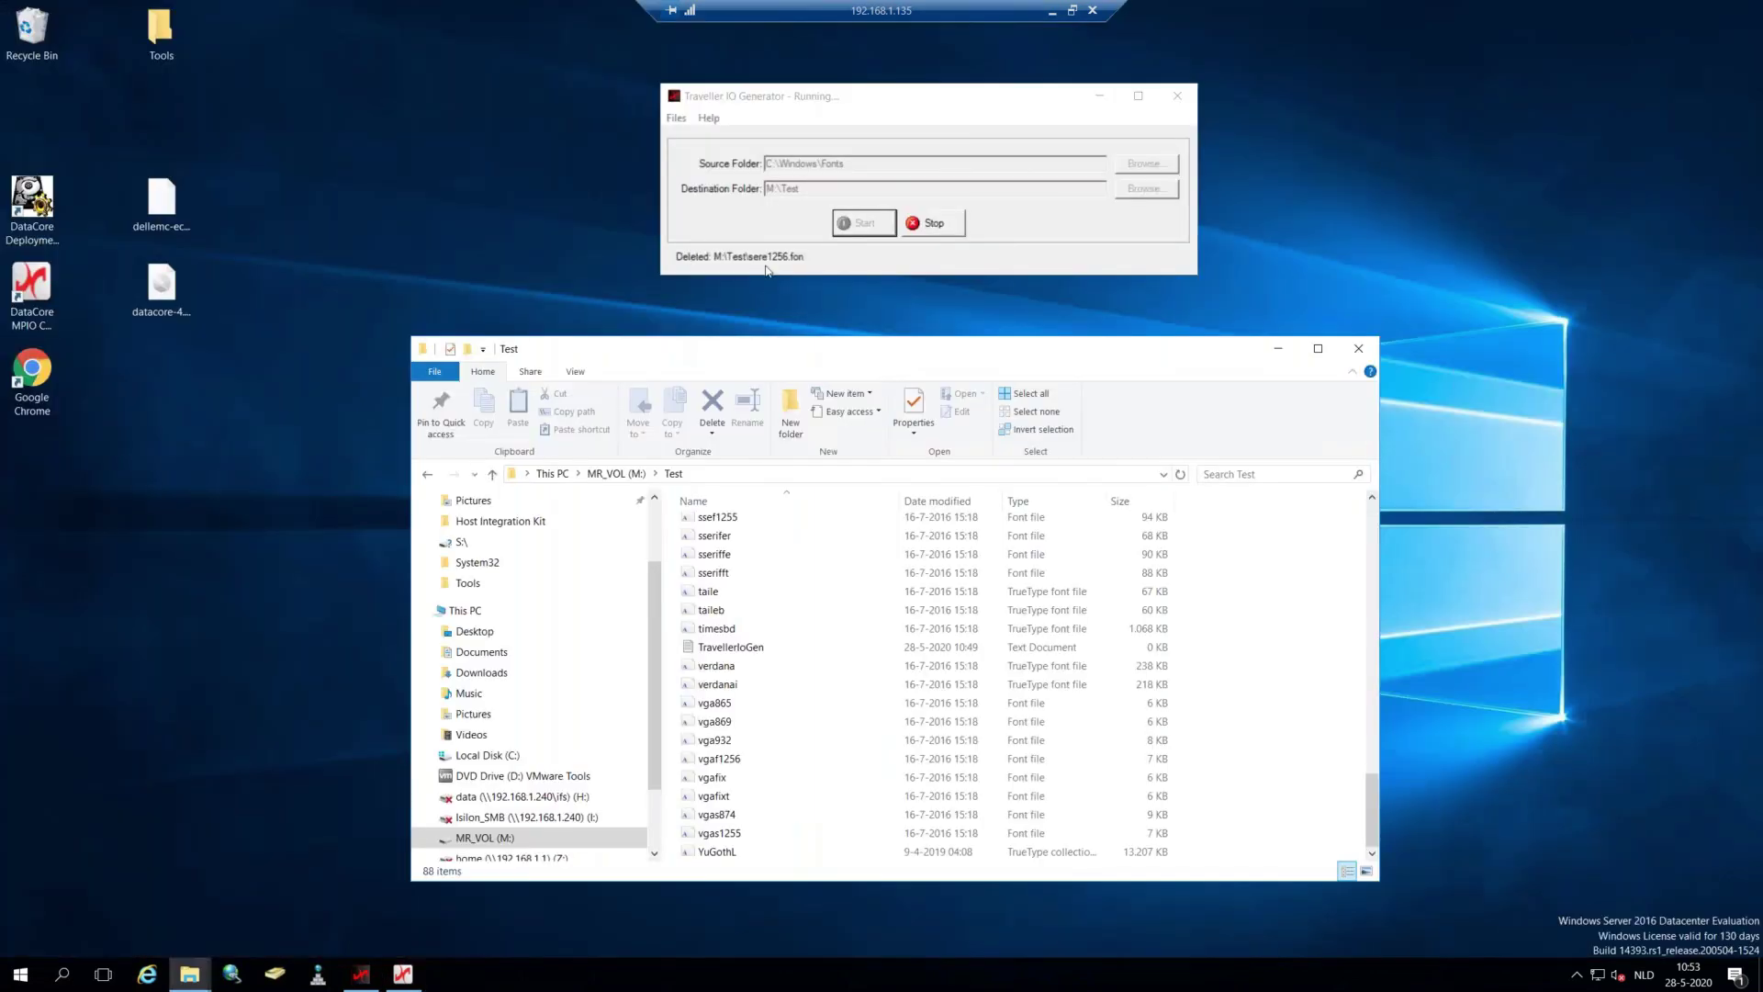
Return to the 192.168.1.216 remote session and monitor the mirror recovery of MR_VDISK_01 under servers SSYSRV04 and SSYSRV03.
left_click(1052, 12)
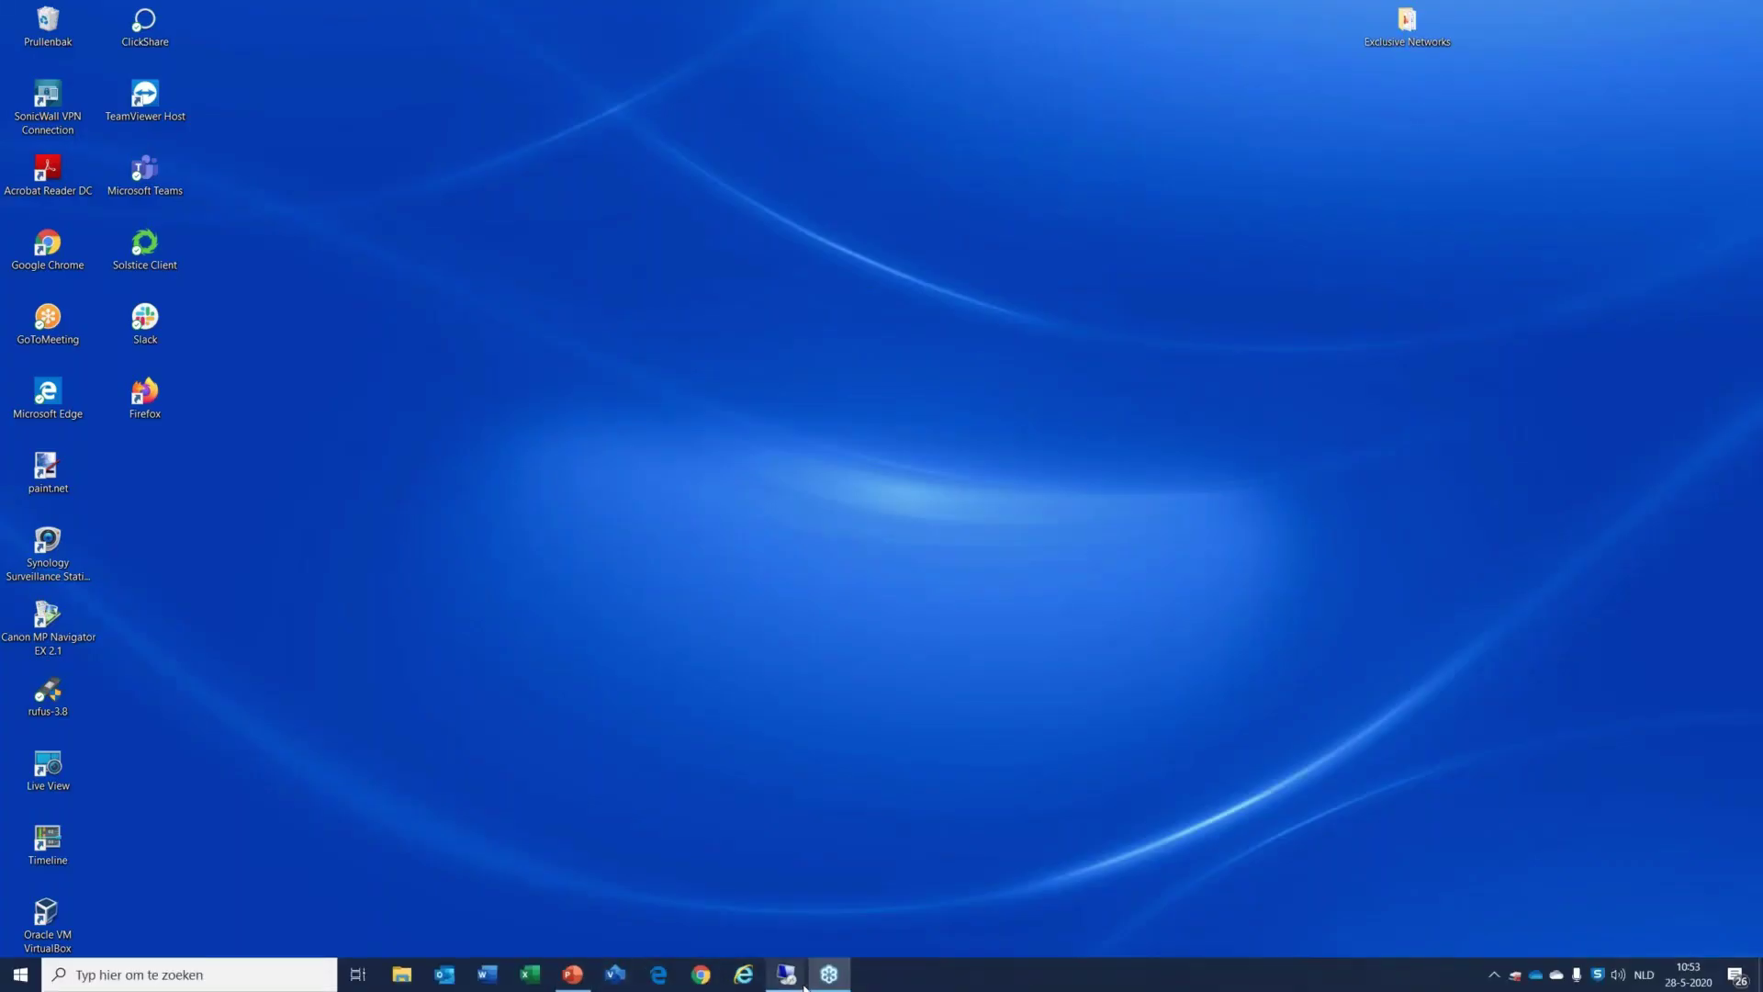
mouse_move(788, 975)
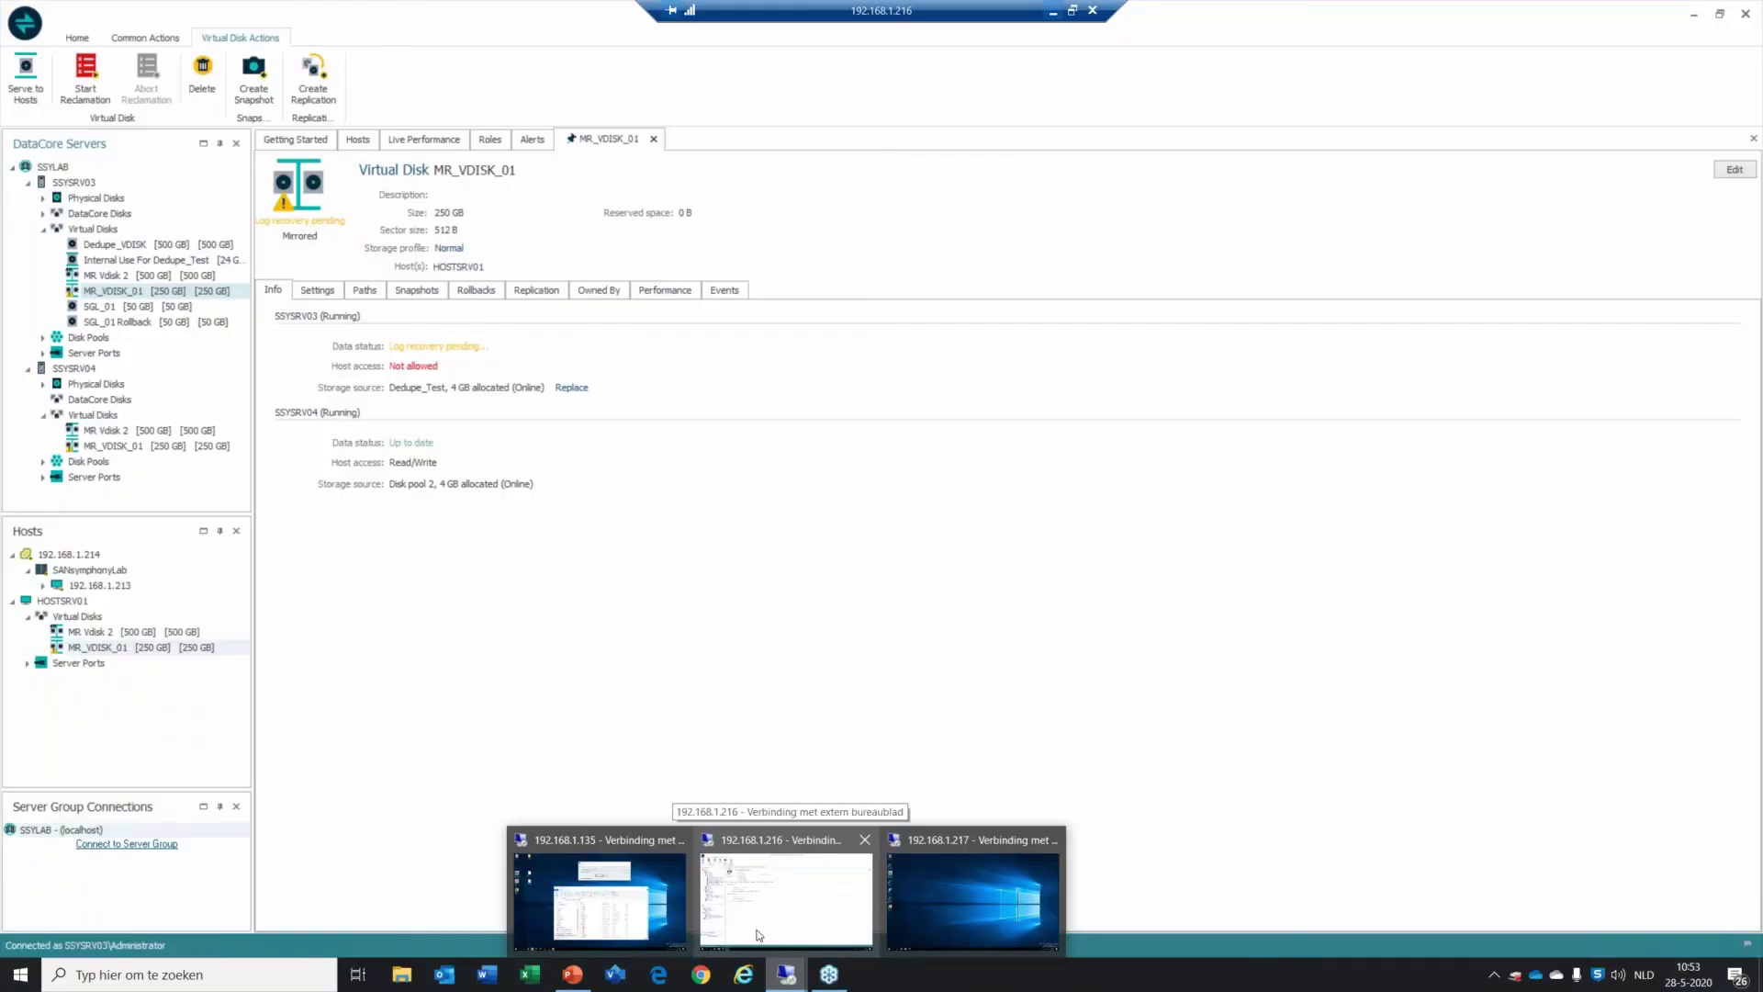
left_click(759, 935)
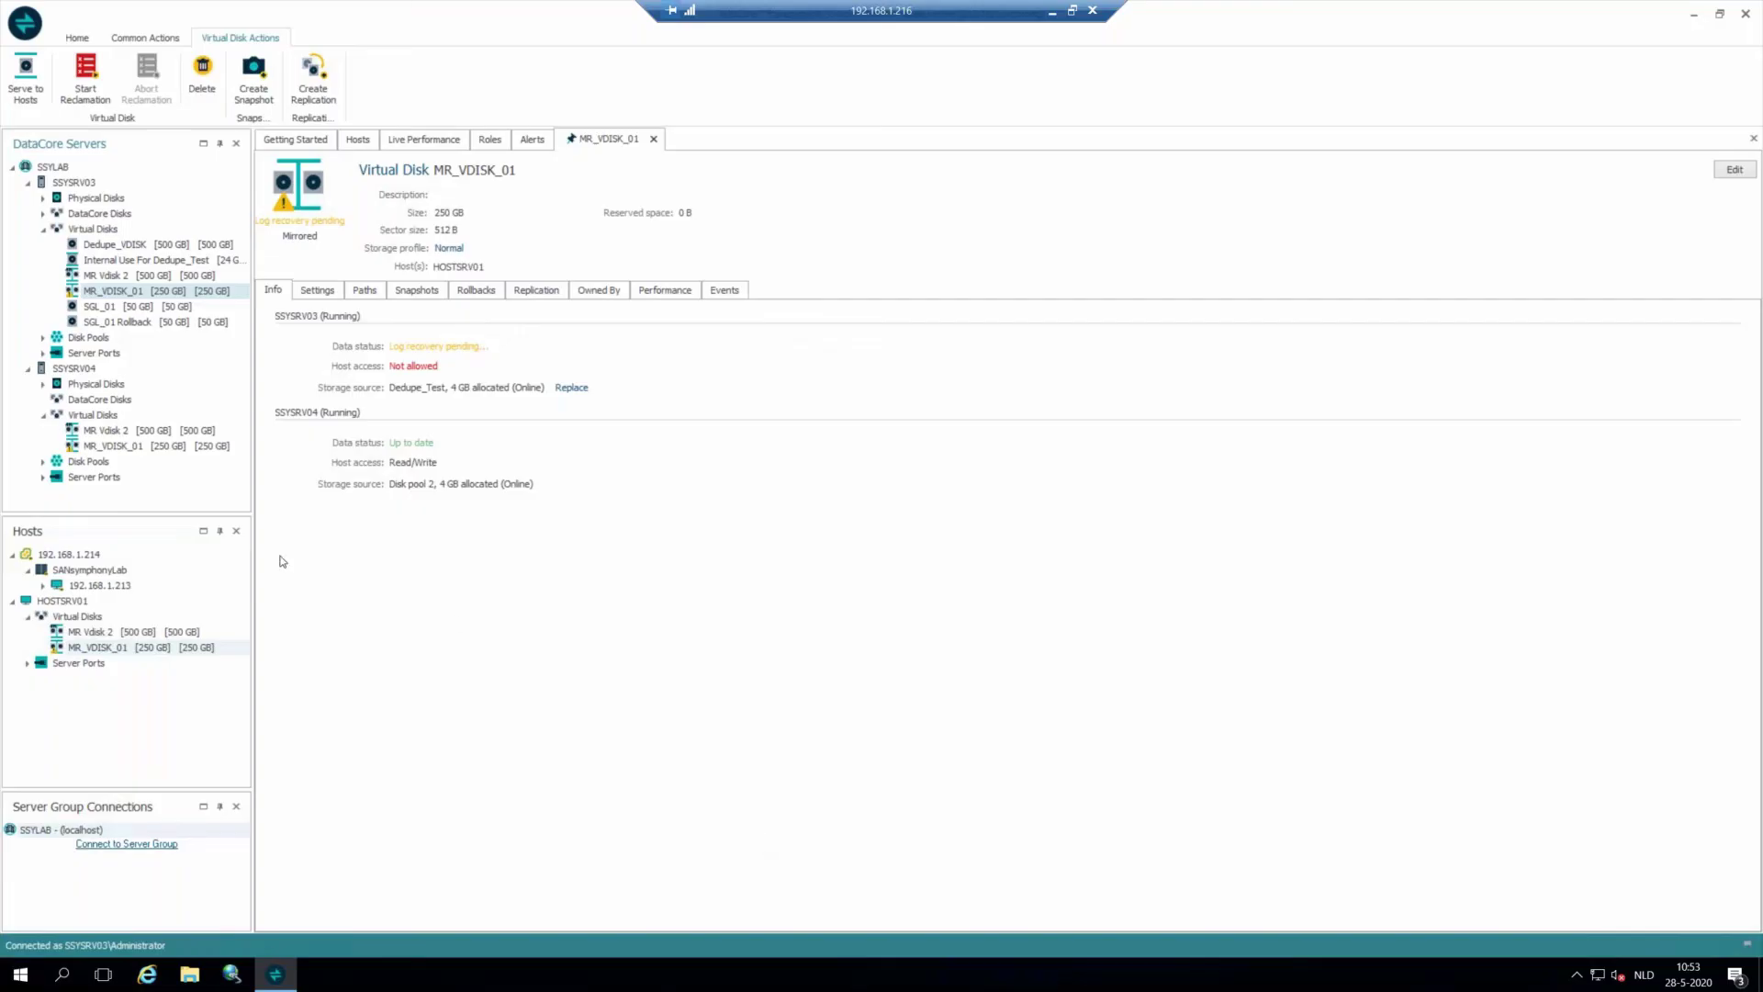
left_click(171, 448)
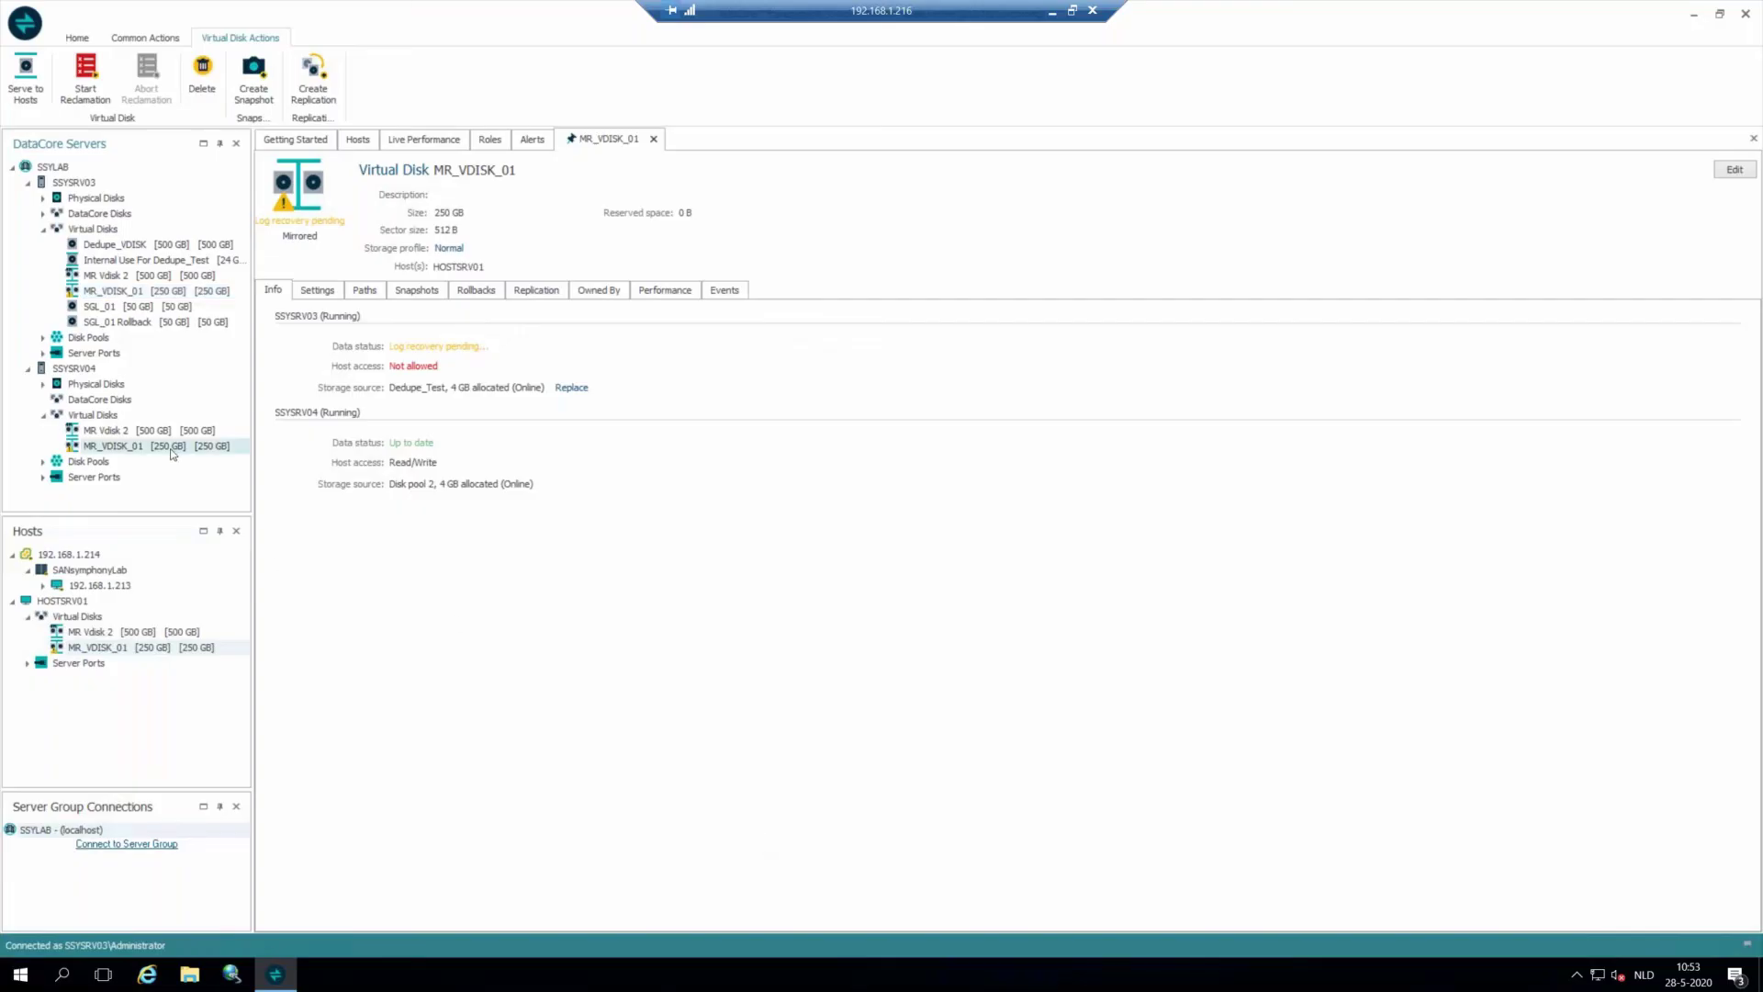
left_click(127, 291)
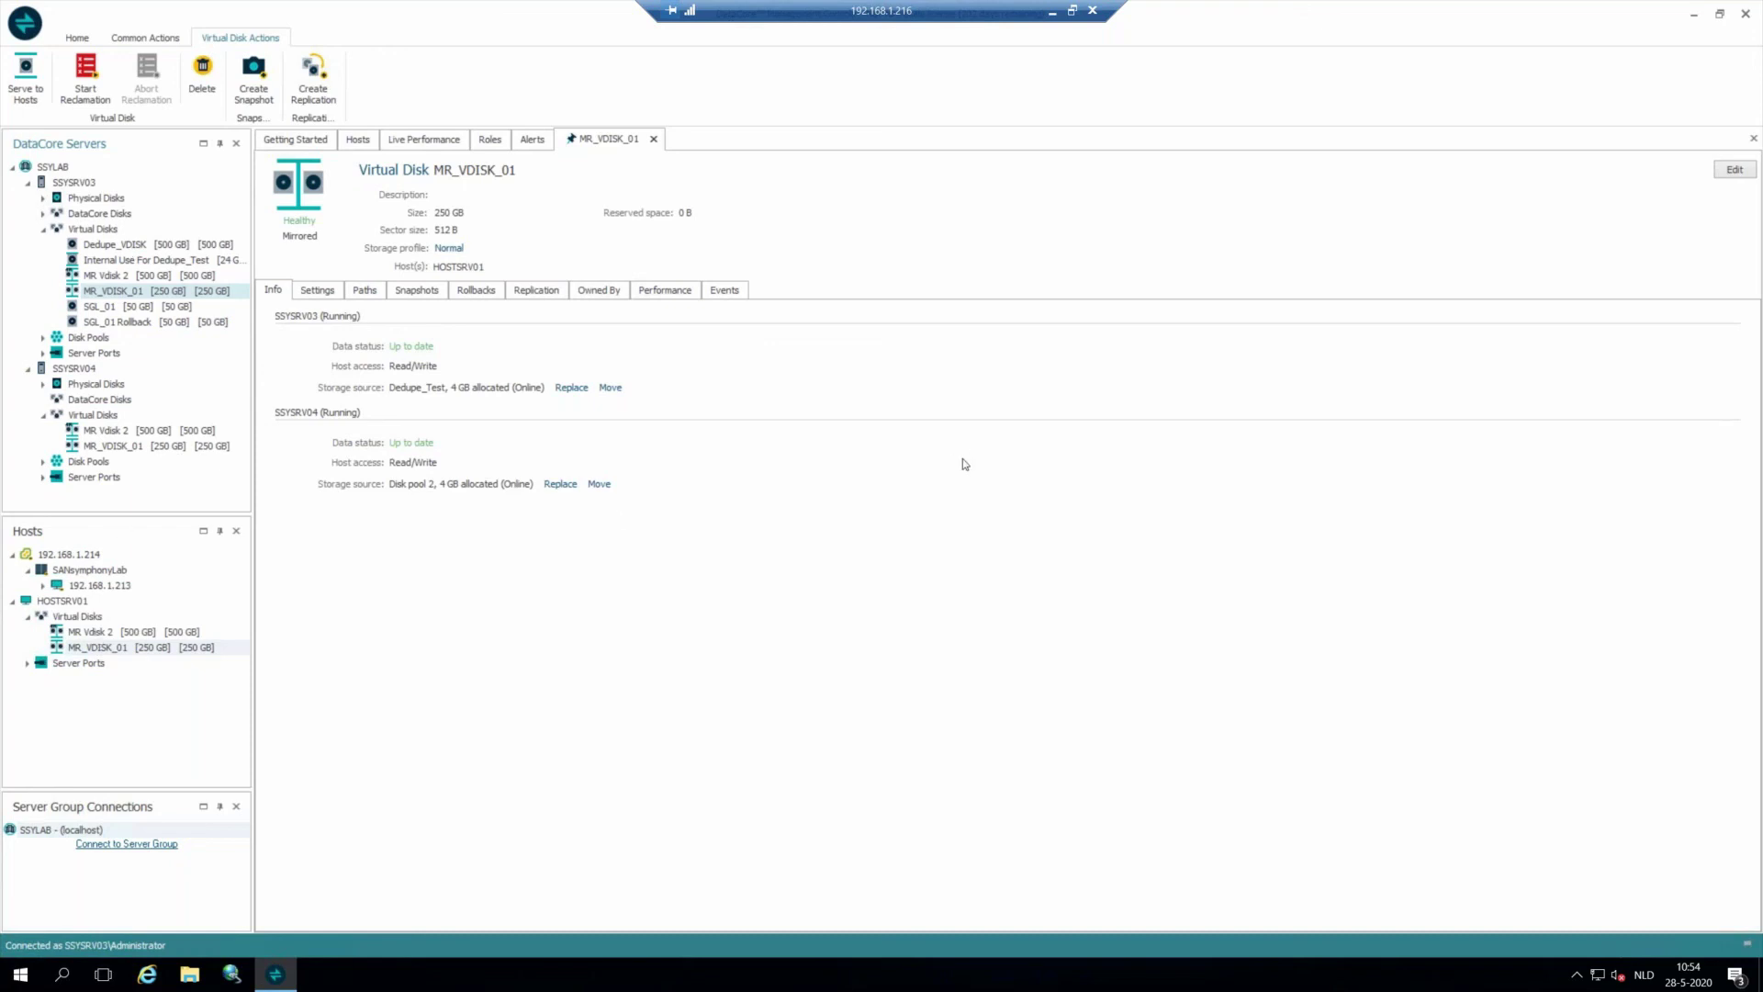
Switch to the 192.168.1.135 remote session, reopen the DataCore MPIO Console and display the paths of MR_VDISK_01.
left_click(1053, 11)
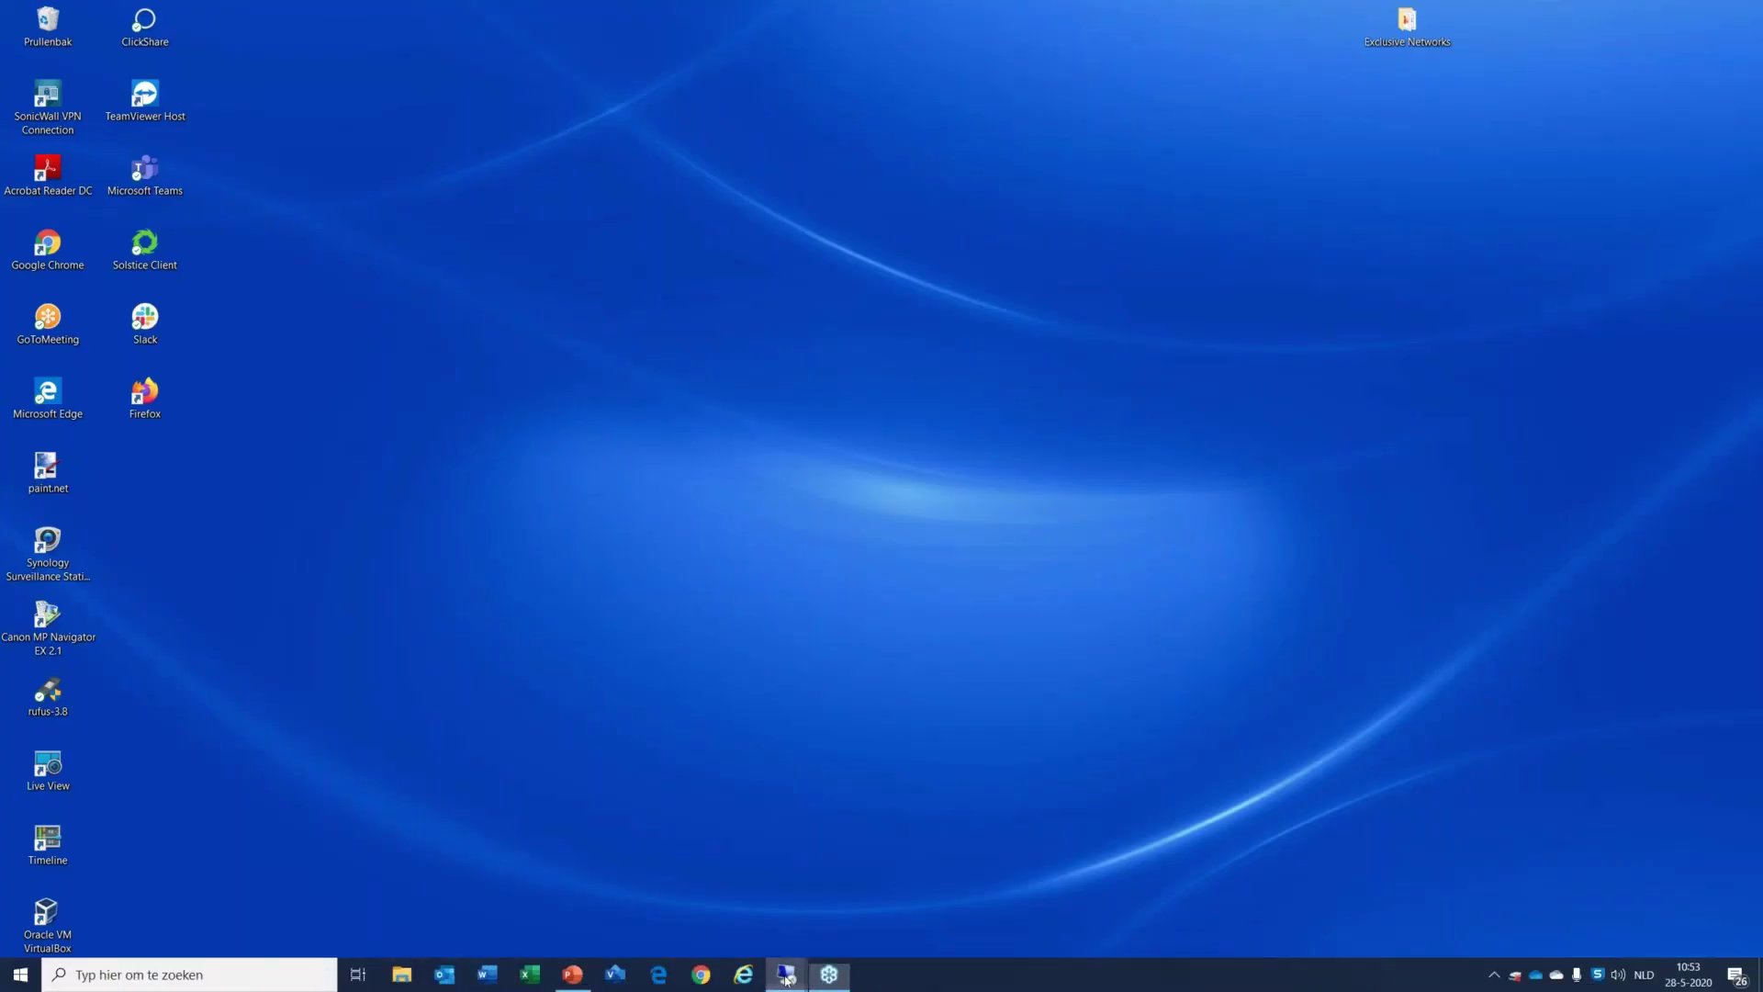
mouse_move(786, 974)
left_click(665, 930)
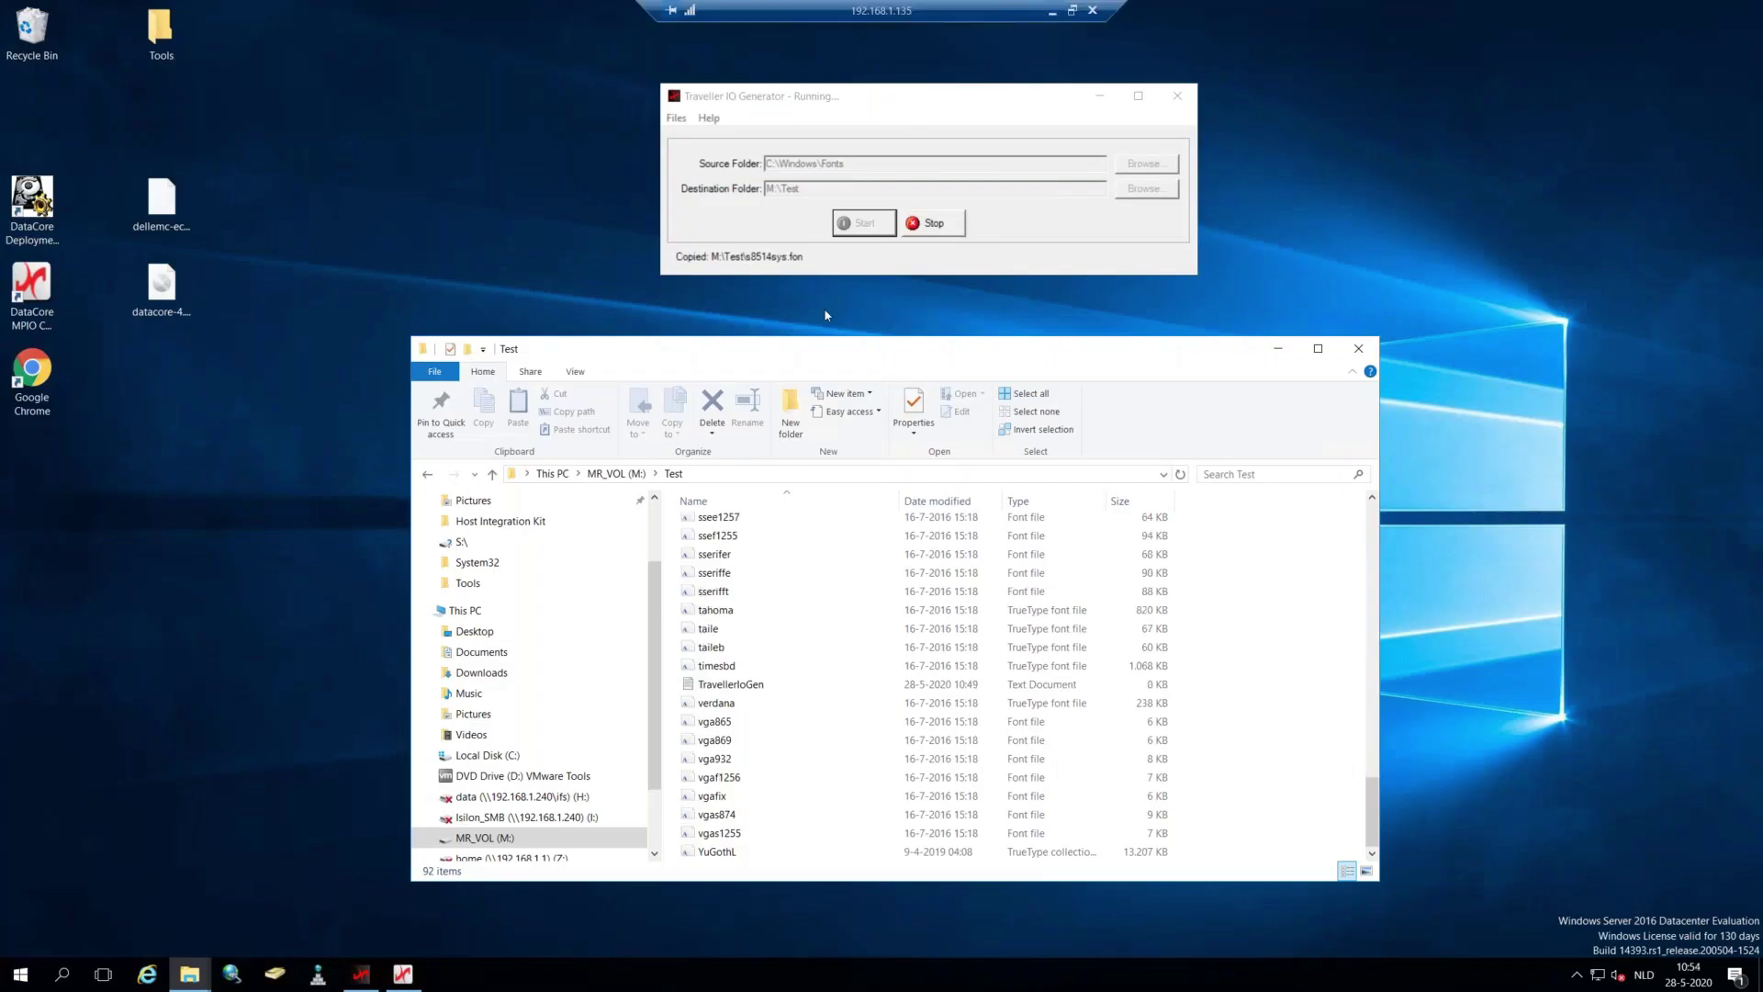
left_click(35, 284)
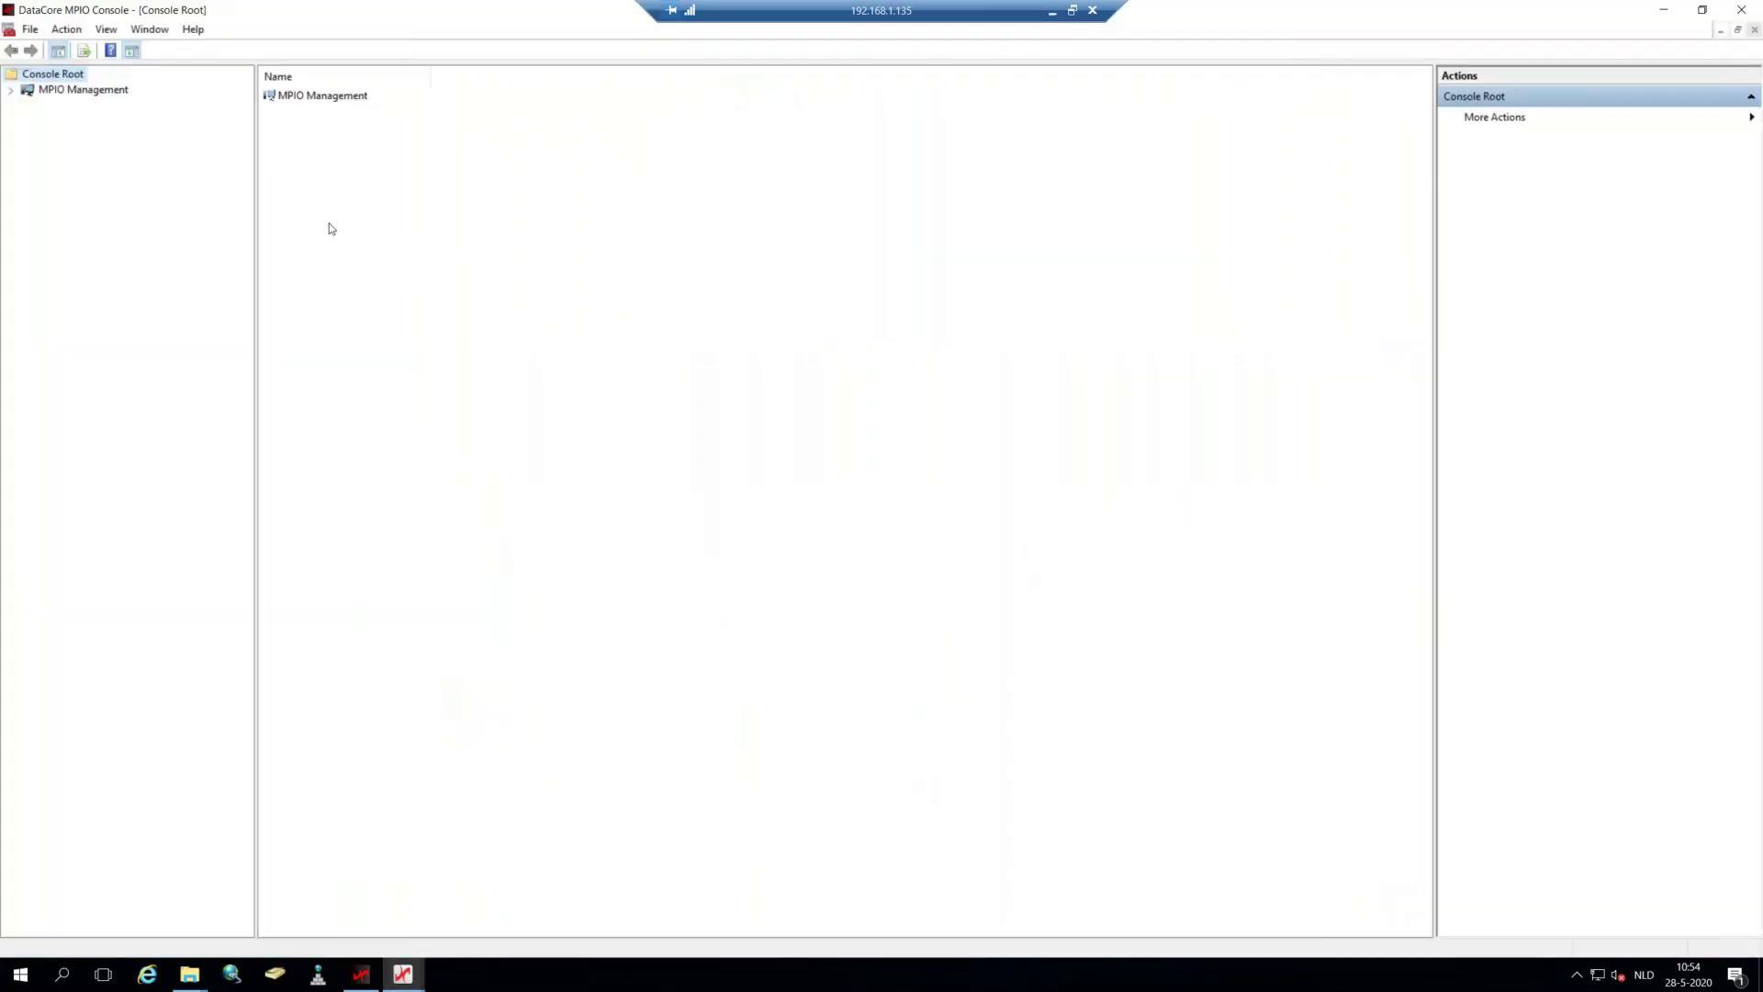
left_click(10, 91)
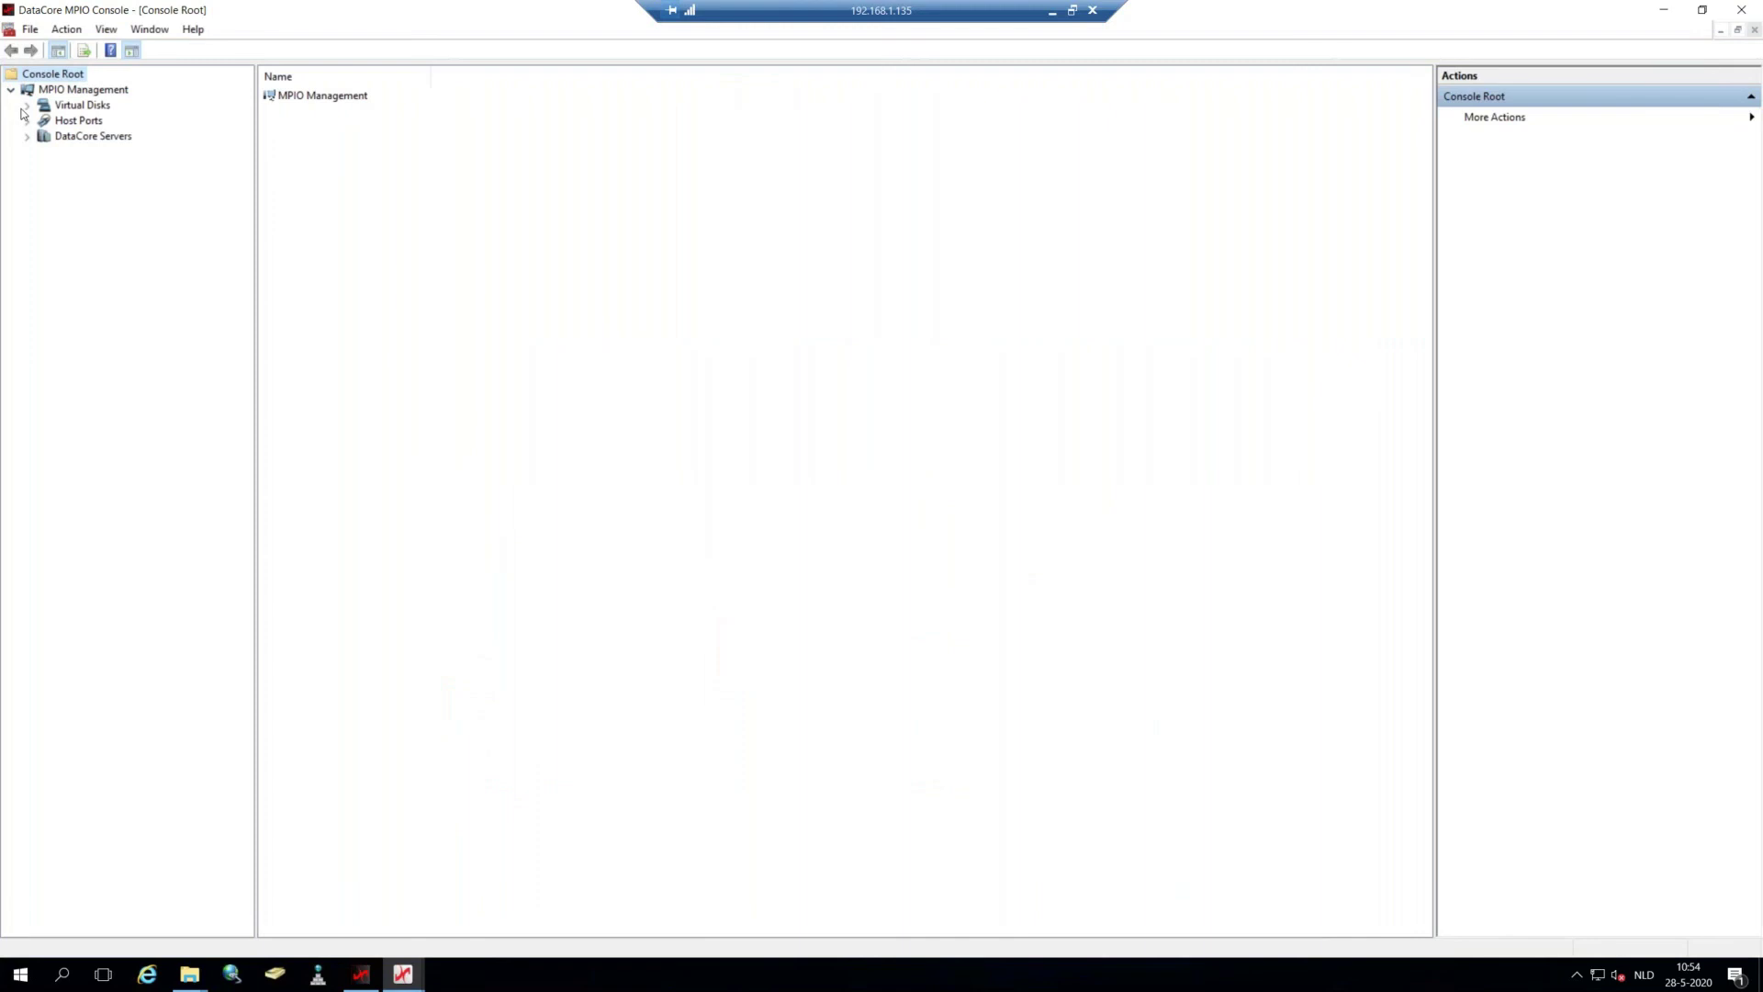
left_click(26, 105)
left_click(66, 123)
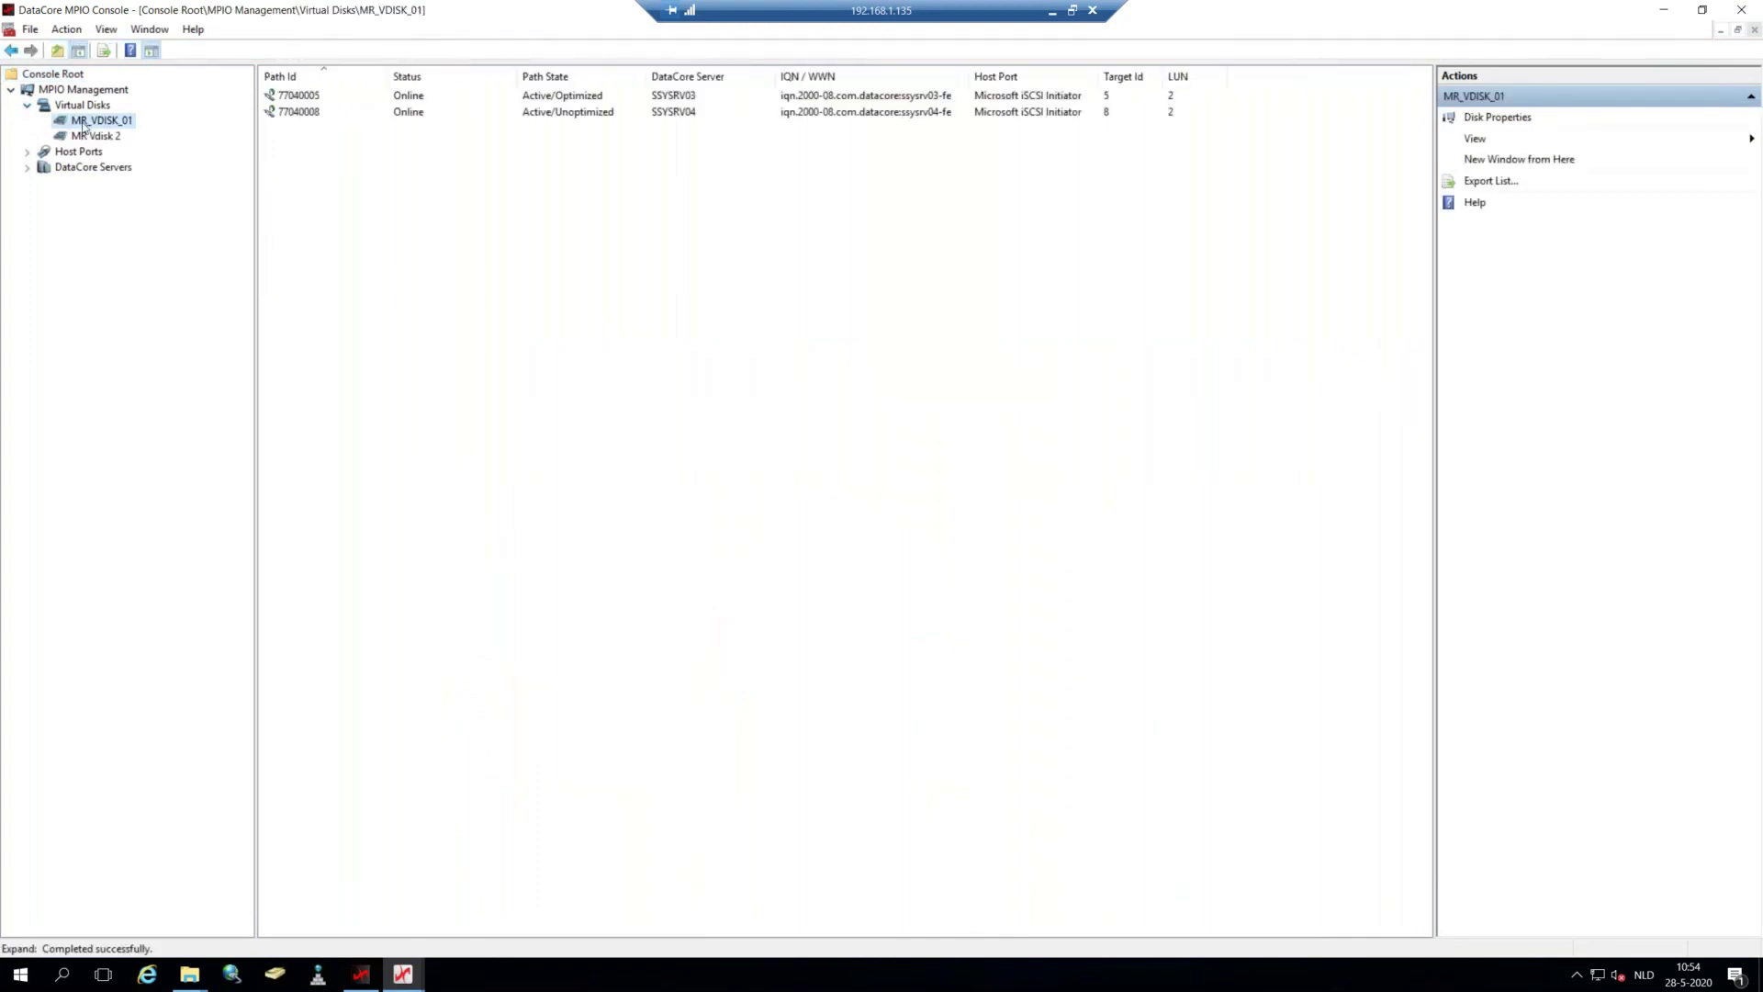
Examine paths 77040005 and 77040008, minimize the console and review the M:\Test file list from its beginning.
left_click(401, 97)
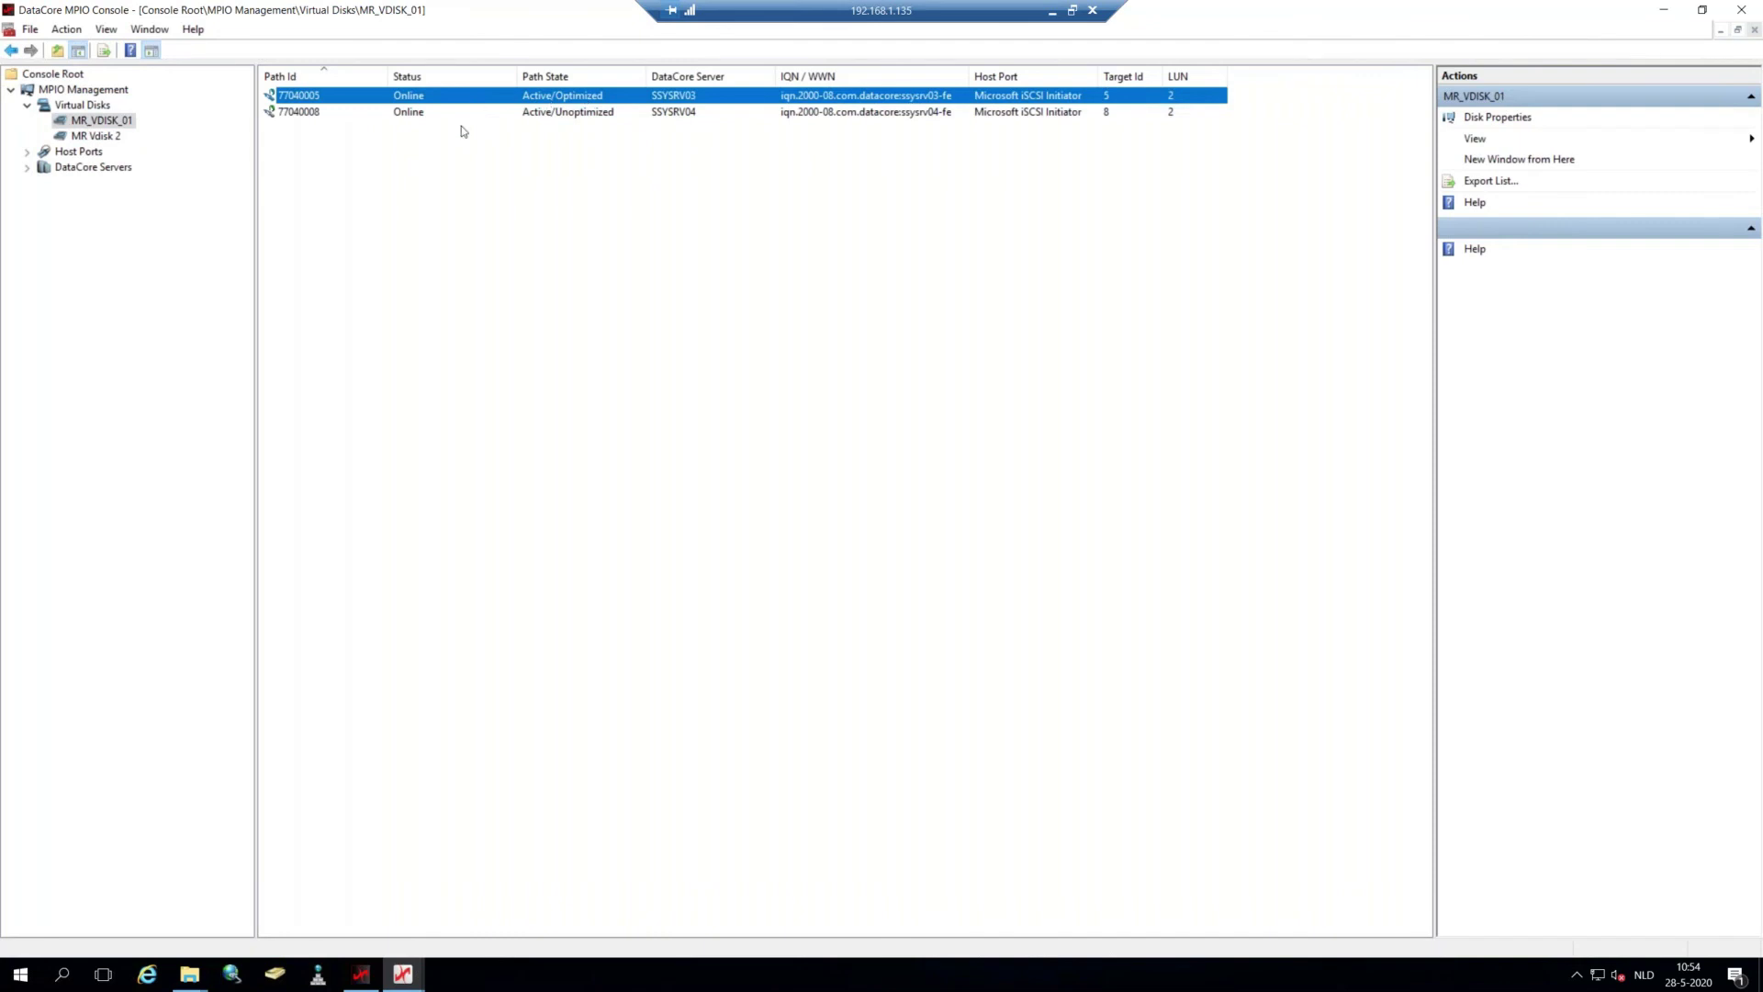
left_click(554, 115)
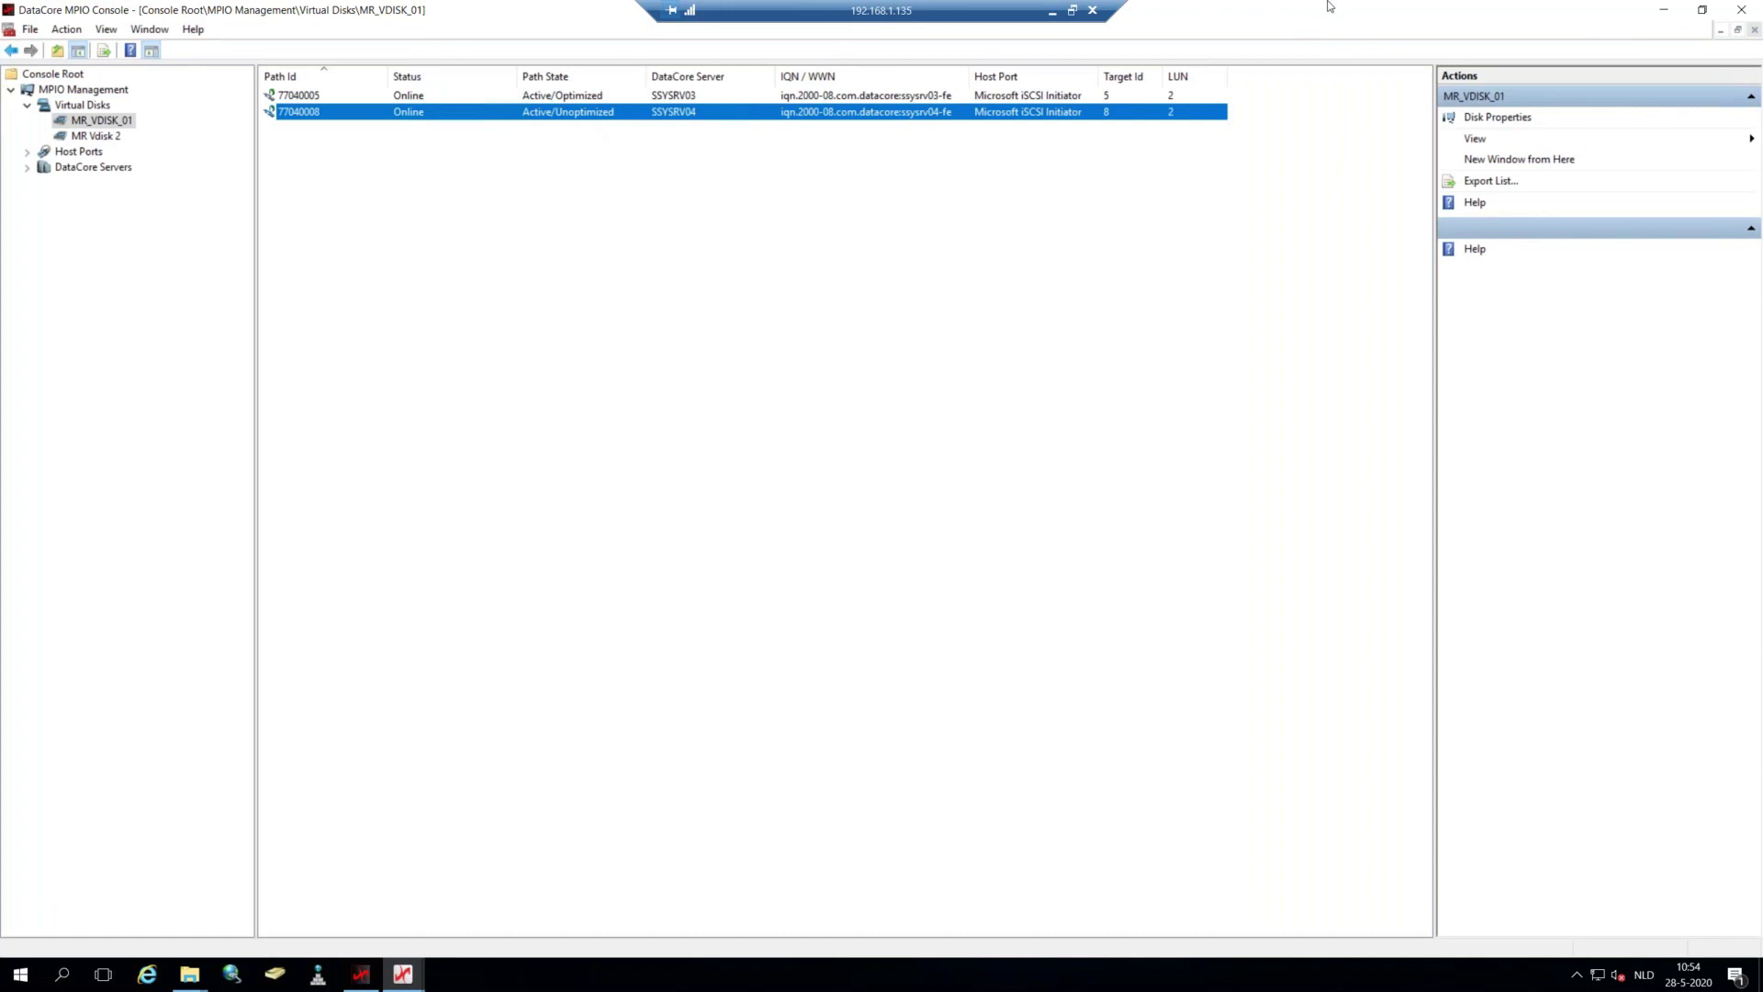
left_click(1666, 11)
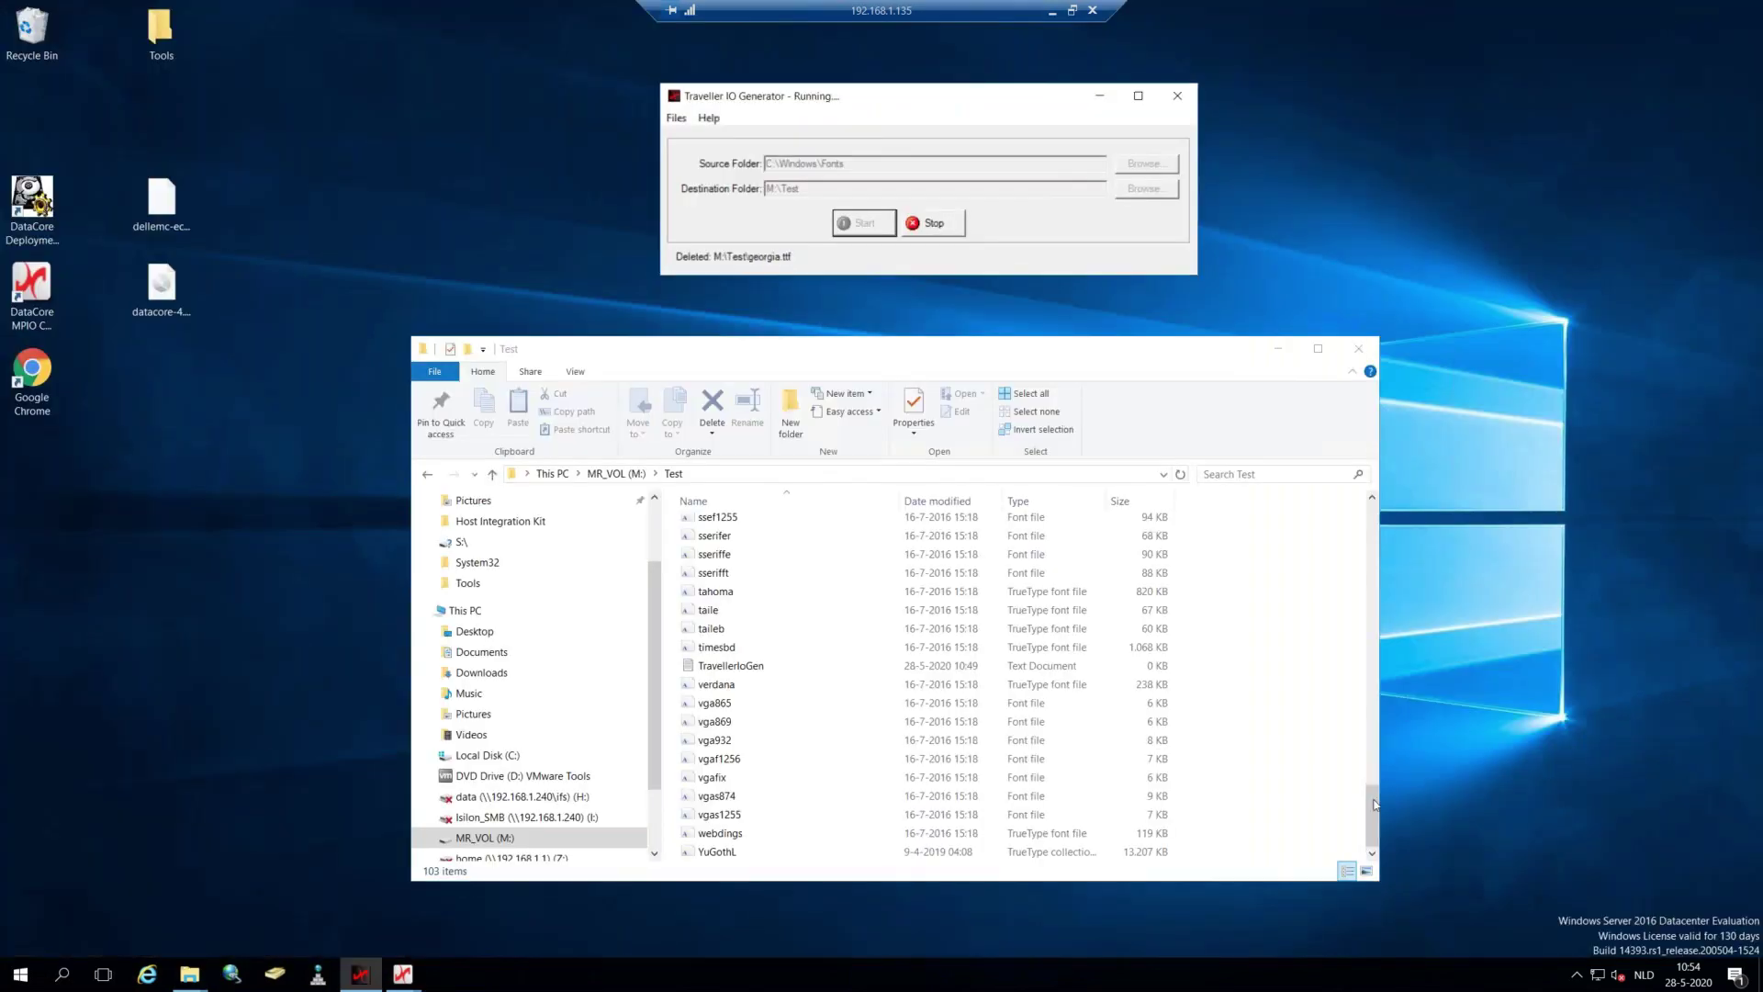
left_click_drag(1372, 804, 1368, 514)
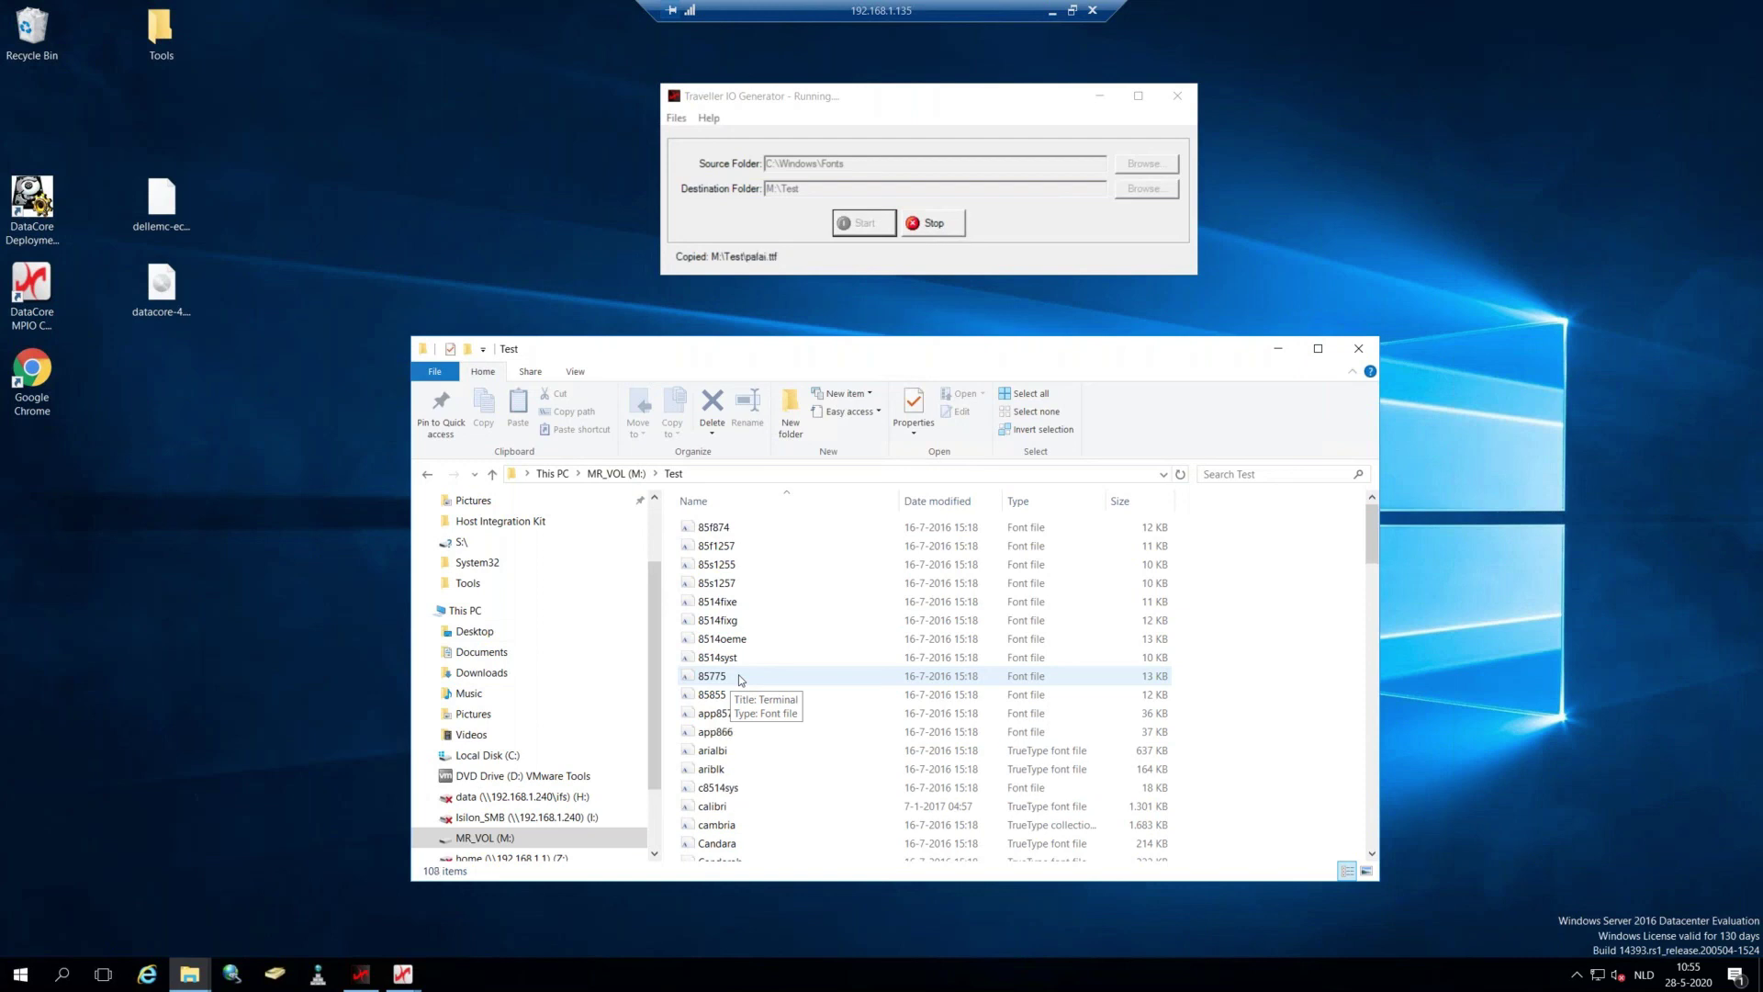
Leave the remote session, switch to the DataCore webinar presentation in PowerPoint and start the slide show from the Live Demo slide.
left_click(1054, 13)
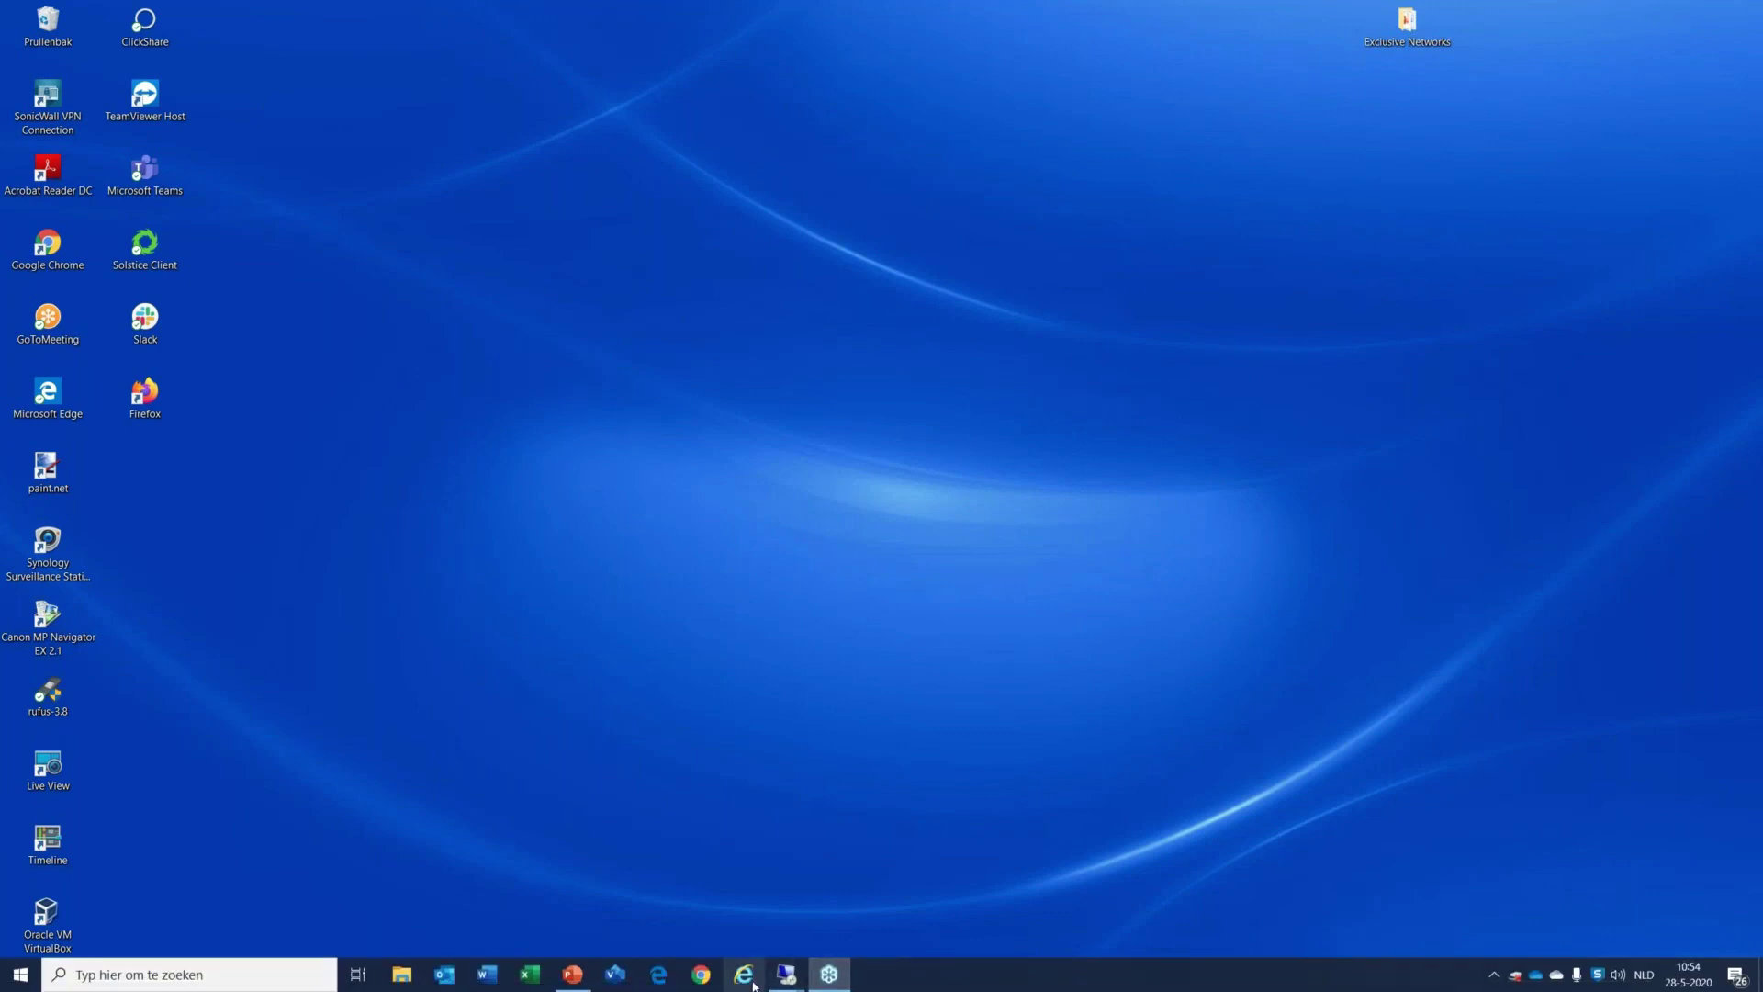
mouse_move(567, 982)
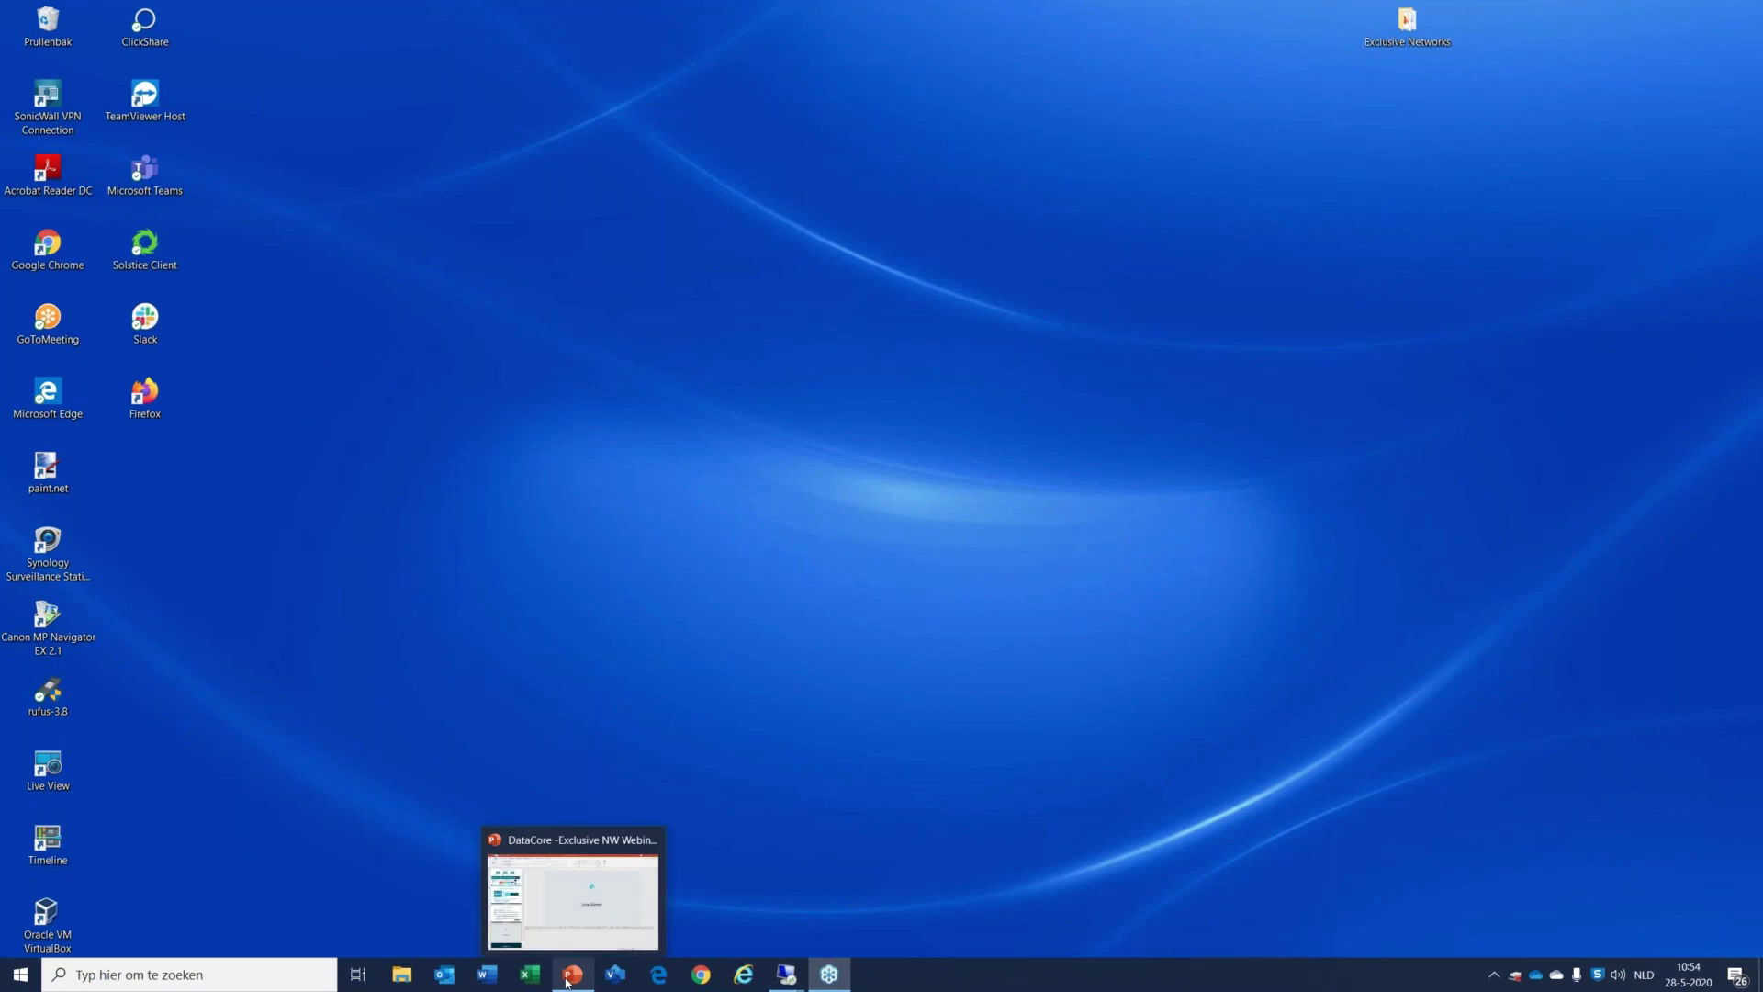
left_click(567, 983)
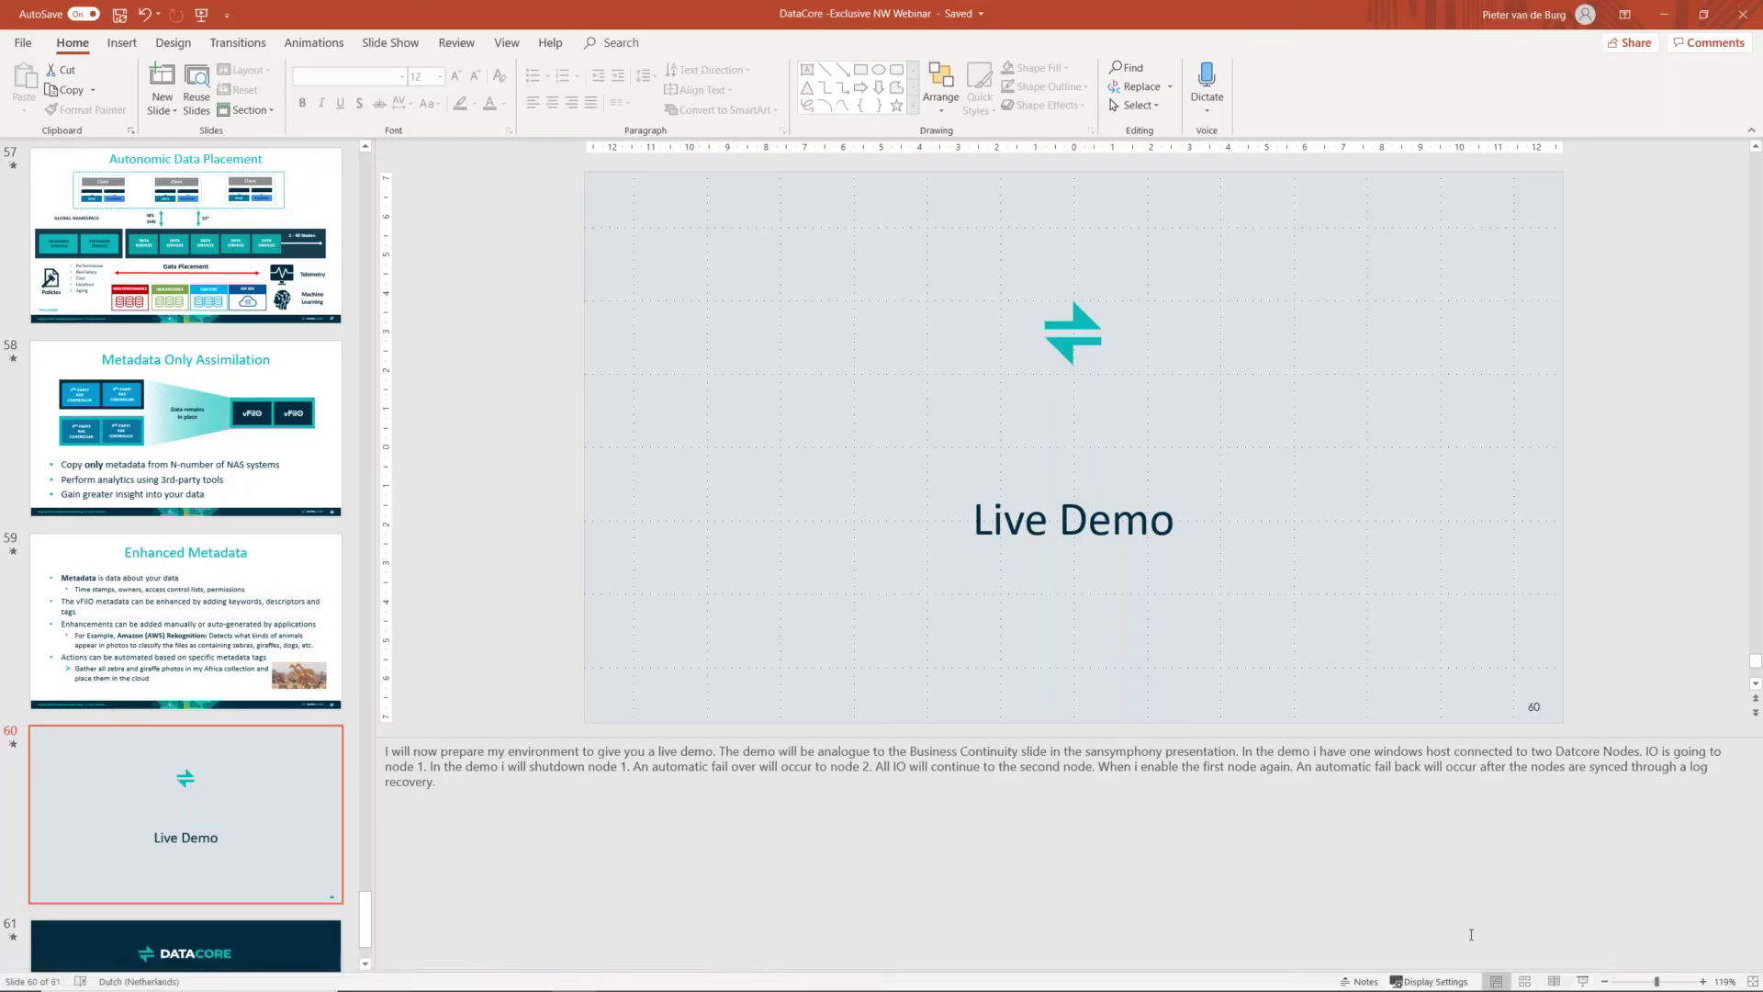
left_click(1583, 980)
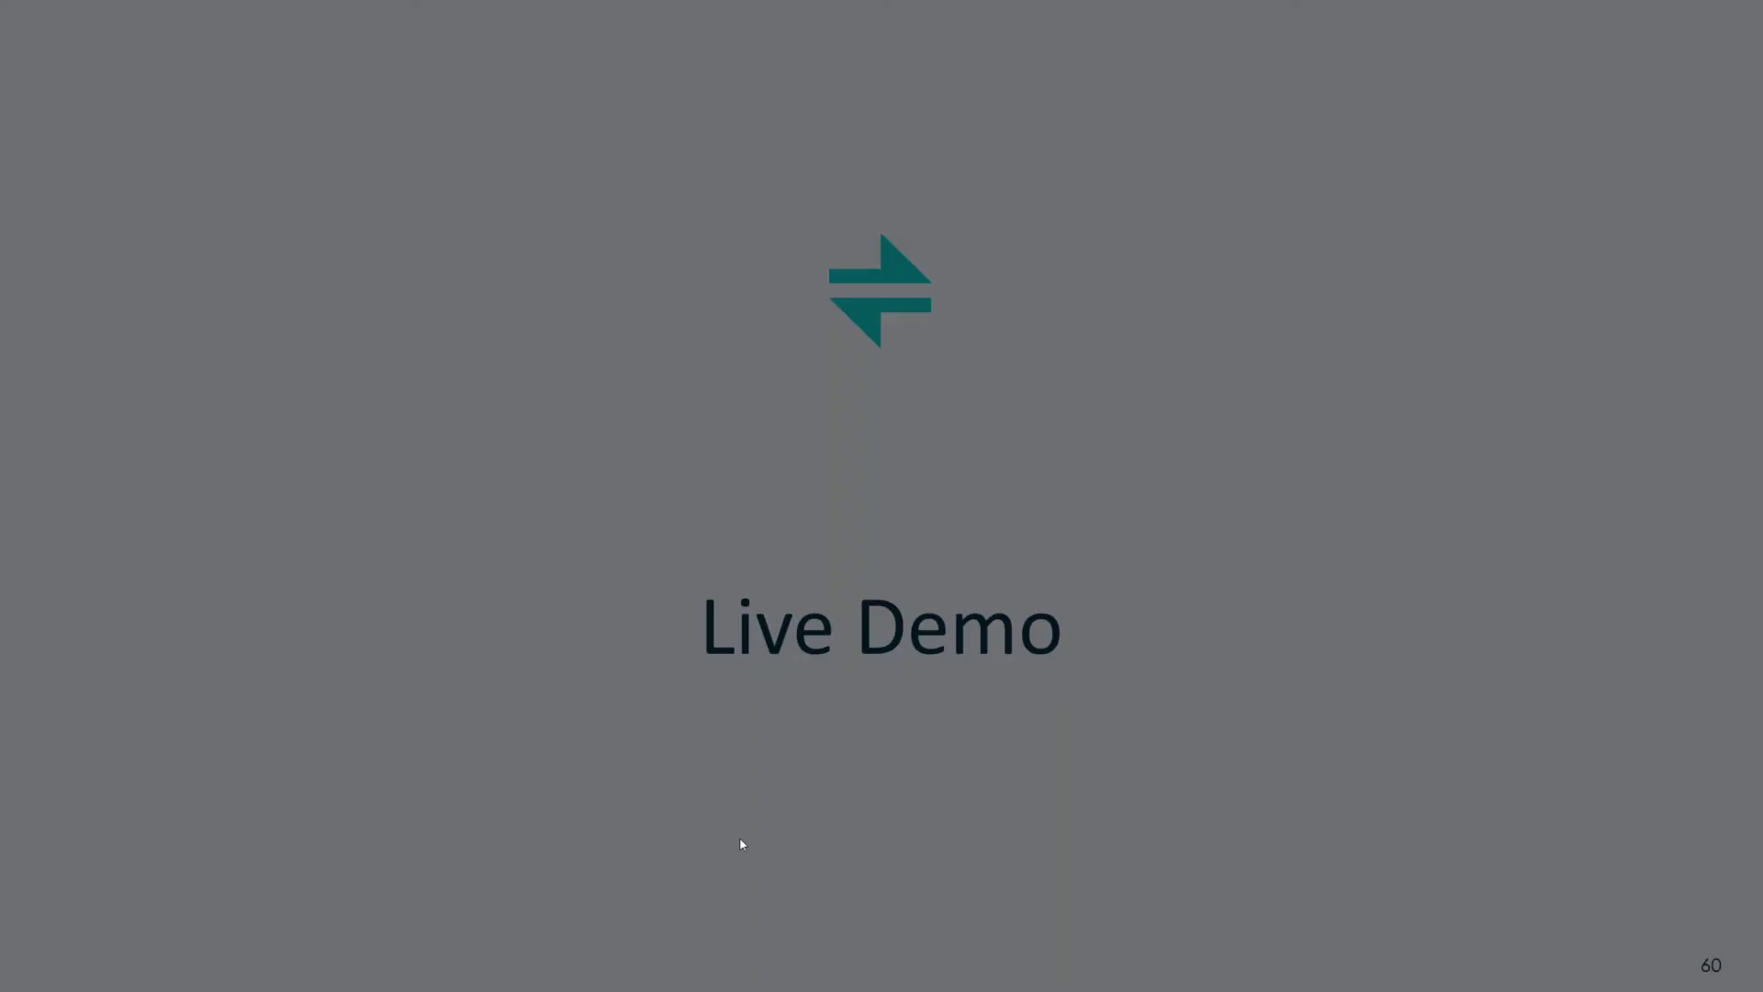